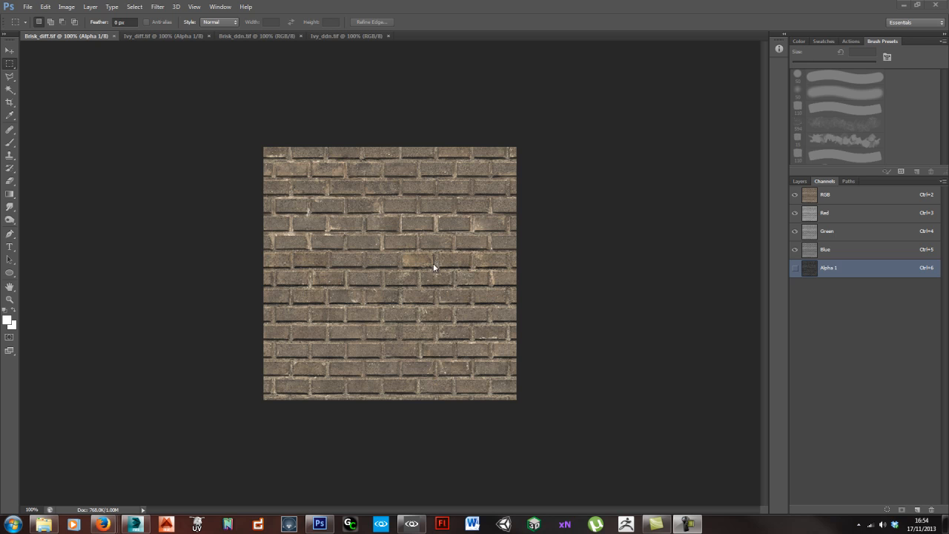
# - Check the brick diffuse texture's image size and preview its Alpha 1 channel with the RGB channels
pyautogui.hotkey('ctrl', 'alt', 'i')
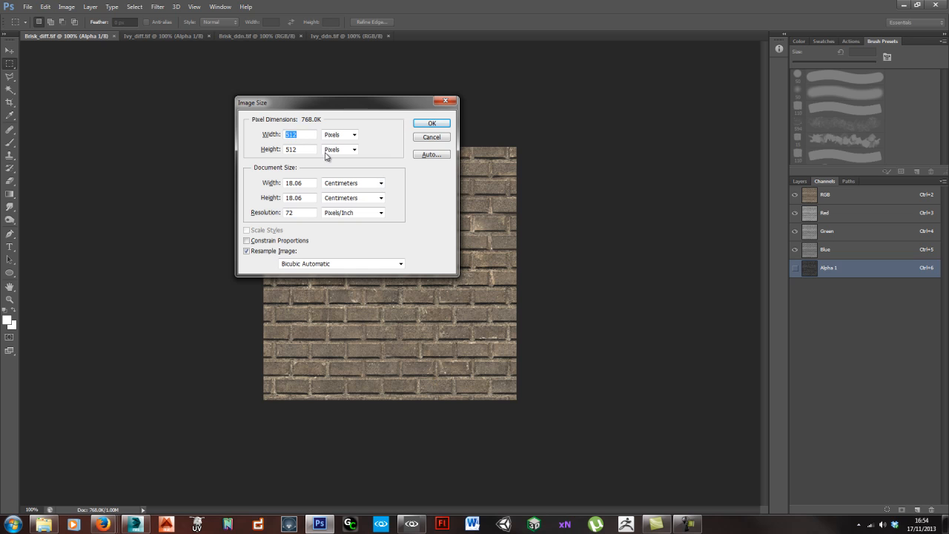
pyautogui.click(431, 137)
pyautogui.click(795, 269)
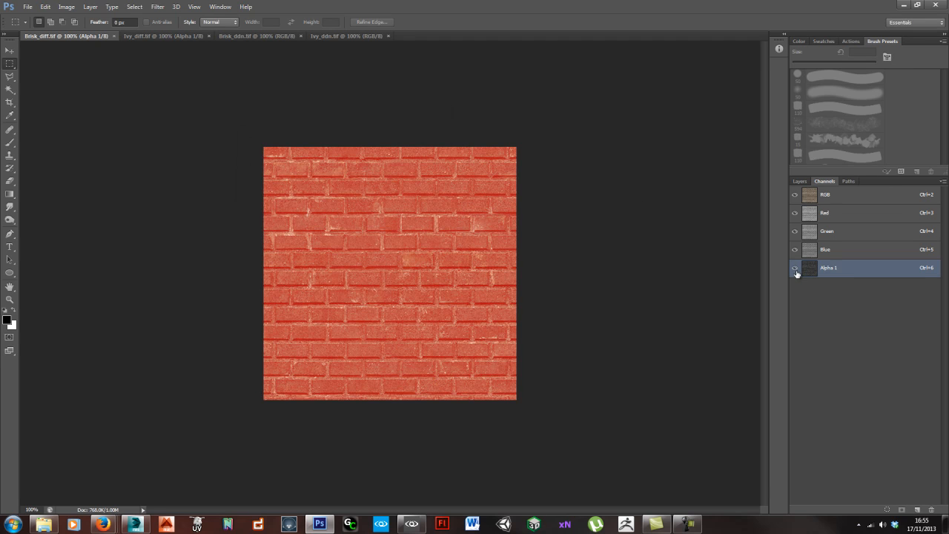
pyautogui.click(795, 194)
pyautogui.click(794, 194)
pyautogui.click(794, 267)
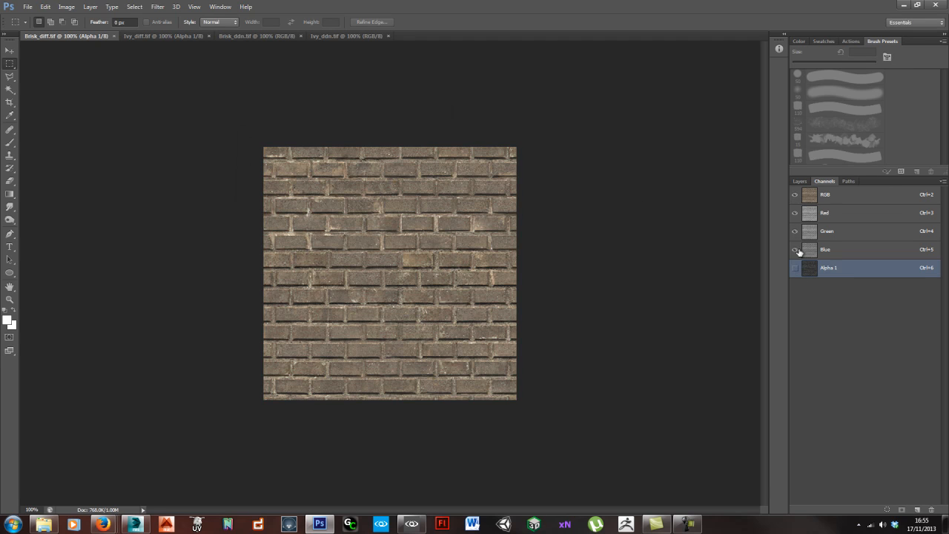
pyautogui.click(799, 182)
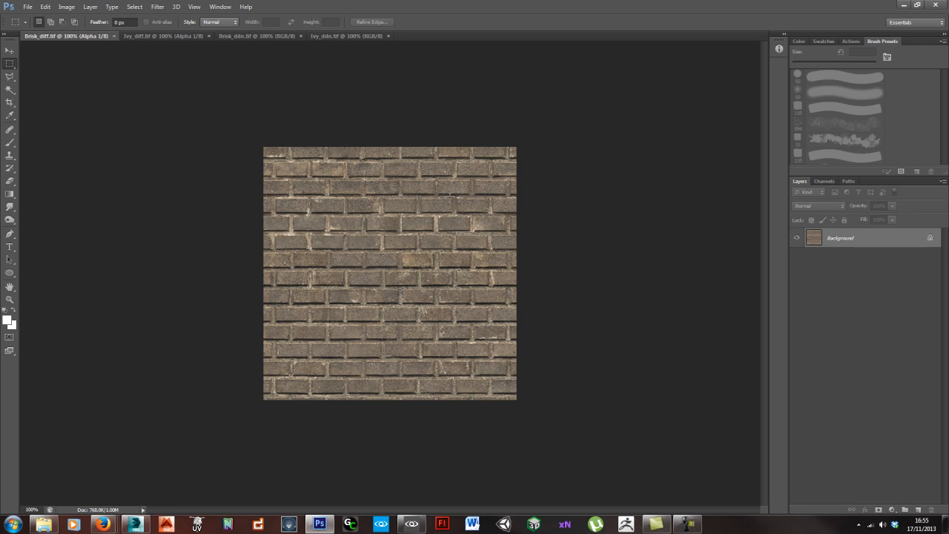
# - Review the ivy diffuse texture and its channels, then the brick and ivy ddn normal maps, ending on the brick diffuse
pyautogui.click(178, 37)
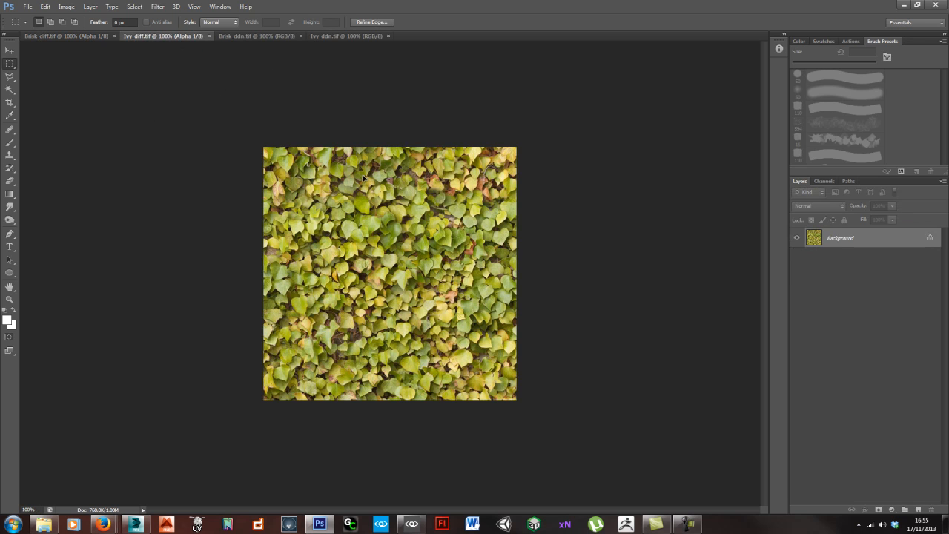
pyautogui.click(821, 181)
pyautogui.click(799, 182)
pyautogui.click(253, 36)
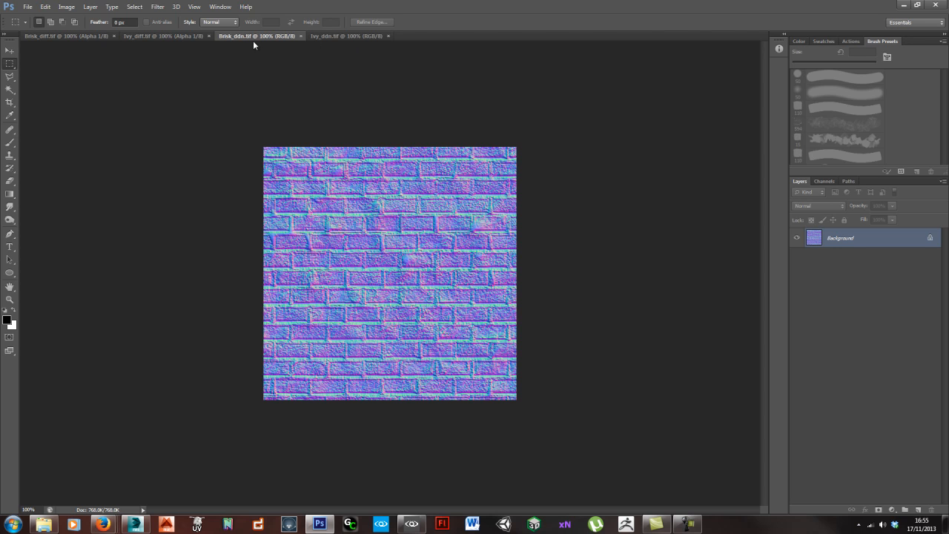
pyautogui.click(346, 35)
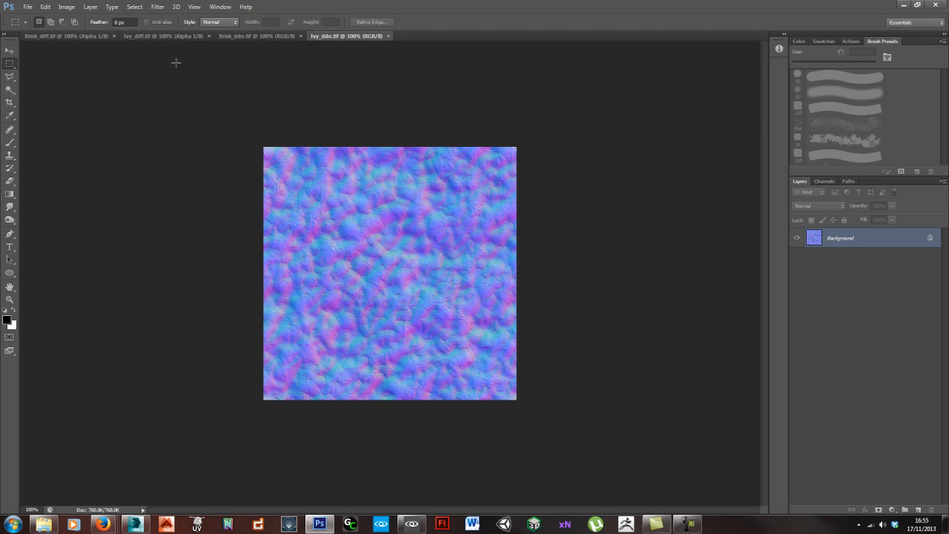
pyautogui.click(79, 37)
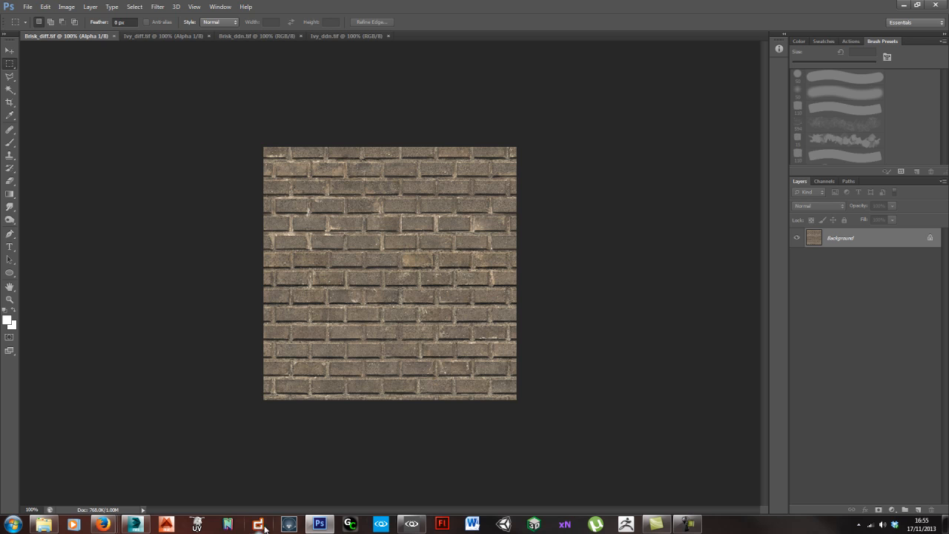
# - Switch to 3ds Max and inspect the BuildingBlendLayer1 wall mesh from several angles
pyautogui.click(135, 525)
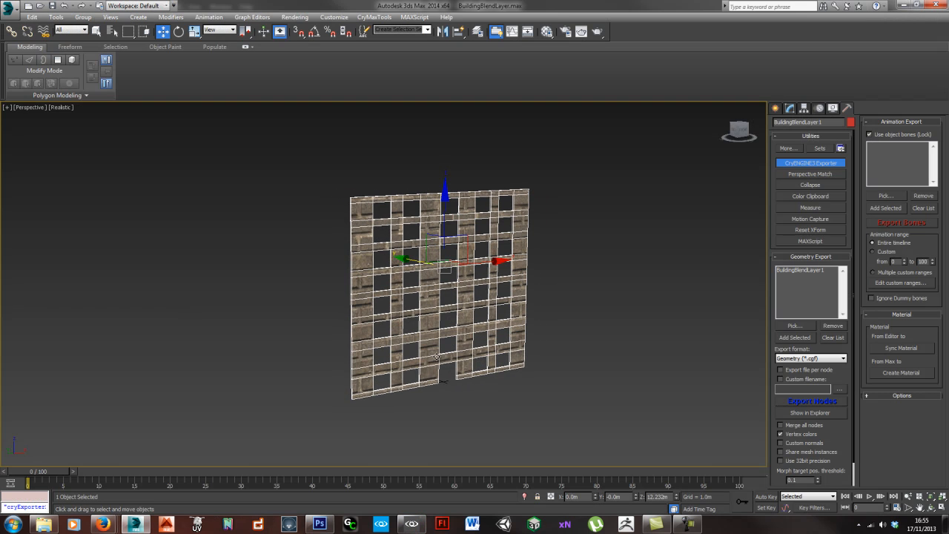
pyautogui.scroll(3, 436, 343)
pyautogui.moveTo(450, 343)
pyautogui.keyDown('alt'); pyautogui.mouseDown(button='middle')
pyautogui.moveTo(375, 338)
pyautogui.moveTo(496, 344)
pyautogui.moveTo(457, 353)
pyautogui.mouseUp(button='middle'); pyautogui.keyUp('alt')
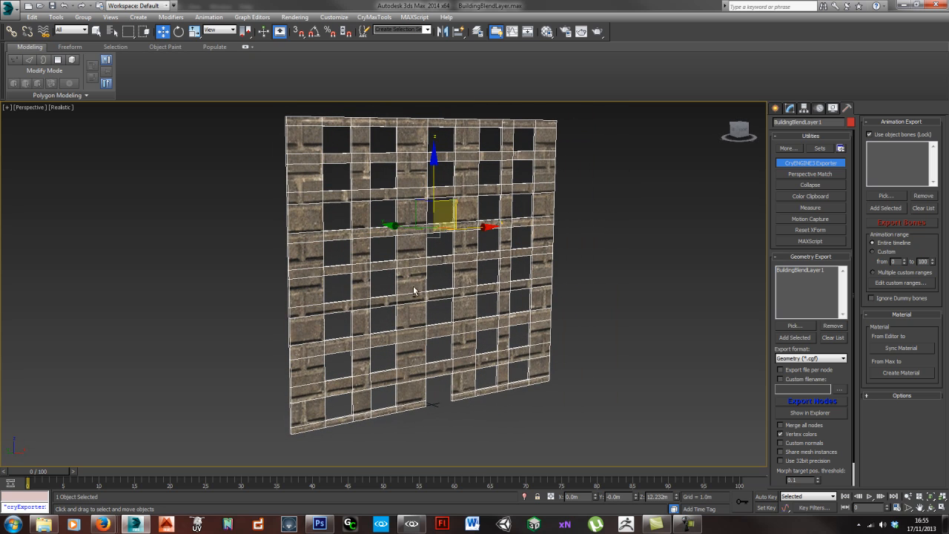
pyautogui.keyDown('alt'); pyautogui.moveTo(416, 292); pyautogui.dragTo(467, 326, button='middle'); pyautogui.keyUp('alt')
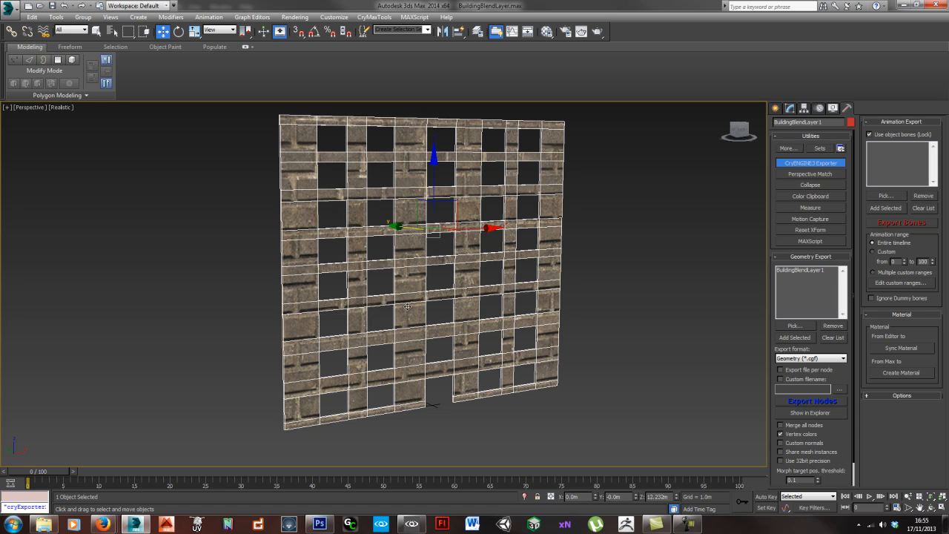
pyautogui.keyDown('alt'); pyautogui.moveTo(428, 311); pyautogui.dragTo(427, 314, button='middle'); pyautogui.keyUp('alt')
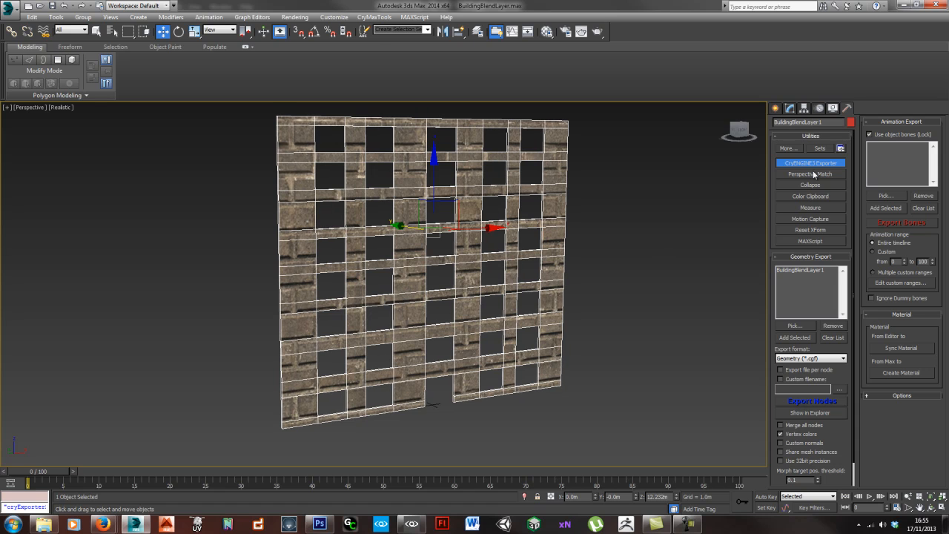
# - Add an Unwrap UVW modifier to the wall mesh and open its UV editor beside the model
pyautogui.click(790, 110)
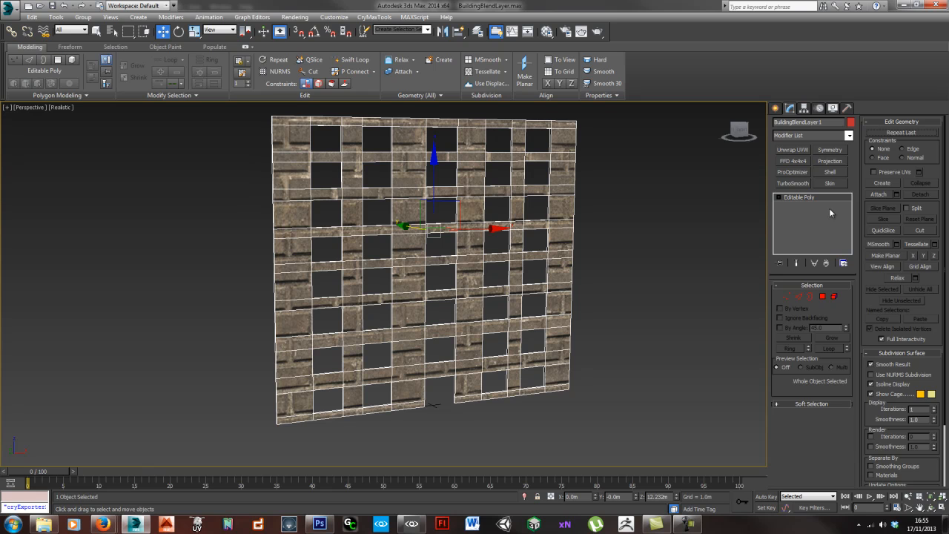
pyautogui.keyDown('alt'); pyautogui.moveTo(448, 307); pyautogui.dragTo(513, 299, button='middle'); pyautogui.keyUp('alt')
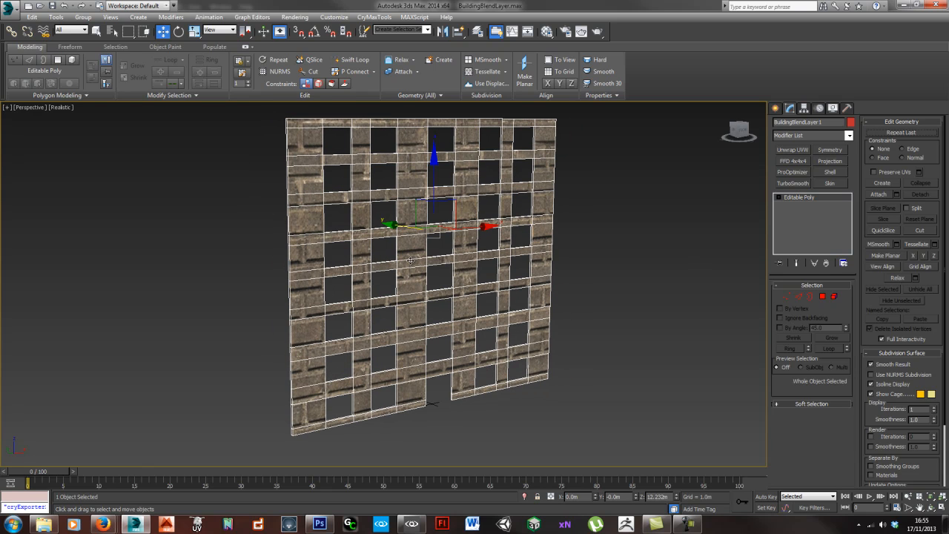
pyautogui.click(792, 150)
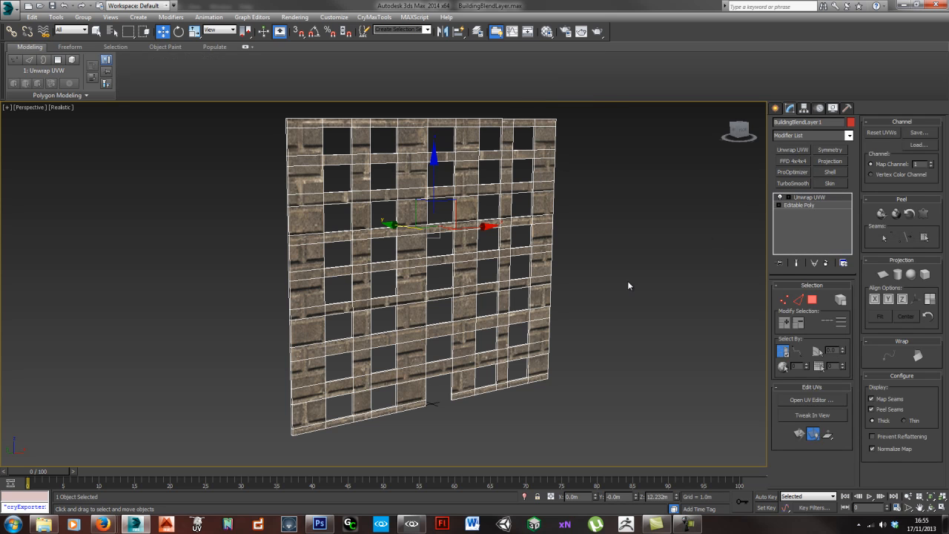
pyautogui.hotkey('ctrl', 'e')
pyautogui.moveTo(207, 54); pyautogui.dragTo(741, 122)
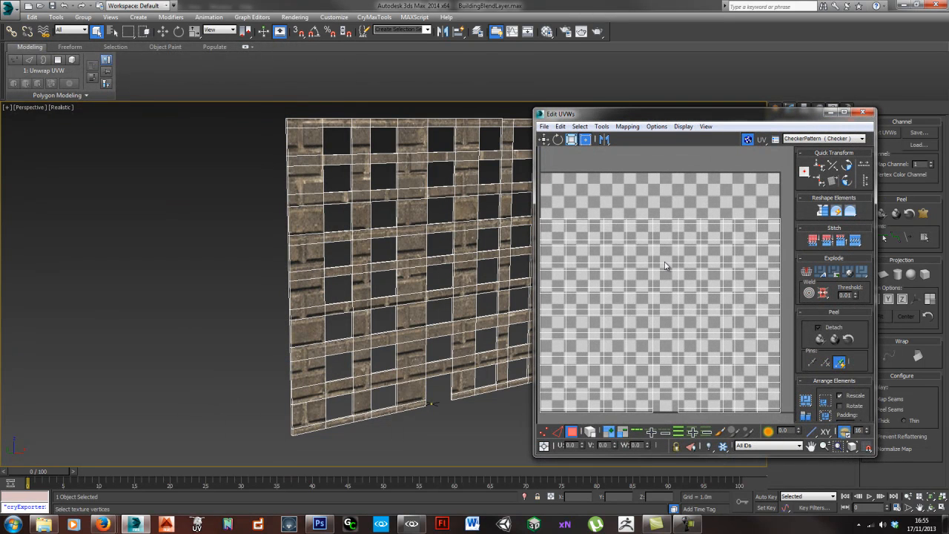
# - Select all of the wall's UV faces and scale them well beyond the texture tile so the bricks repeat smaller
pyautogui.hotkey('ctrl', 'a')
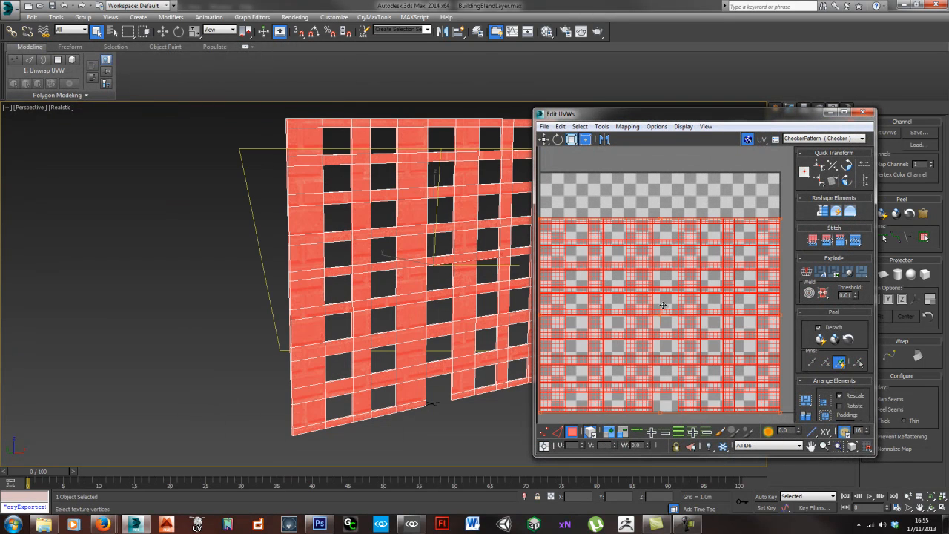
pyautogui.moveTo(680, 299); pyautogui.dragTo(657, 294, button='middle')
pyautogui.moveTo(469, 324); pyautogui.dragTo(403, 325, button='middle')
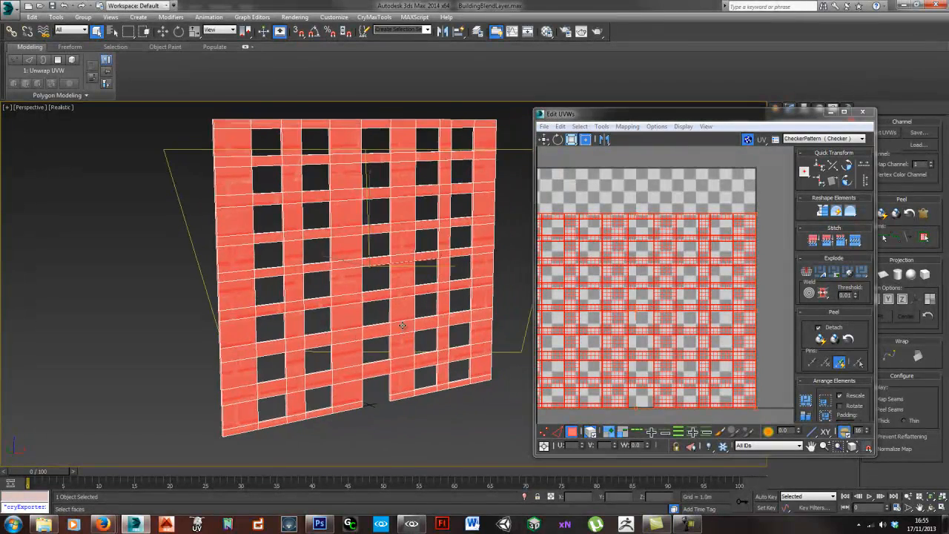
pyautogui.press('F2')
pyautogui.moveTo(679, 309); pyautogui.dragTo(674, 308, button='middle')
pyautogui.scroll(-1, 664, 308)
pyautogui.press('r')
pyautogui.moveTo(665, 309)
pyautogui.mouseDown()
pyautogui.moveTo(647, 313)
pyautogui.moveTo(643, 226)
pyautogui.moveTo(666, 319)
pyautogui.moveTo(681, 310)
pyautogui.mouseUp()
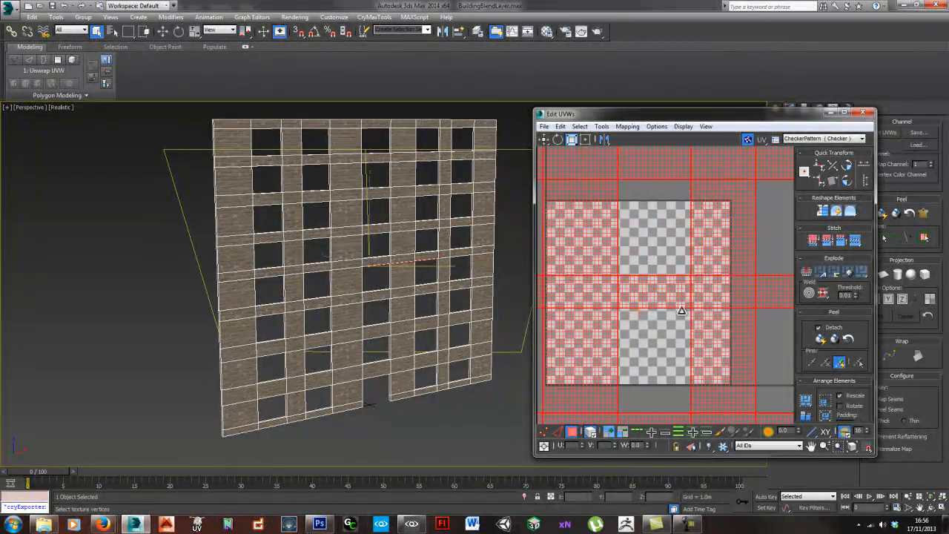
pyautogui.scroll(-5, 687, 307)
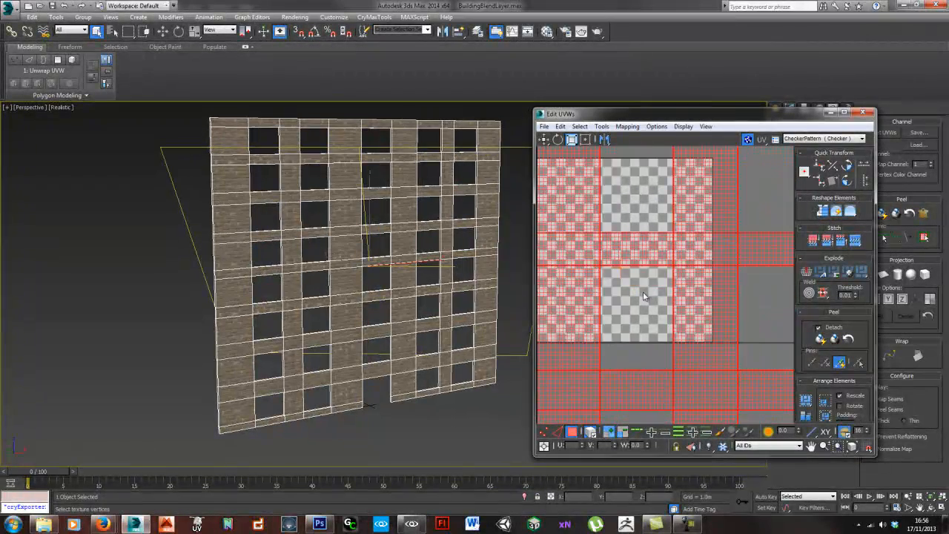
pyautogui.scroll(6, 371, 319)
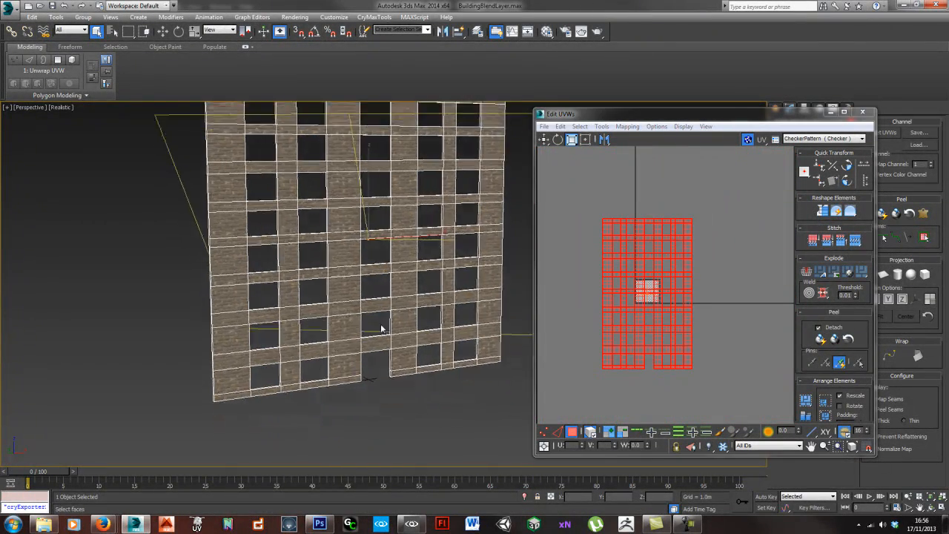
# - Widen the wall's UVs horizontally and scale them up uniformly to correct the brick proportions and size, and close the UV editor
pyautogui.keyDown('alt'); pyautogui.moveTo(361, 310); pyautogui.dragTo(357, 215, button='middle'); pyautogui.keyUp('alt')
pyautogui.moveTo(656, 316); pyautogui.dragTo(707, 306)
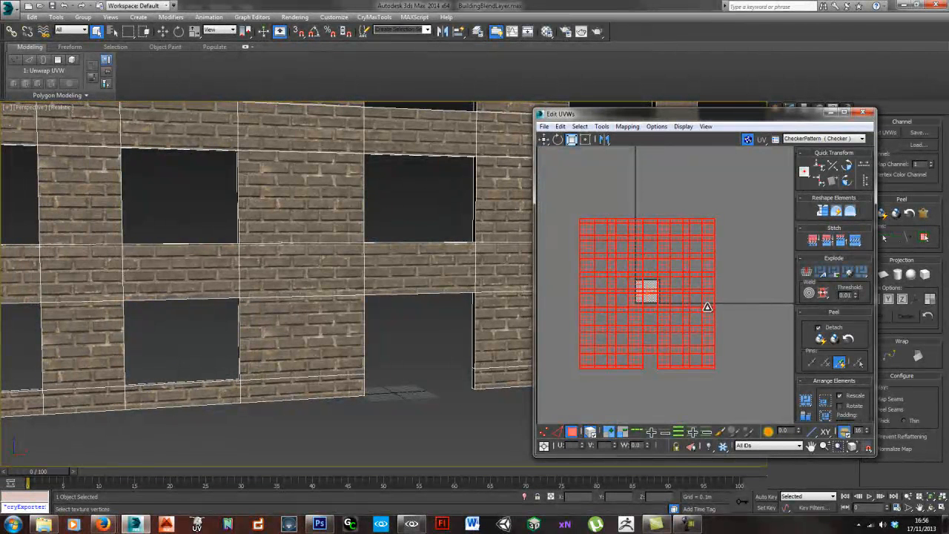
pyautogui.moveTo(646, 288); pyautogui.dragTo(664, 282)
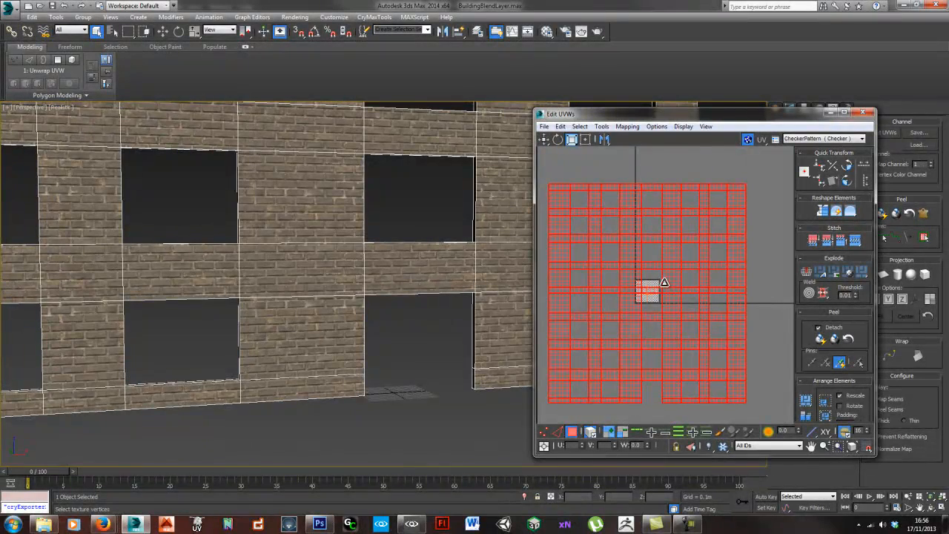
pyautogui.scroll(-6, 324, 331)
pyautogui.moveTo(346, 318); pyautogui.dragTo(368, 328, button='middle')
pyautogui.scroll(-5, 373, 333)
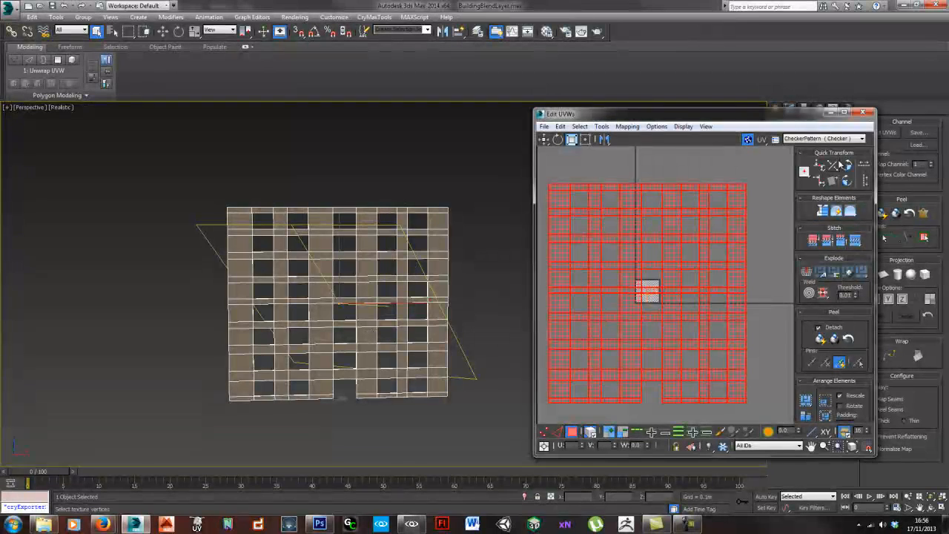
pyautogui.click(862, 112)
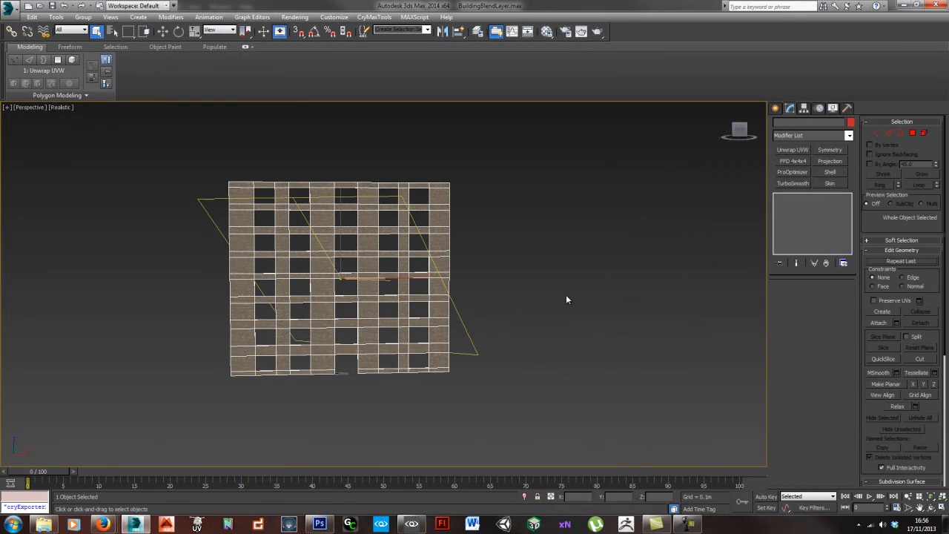
# - Export the BuildingBlendLayer1 node as Geometry (*.cgf) with the CryENGINE3 Exporter
pyautogui.click(847, 107)
pyautogui.click(811, 401)
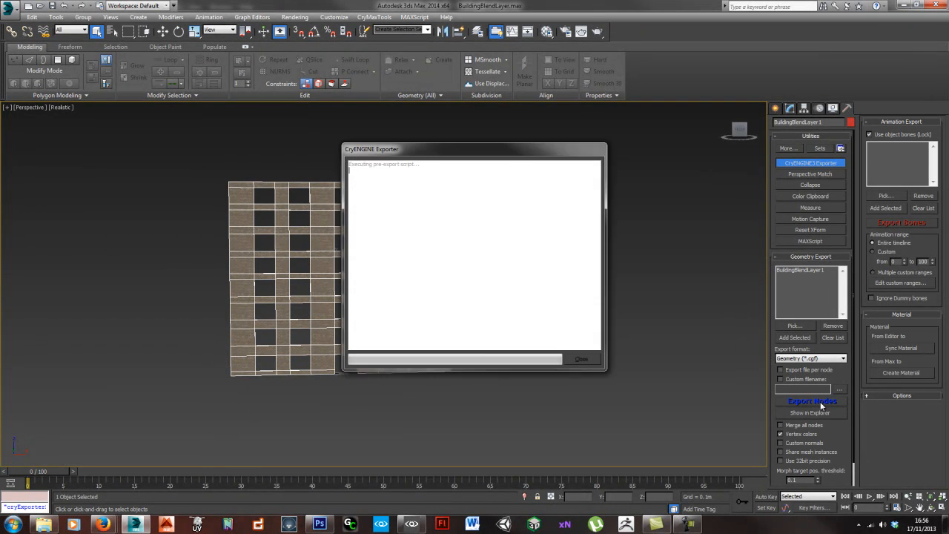
pyautogui.click(495, 312)
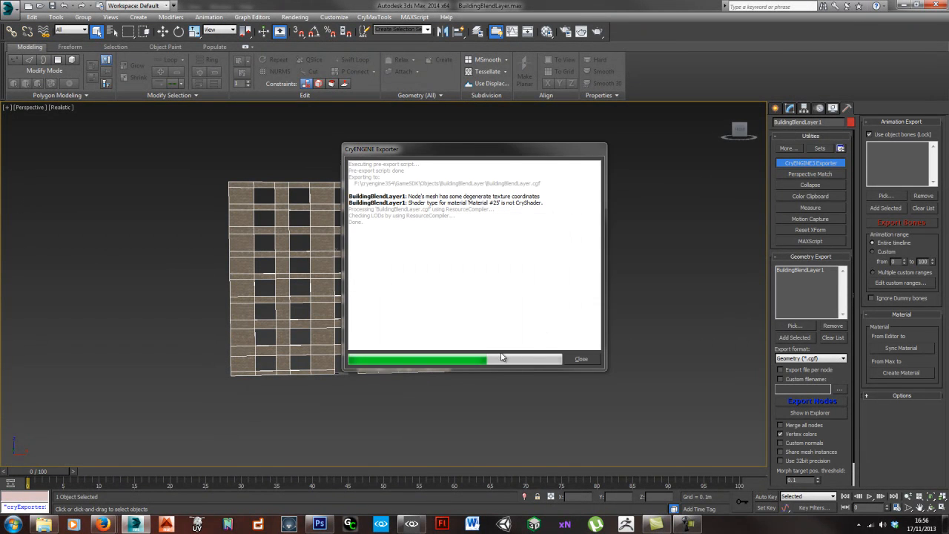
pyautogui.click(580, 360)
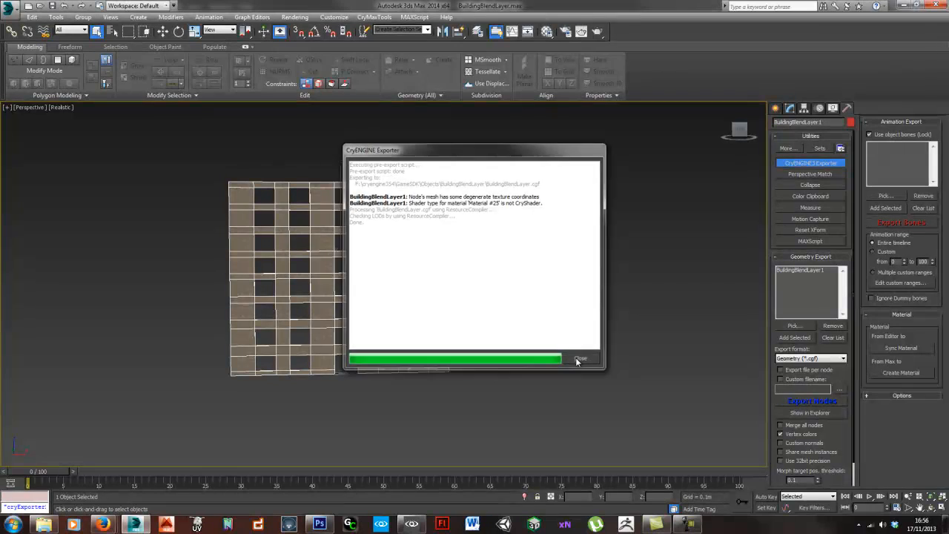
# - Switch to CryENGINE Sandbox and place the BuildingBlendLayer brush on the terrain at X 64, Y 62
pyautogui.click(411, 524)
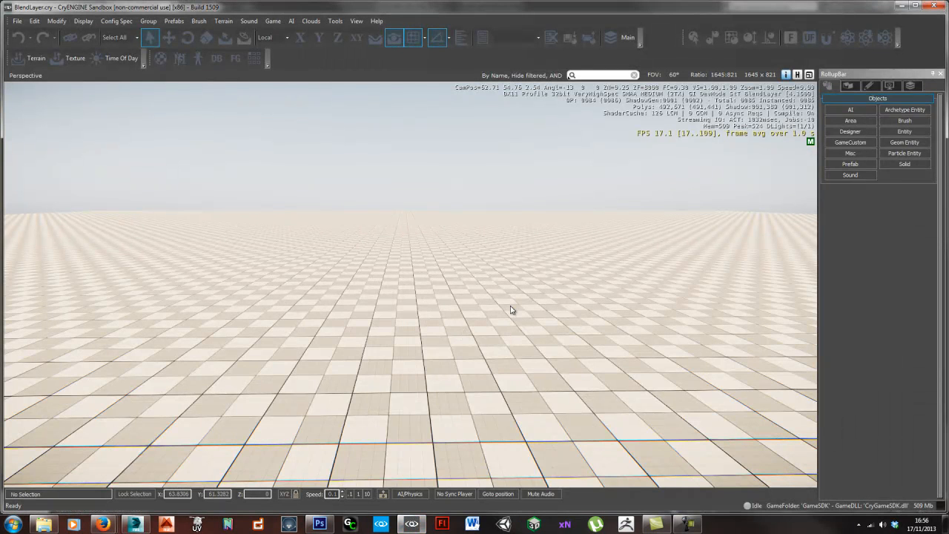
pyautogui.click(904, 120)
pyautogui.click(829, 203)
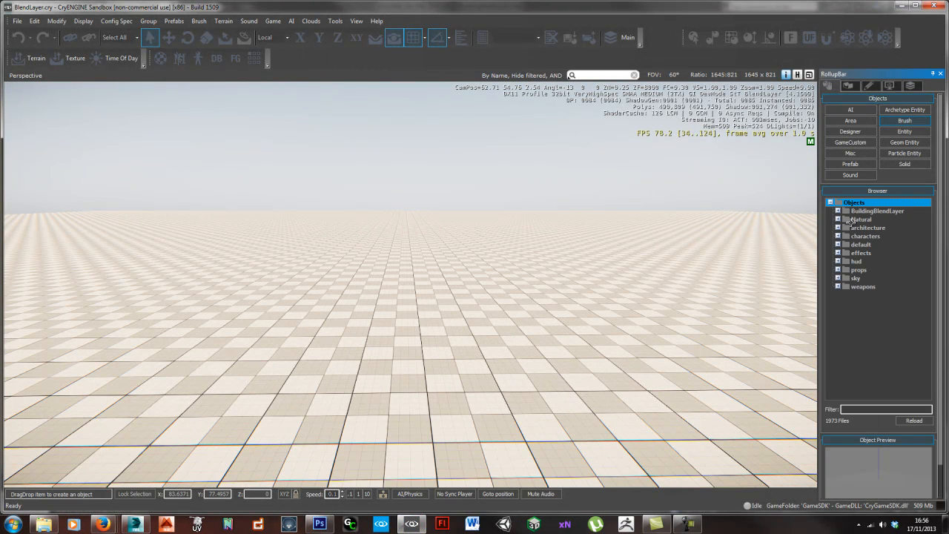
pyautogui.click(838, 211)
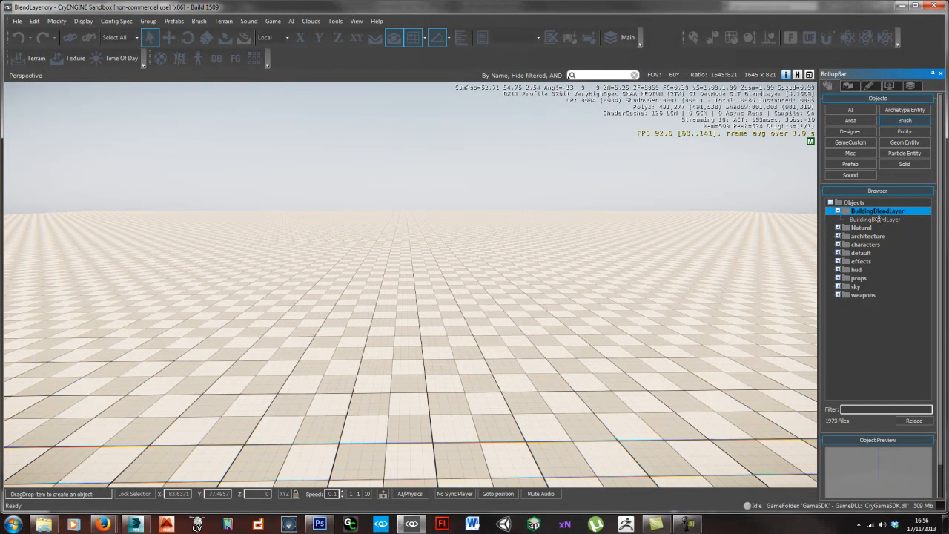
pyautogui.moveTo(876, 219)
pyautogui.mouseDown()
pyautogui.moveTo(830, 223)
pyautogui.moveTo(480, 320)
pyautogui.mouseUp()
pyautogui.press('s')
pyautogui.moveTo(496, 353)
pyautogui.mouseDown(button='right')
pyautogui.moveTo(500, 347)
pyautogui.moveTo(491, 369)
pyautogui.mouseUp(button='right')
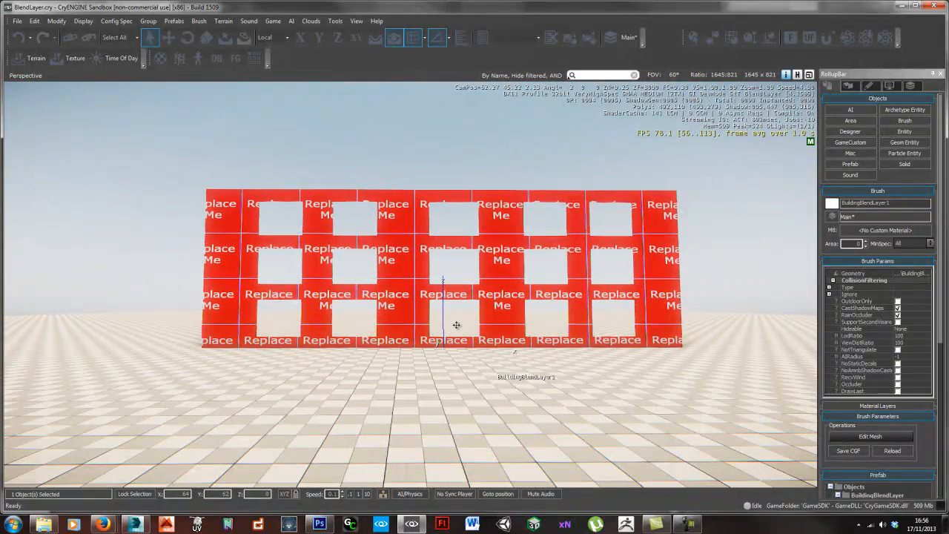
# - Raise the building wall brush vertically to Z 12 so it stands above the terrain
pyautogui.press('2')
pyautogui.moveTo(442, 307); pyautogui.dragTo(425, 89)
pyautogui.moveTo(516, 259); pyautogui.dragTo(516, 236, button='right')
pyautogui.press('s')
pyautogui.moveTo(453, 102); pyautogui.dragTo(447, 76)
pyautogui.moveTo(423, 304); pyautogui.dragTo(424, 286, button='right')
pyautogui.press('s')
pyautogui.press('a')
pyautogui.press('w')
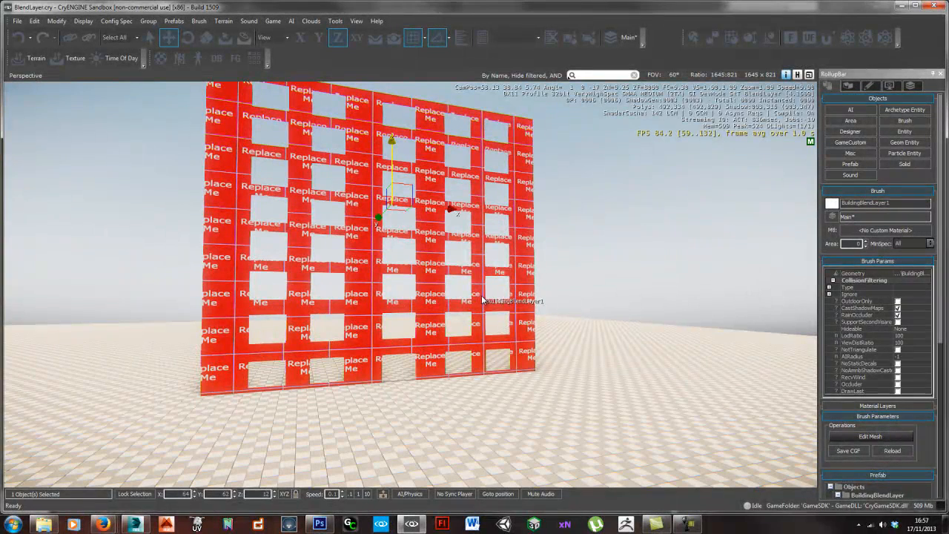
pyautogui.moveTo(546, 310); pyautogui.dragTo(557, 295, button='right')
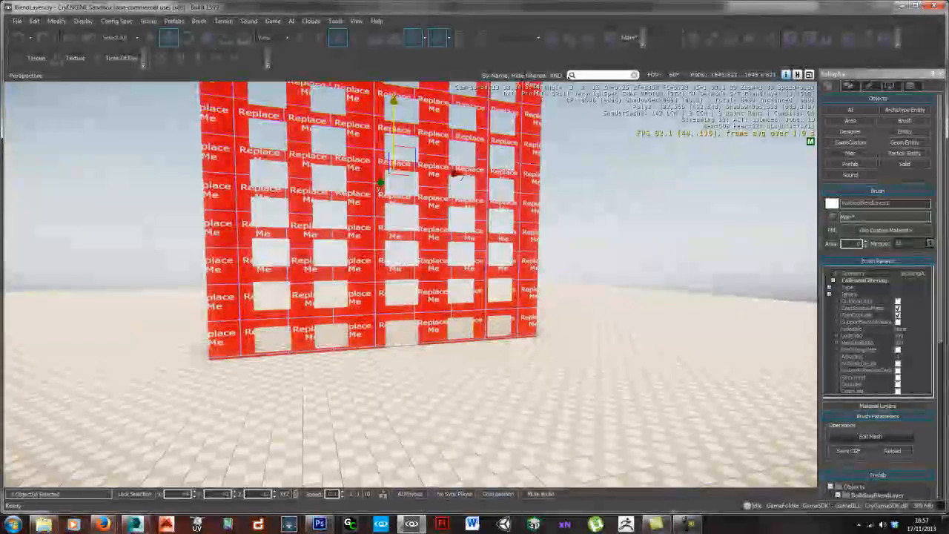
# - Create a new material named BrickBlendLayerMat in the GameSDK Objects/BuildingBlendLayer folder
pyautogui.press('m')
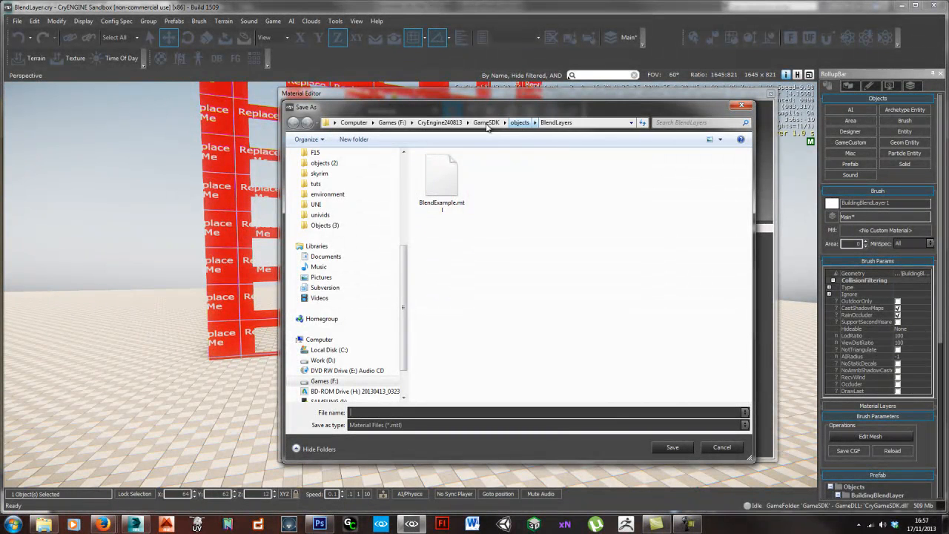
pyautogui.click(324, 224)
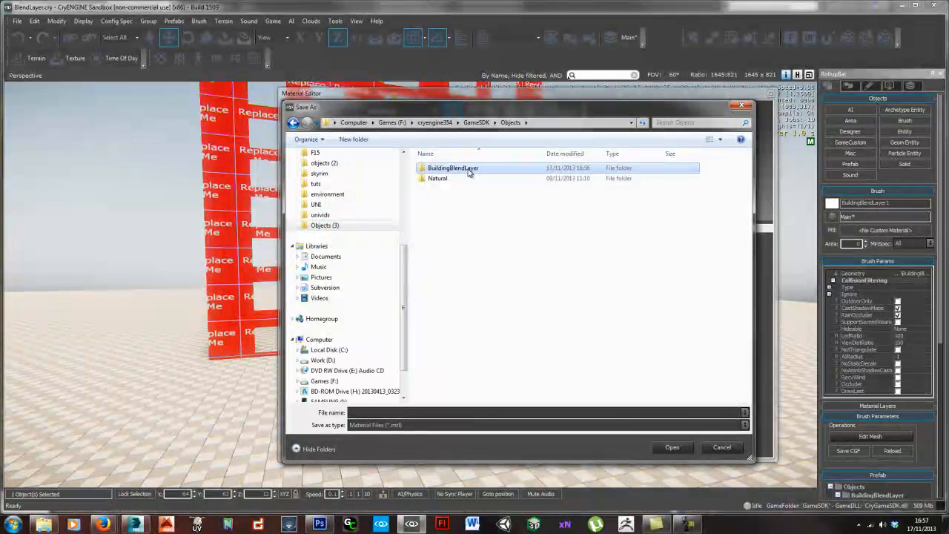
pyautogui.doubleClick(469, 171)
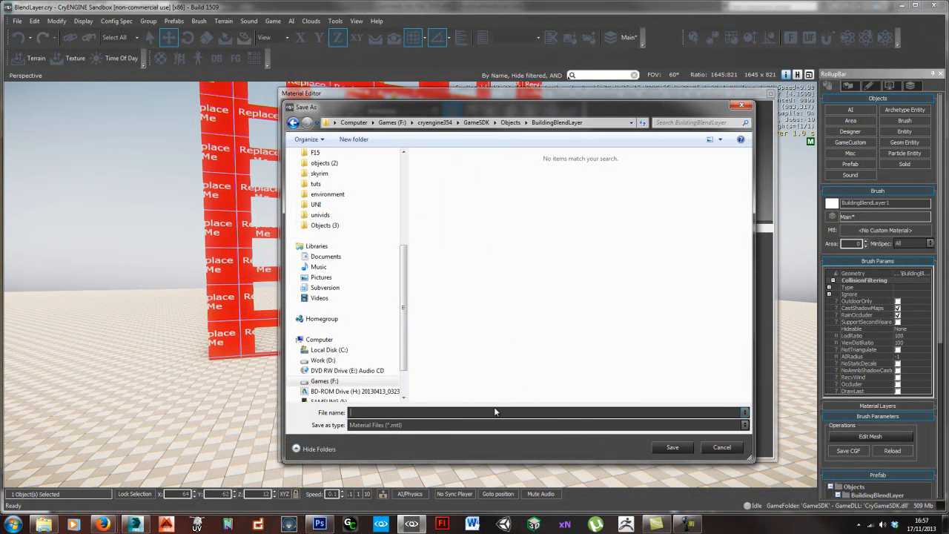
pyautogui.write('Blen')
pyautogui.write('BrickBle')
pyautogui.write('ndL')
pyautogui.write('ayerMat')
pyautogui.press('Return')
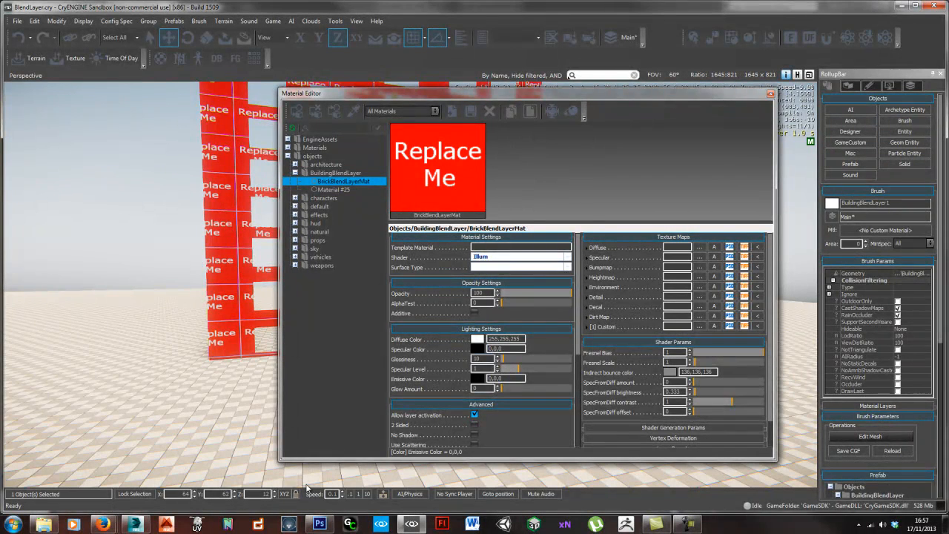
# - Switch to Photoshop, check the save folder and CryTIFPlugin format of Brisk_diff.tif without saving, and return to CryENGINE Sandbox
pyautogui.click(319, 524)
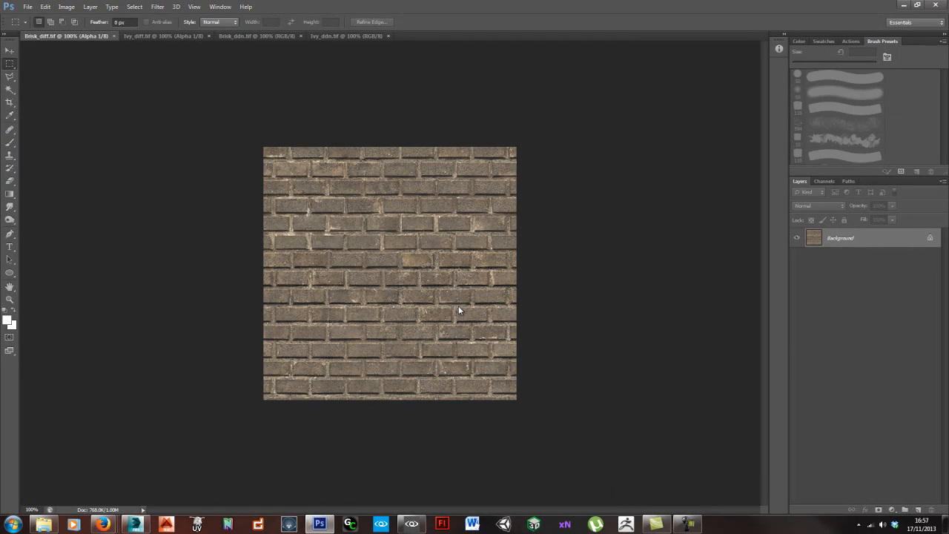
pyautogui.hotkey('ctrl', 'shift', 's')
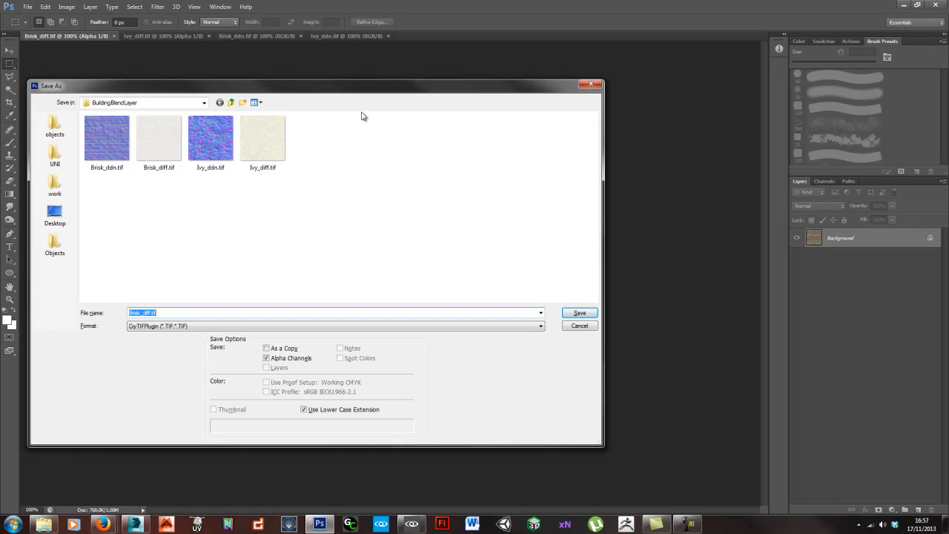
pyautogui.moveTo(352, 92); pyautogui.dragTo(463, 120)
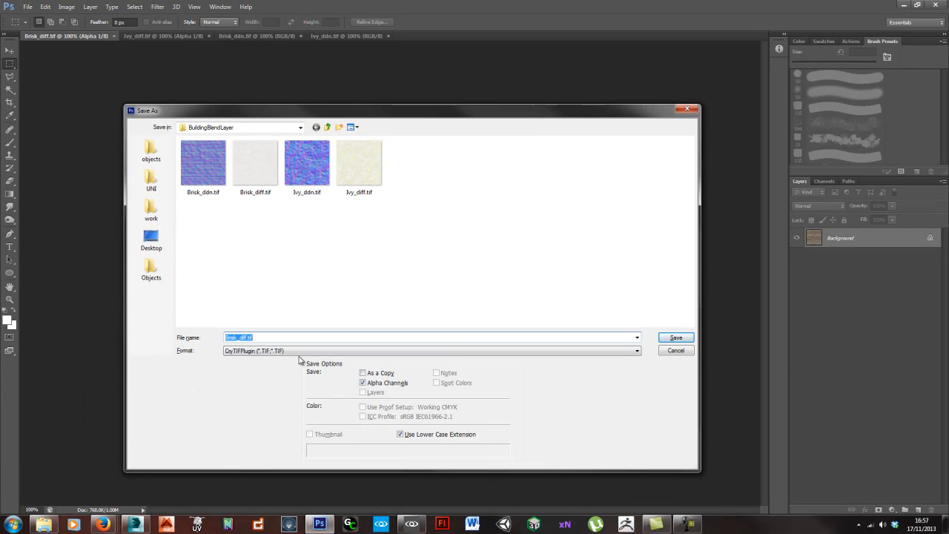
pyautogui.click(300, 128)
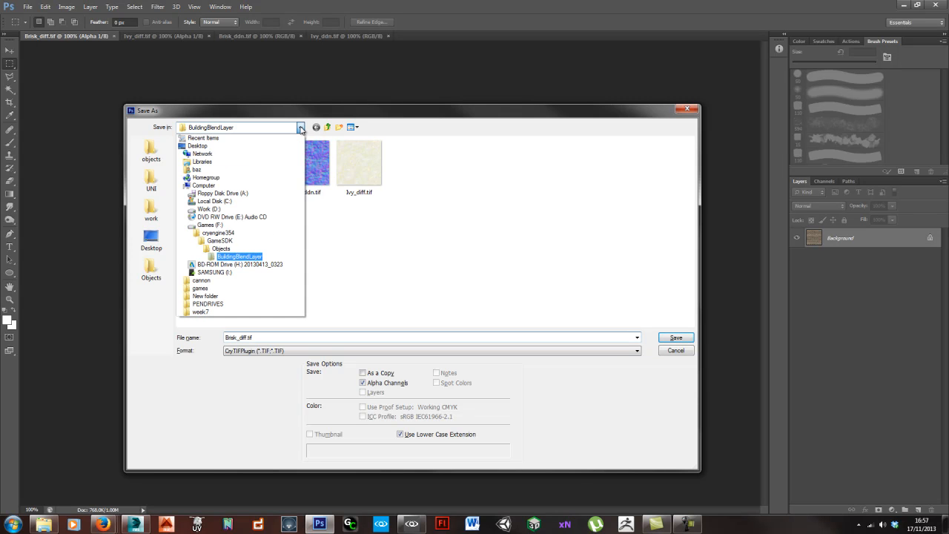
pyautogui.click(300, 128)
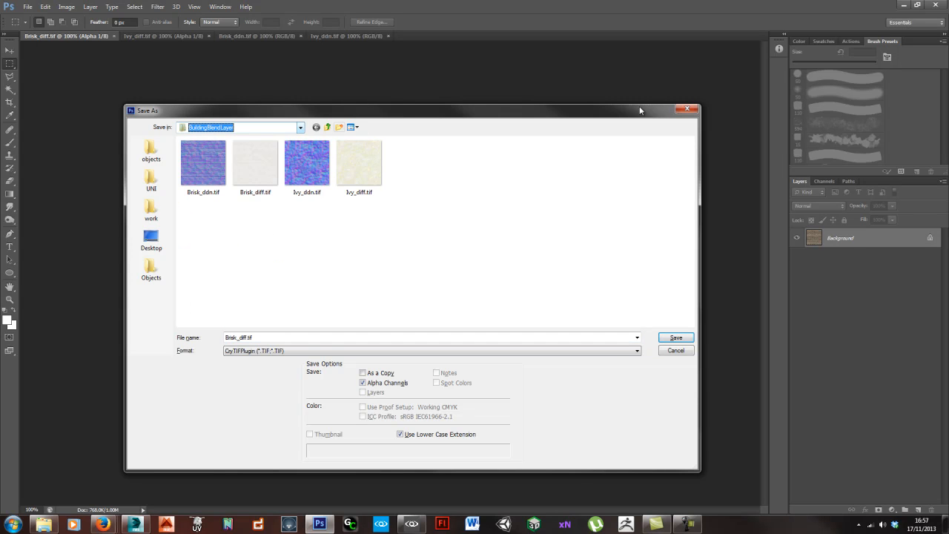
pyautogui.click(686, 109)
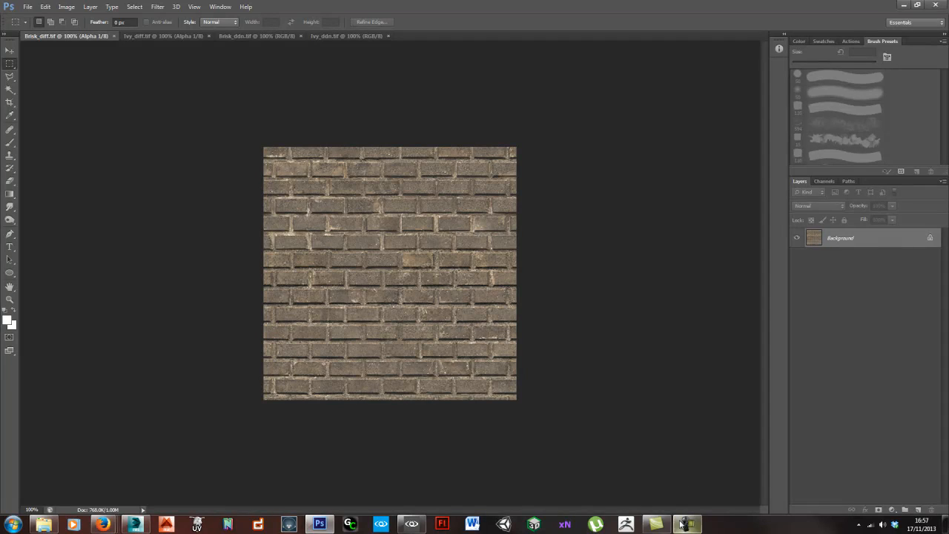
pyautogui.click(411, 524)
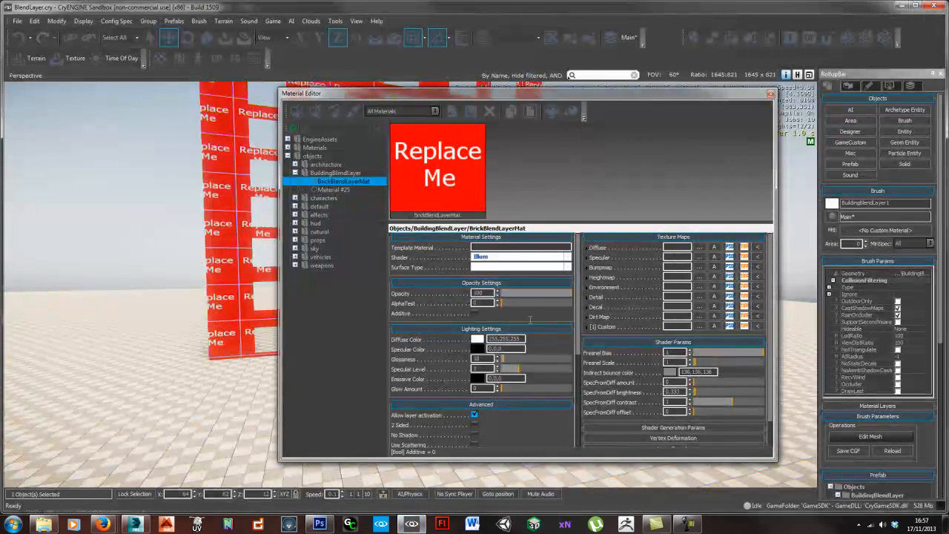
# - Load Brisk_diff.tif from the Objects/BuildingBlendLayer folder as the Diffuse map of BrickBlendLayerMat
pyautogui.click(699, 247)
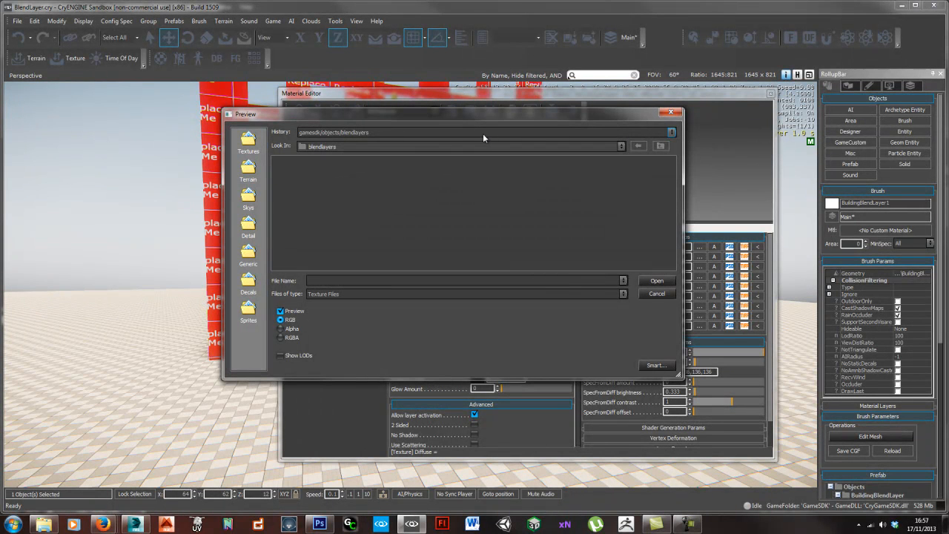
pyautogui.click(656, 147)
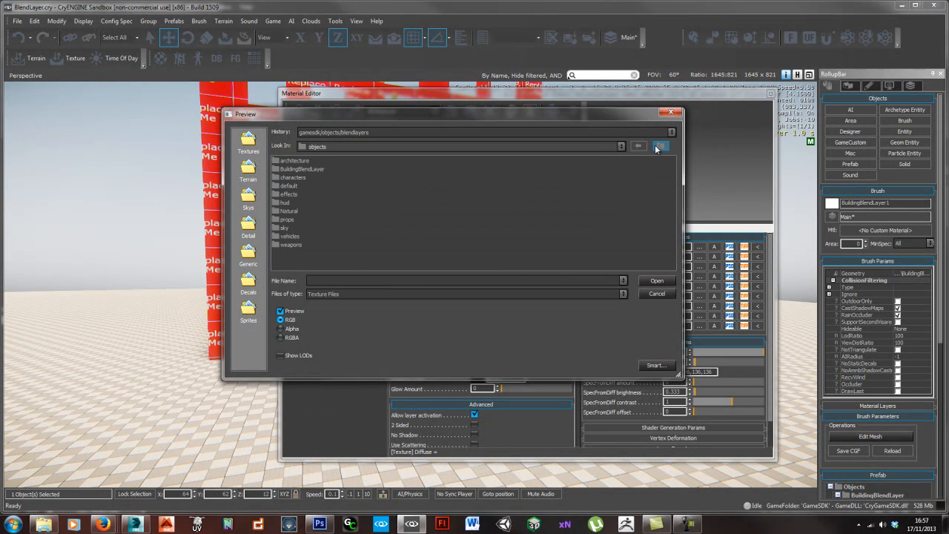
pyautogui.click(656, 147)
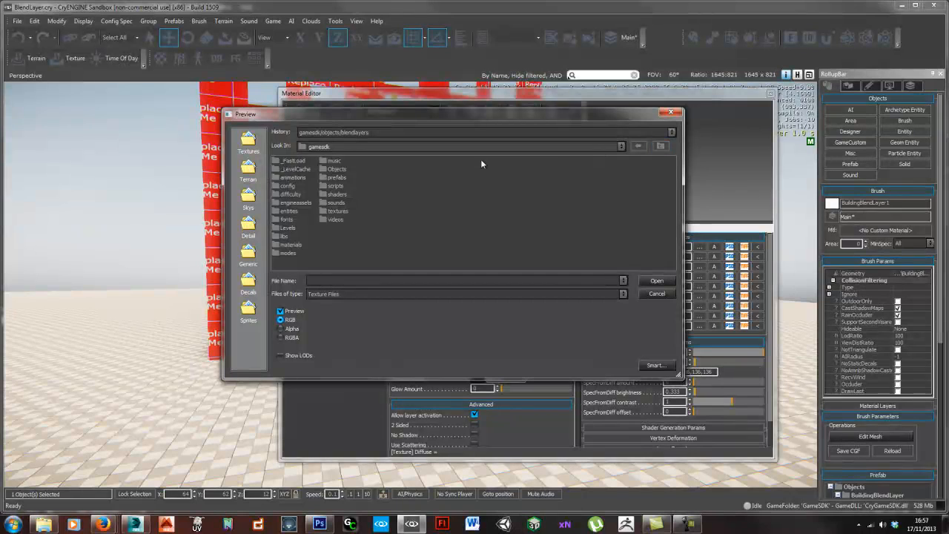
pyautogui.doubleClick(323, 169)
pyautogui.doubleClick(306, 165)
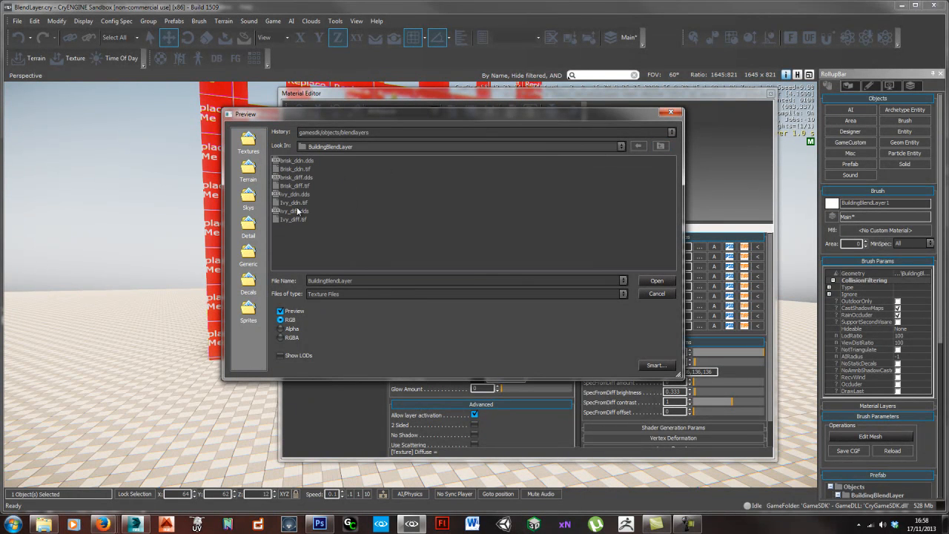
pyautogui.doubleClick(295, 185)
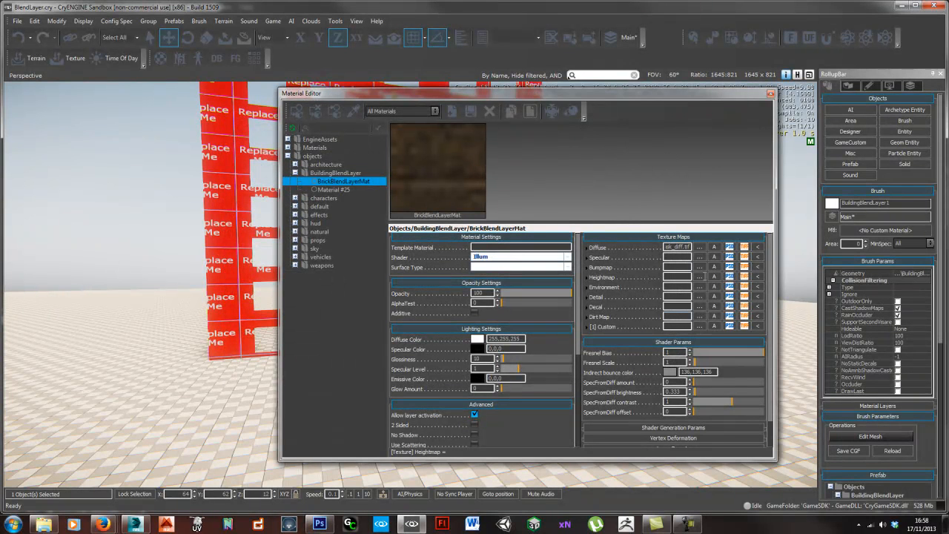
# - Load Brisk_ddn.tif as the Bumpmap of BrickBlendLayerMat and assign the material to the selected building wall
pyautogui.click(699, 267)
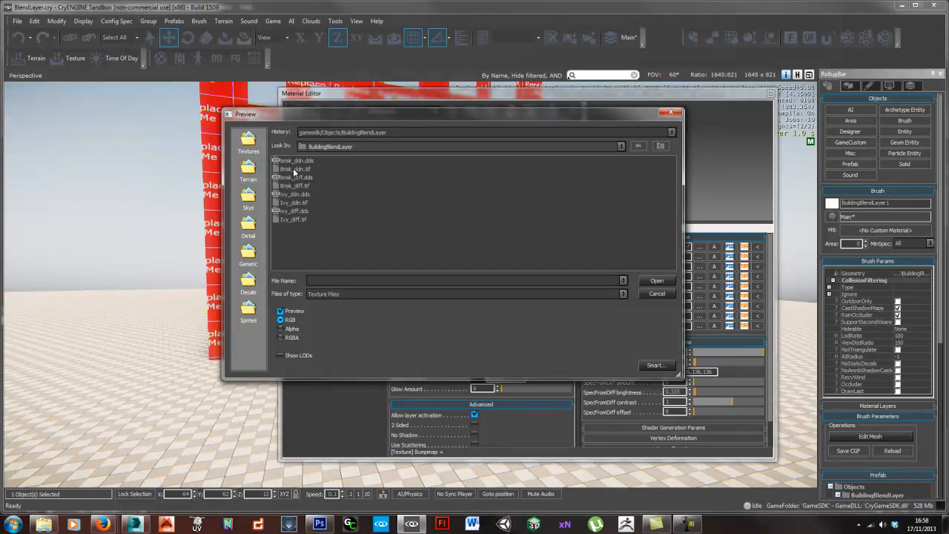
pyautogui.doubleClick(294, 169)
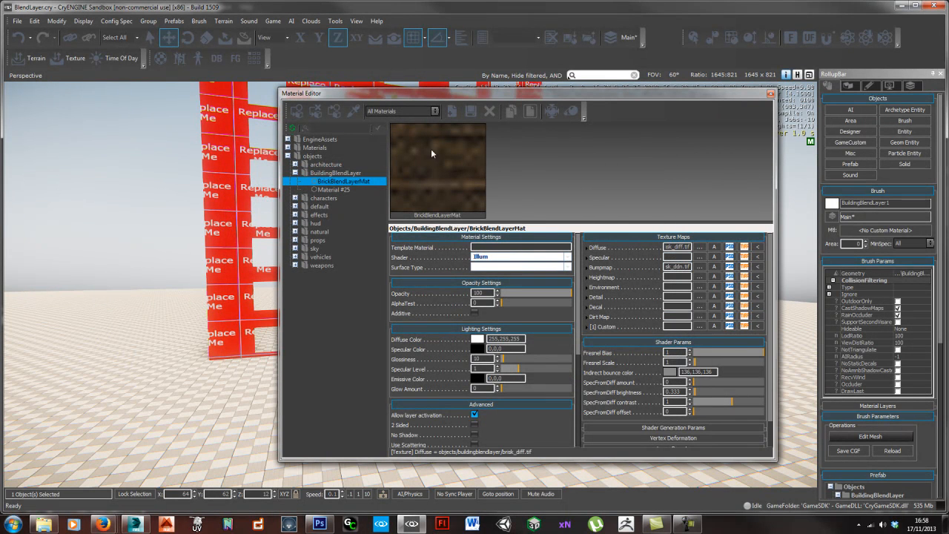
pyautogui.click(294, 112)
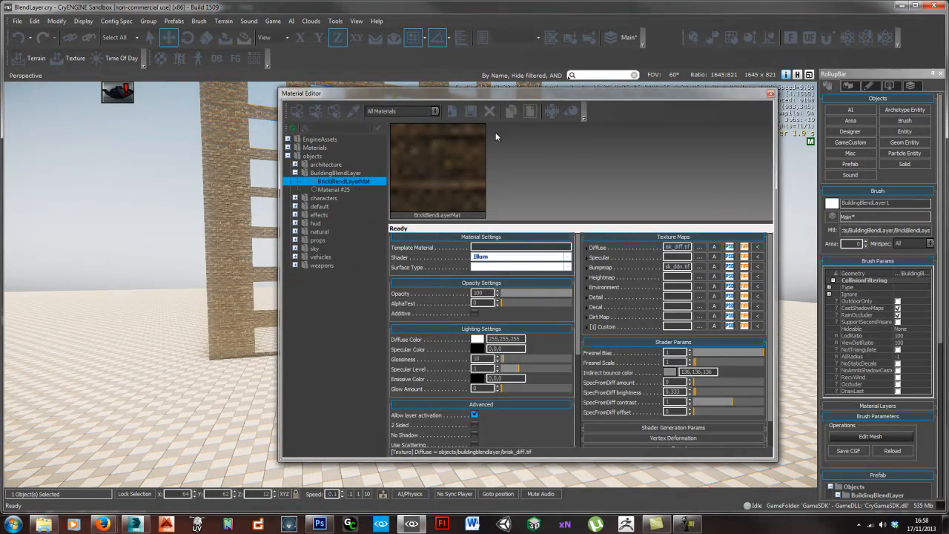
# - Examine the brick texture on the building wall up close and from a distance
pyautogui.moveTo(552, 95); pyautogui.dragTo(862, 104)
pyautogui.moveTo(438, 242); pyautogui.dragTo(440, 244, button='right')
pyautogui.press('w')
pyautogui.press('w')
pyautogui.press('s')
pyautogui.press('w')
pyautogui.scroll(2, 440, 243)
pyautogui.scroll(-2, 439, 243)
pyautogui.scroll(-4, 439, 243)
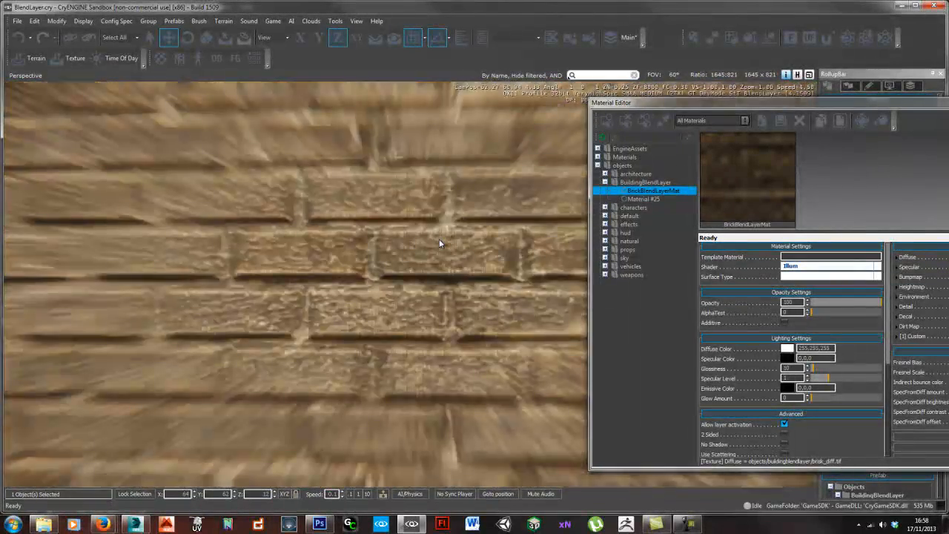
pyautogui.scroll(-8, 438, 241)
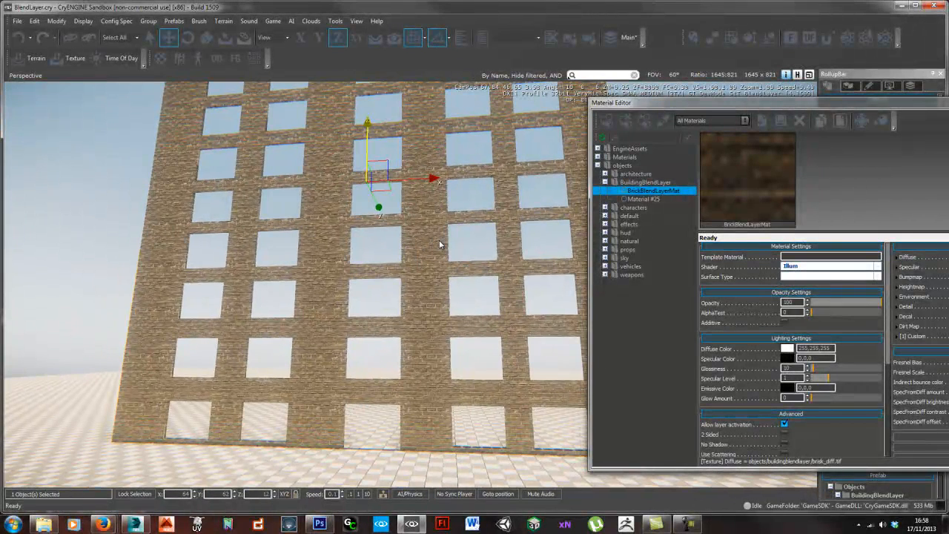
# - Enable Blendlayer in the shader generation parameters of BrickBlendLayerMat
pyautogui.moveTo(659, 109); pyautogui.dragTo(331, 106)
pyautogui.scroll(-1, 751, 360)
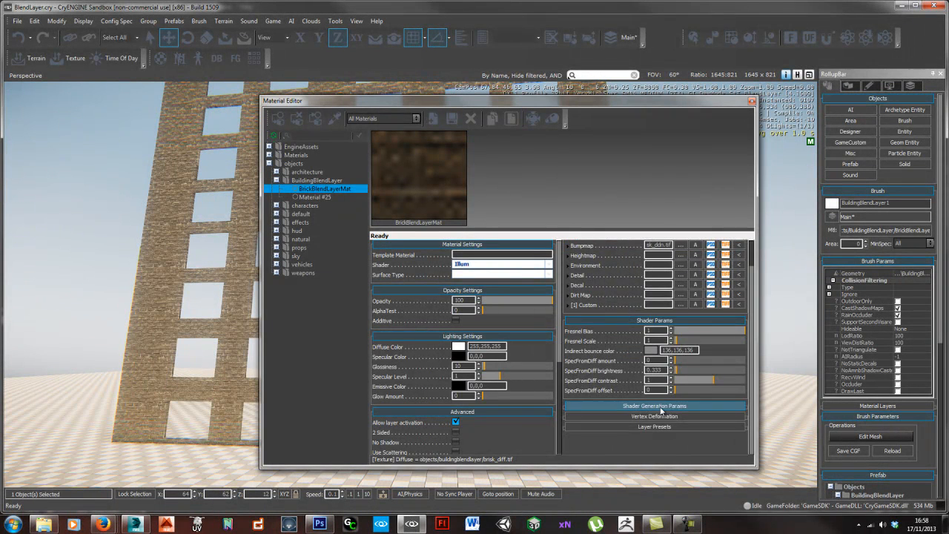
pyautogui.click(667, 405)
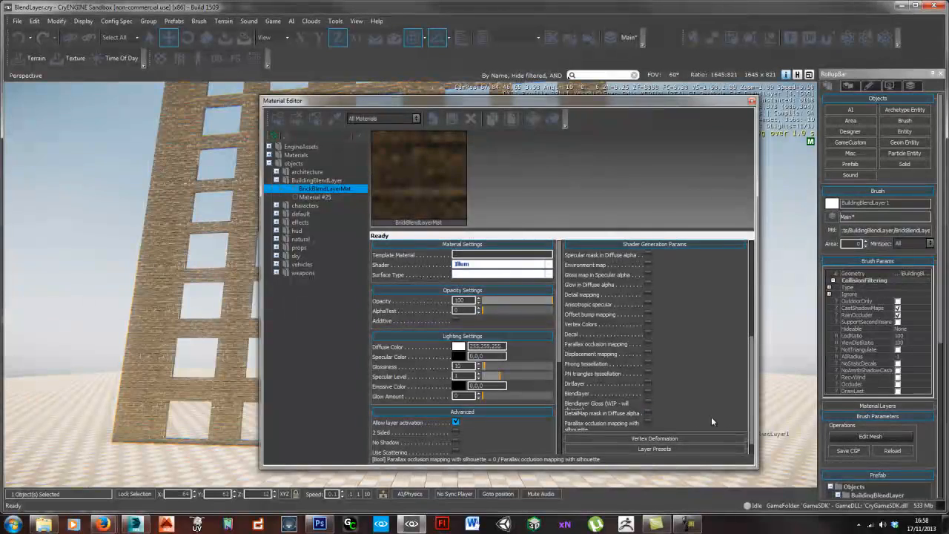
pyautogui.click(649, 395)
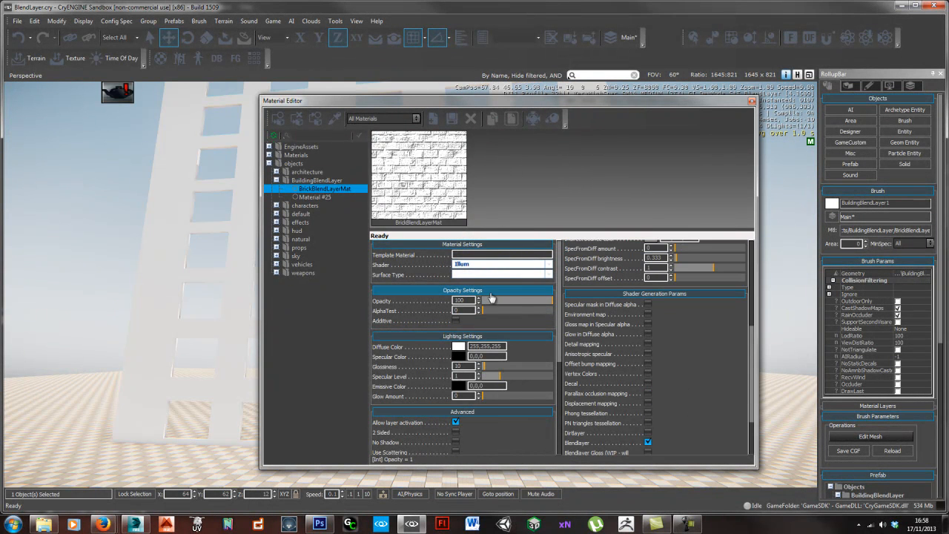
# - Load Ivy_diff.tif as the Second Diffuse Map and Ivy_ddn.tif as the Second Bump Map of the material
pyautogui.scroll(5, 737, 345)
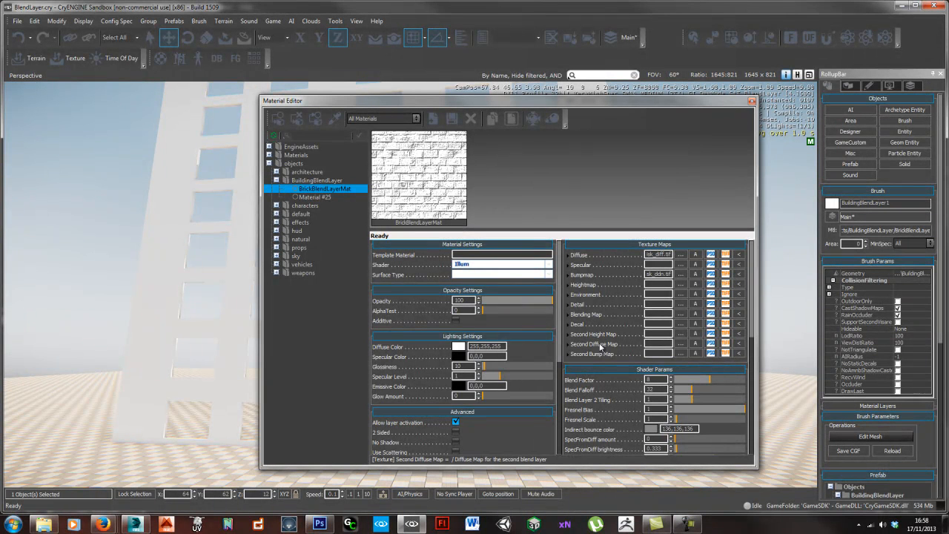
pyautogui.click(680, 343)
pyautogui.doubleClick(295, 219)
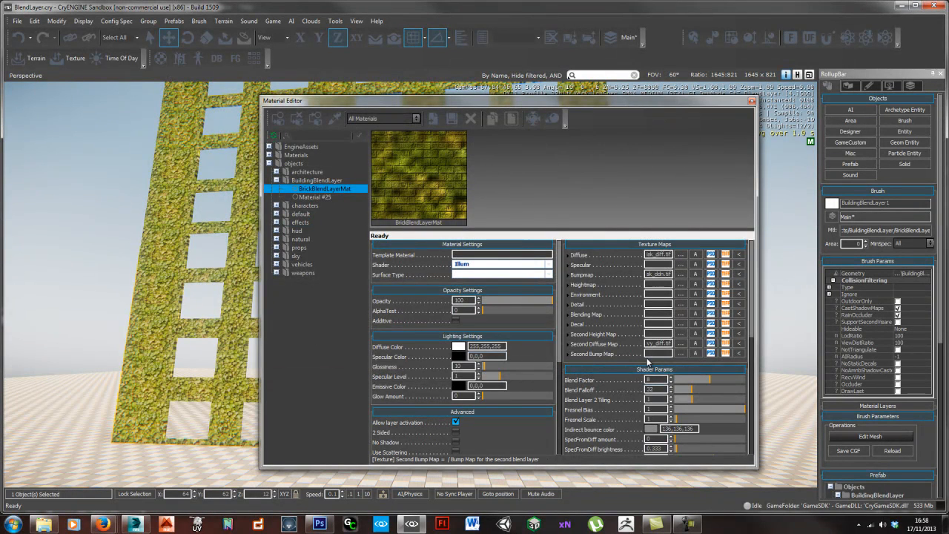
pyautogui.click(680, 353)
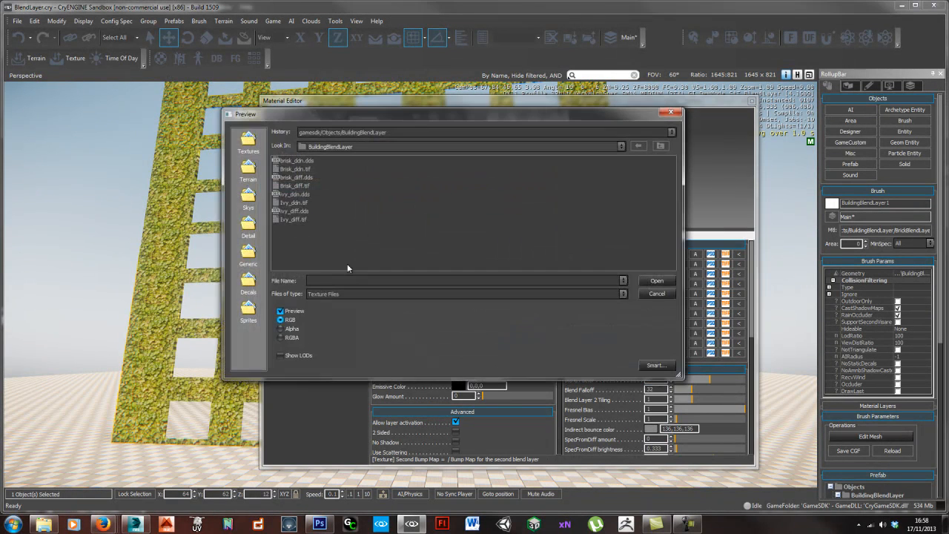
pyautogui.doubleClick(286, 201)
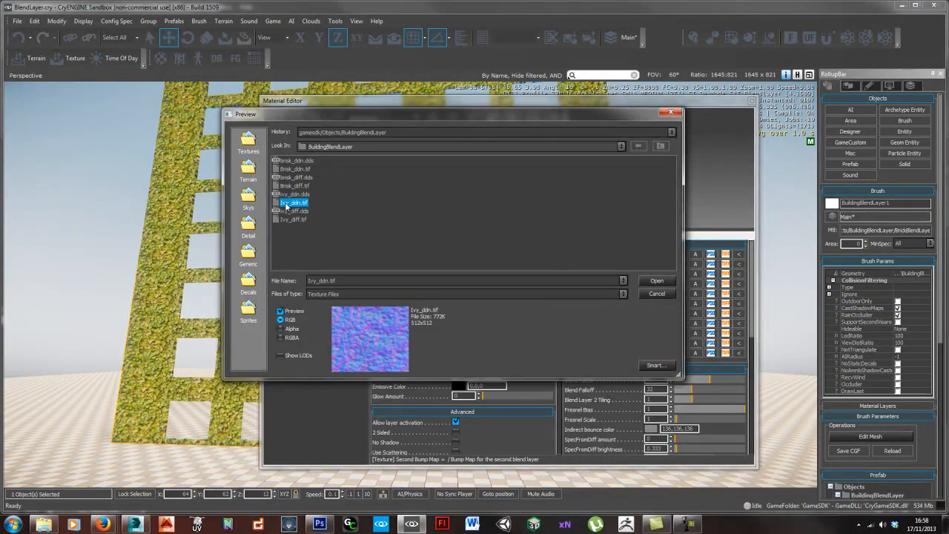
# - Inspect the ivy layer across the building wall in the viewport, closing the Material Editor for an unobstructed view
pyautogui.moveTo(180, 355)
pyautogui.mouseDown(button='right')
pyautogui.moveTo(189, 345)
pyautogui.moveTo(180, 363)
pyautogui.moveTo(179, 346)
pyautogui.moveTo(179, 354)
pyautogui.mouseUp(button='right')
pyautogui.press('w')
pyautogui.press('s')
pyautogui.press('s')
pyautogui.press('s')
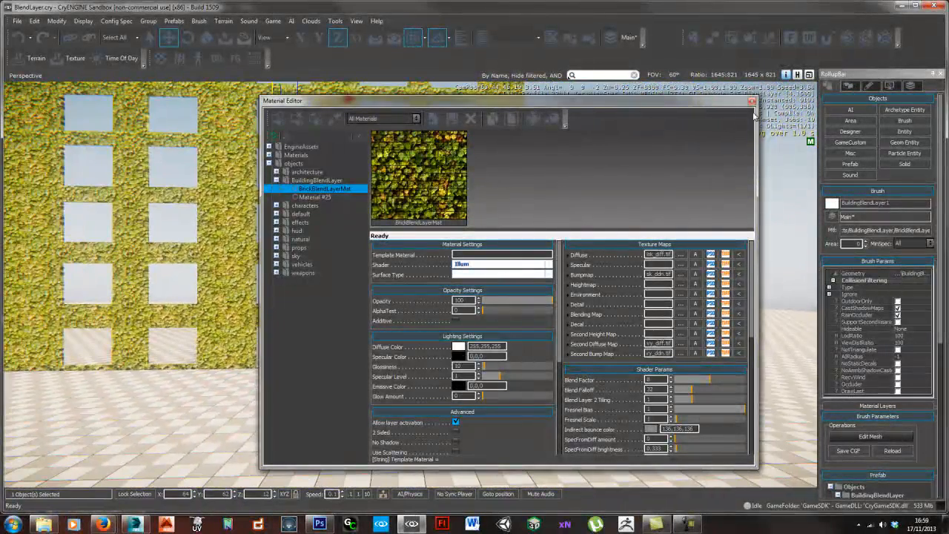
pyautogui.click(751, 102)
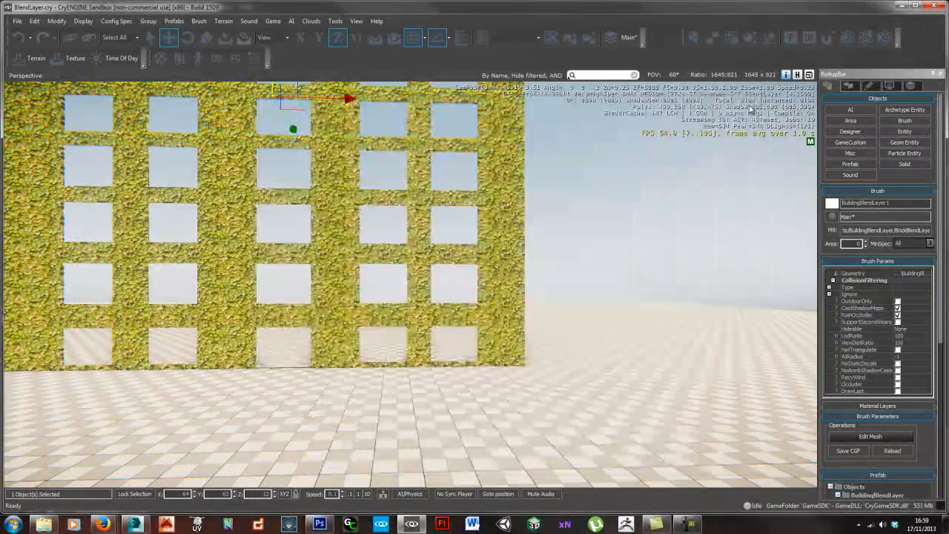
pyautogui.moveTo(587, 252)
pyautogui.mouseDown(button='right')
pyautogui.moveTo(580, 246)
pyautogui.moveTo(588, 253)
pyautogui.mouseUp(button='right')
pyautogui.press('s')
pyautogui.press('s')
pyautogui.moveTo(483, 257); pyautogui.dragTo(483, 254, button='right')
pyautogui.moveTo(376, 128); pyautogui.dragTo(375, 147)
pyautogui.press('w')
pyautogui.moveTo(320, 284); pyautogui.dragTo(313, 283, button='right')
pyautogui.press('s')
pyautogui.press('w')
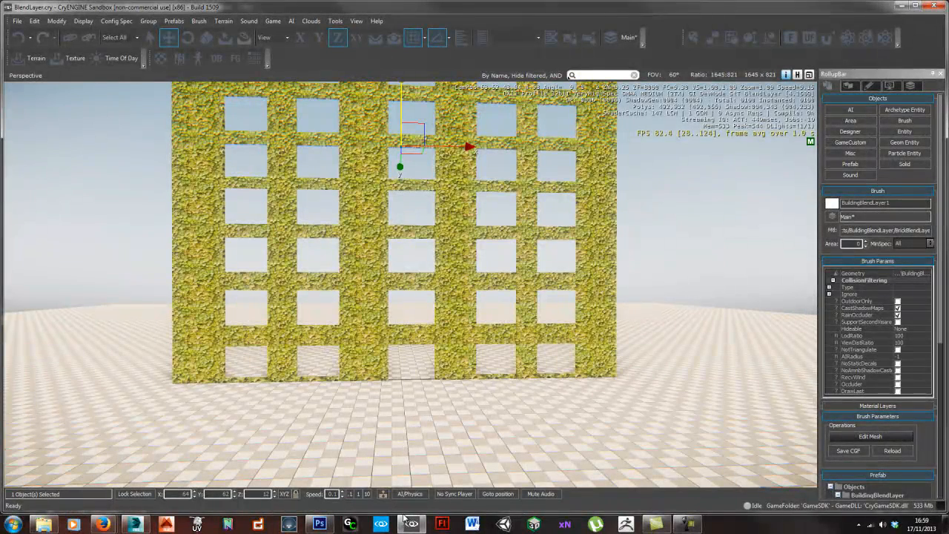
# - Switch to 3ds Max and enable Vertex Channel Display set to Vertex Alpha in the wall's object properties
pyautogui.click(135, 524)
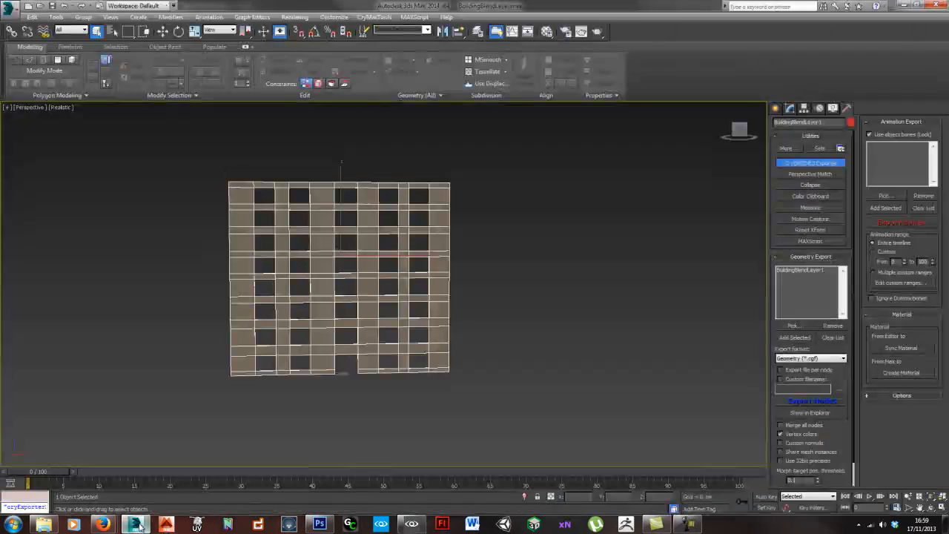
pyautogui.scroll(5, 418, 353)
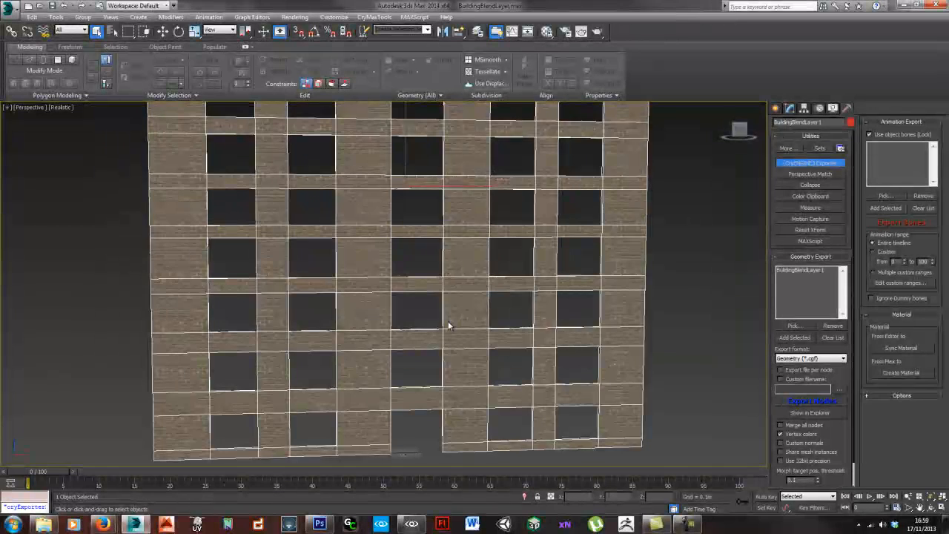
pyautogui.scroll(-6, 455, 326)
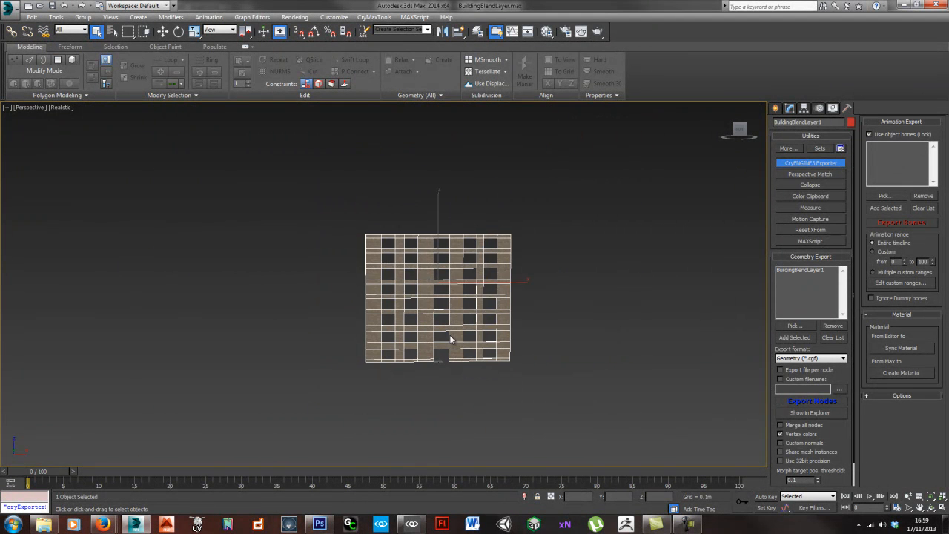
pyautogui.scroll(1, 458, 326)
pyautogui.rightClick(458, 321)
pyautogui.moveTo(499, 411)
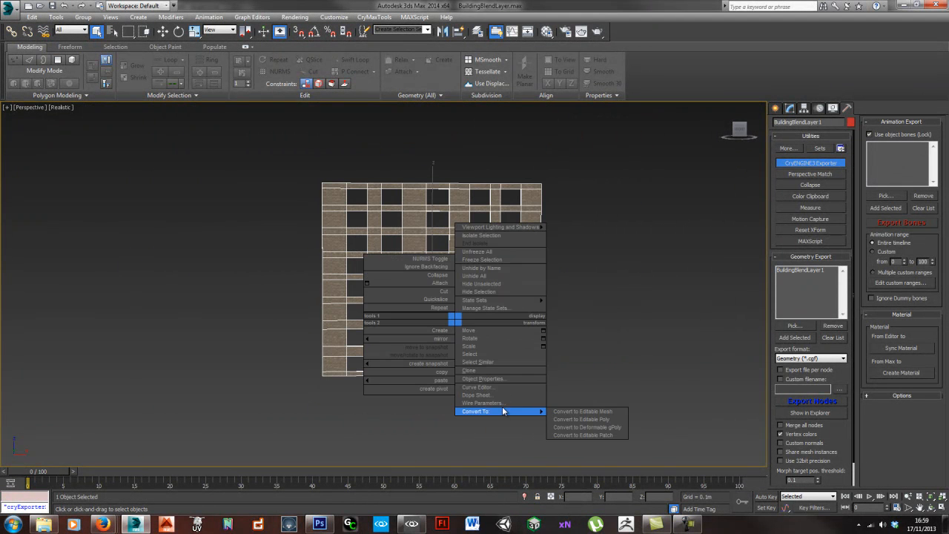
pyautogui.click(494, 378)
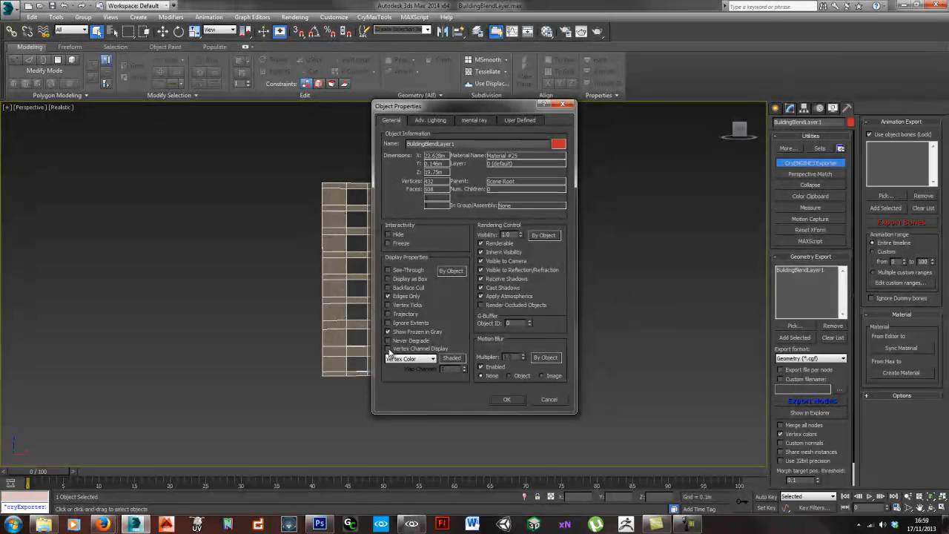
pyautogui.click(387, 348)
pyautogui.click(420, 359)
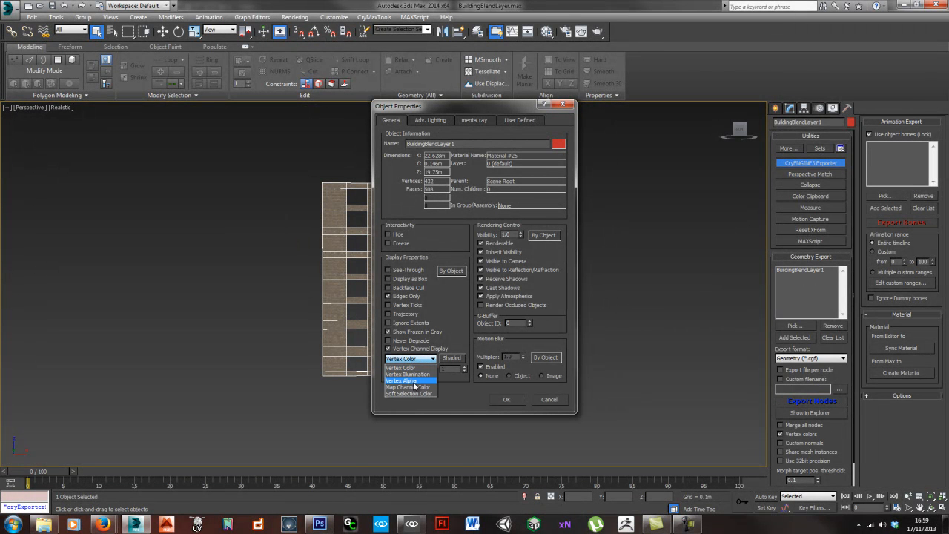
pyautogui.click(415, 381)
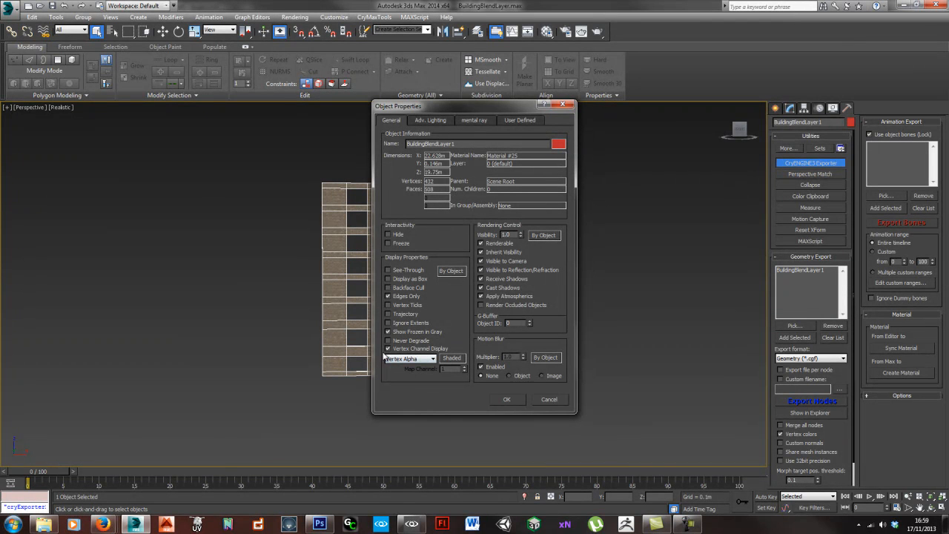
pyautogui.click(507, 399)
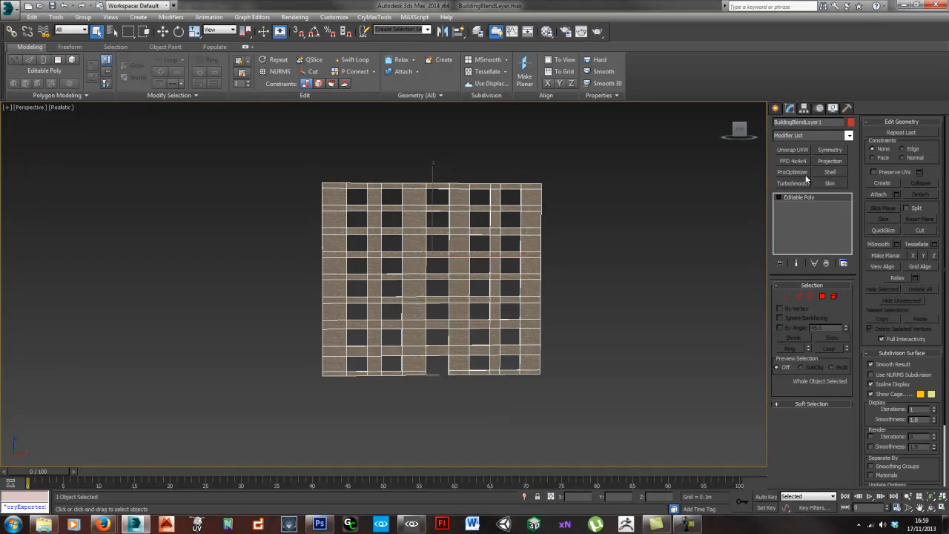
# - Add a VertexPaint modifier to the wall mesh and set its channel to Vertex Alpha
pyautogui.click(815, 136)
pyautogui.press('v')
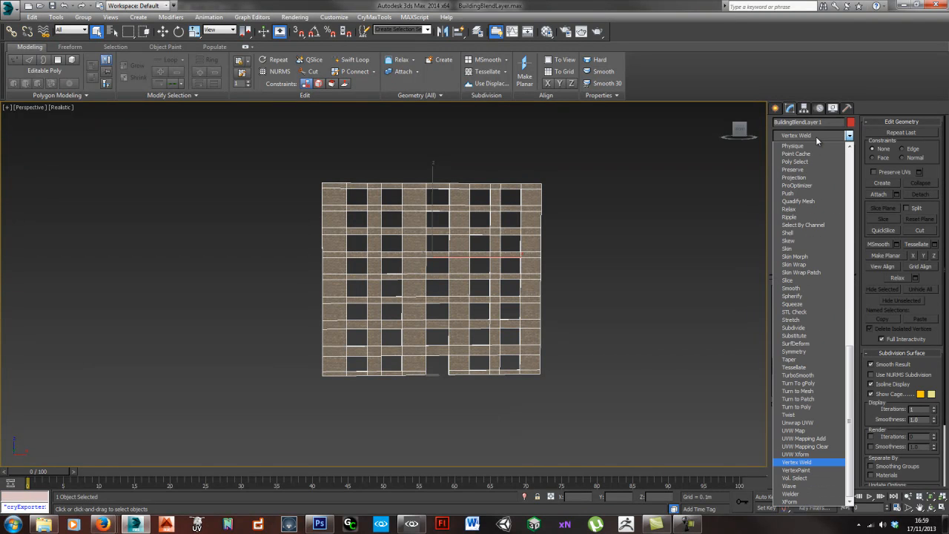
pyautogui.press('Down')
pyautogui.press('Return')
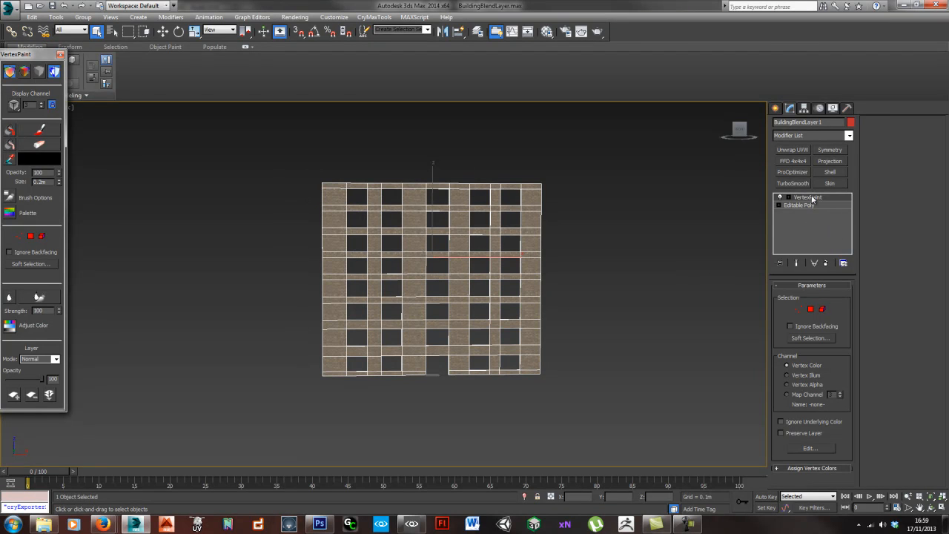
pyautogui.click(801, 387)
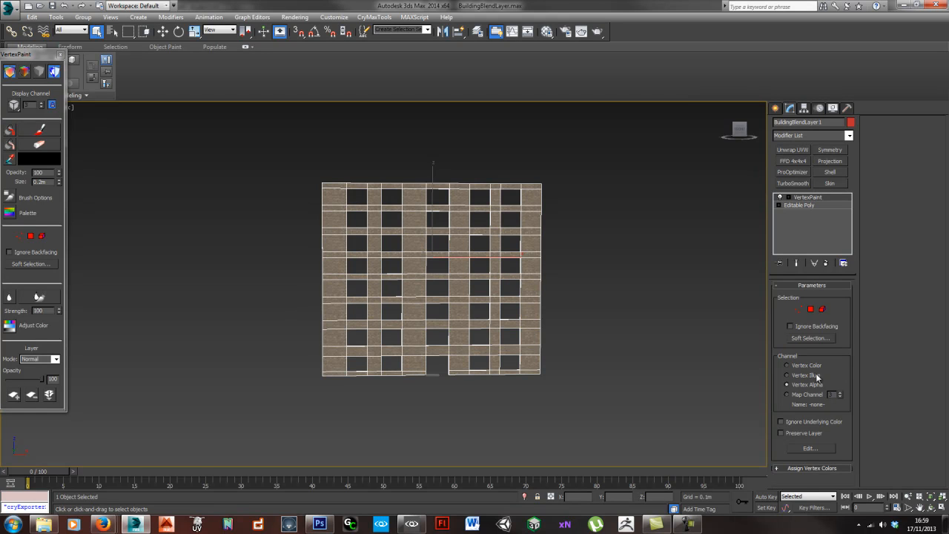
# - Select all elements of the wall, fill their vertex alpha with black, and leave element selection
pyautogui.click(823, 309)
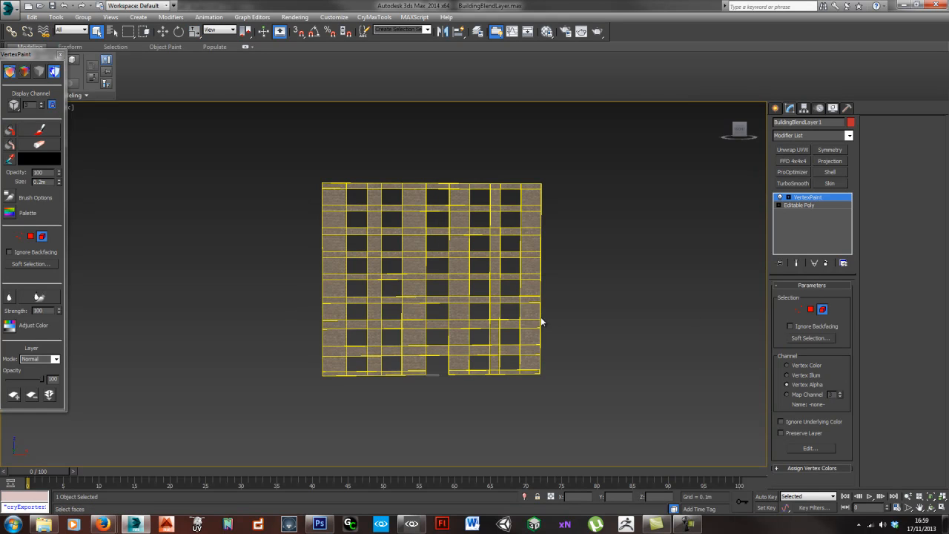
pyautogui.hotkey('ctrl', 'a')
pyautogui.click(9, 132)
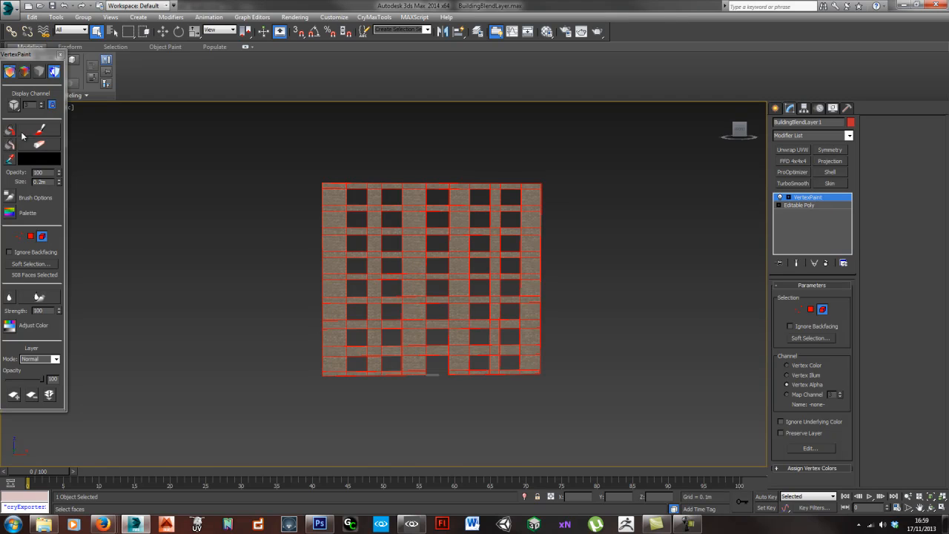
pyautogui.moveTo(22, 52); pyautogui.dragTo(109, 94)
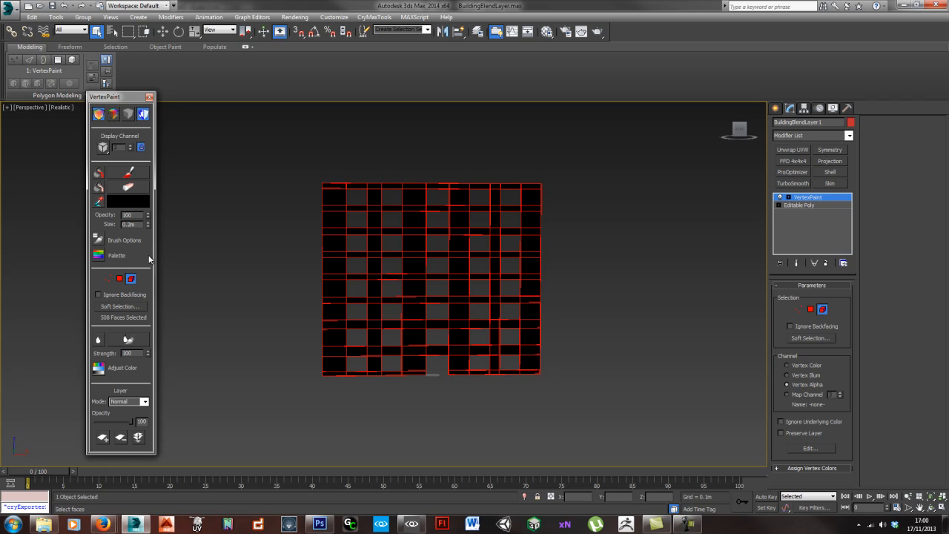
pyautogui.click(822, 310)
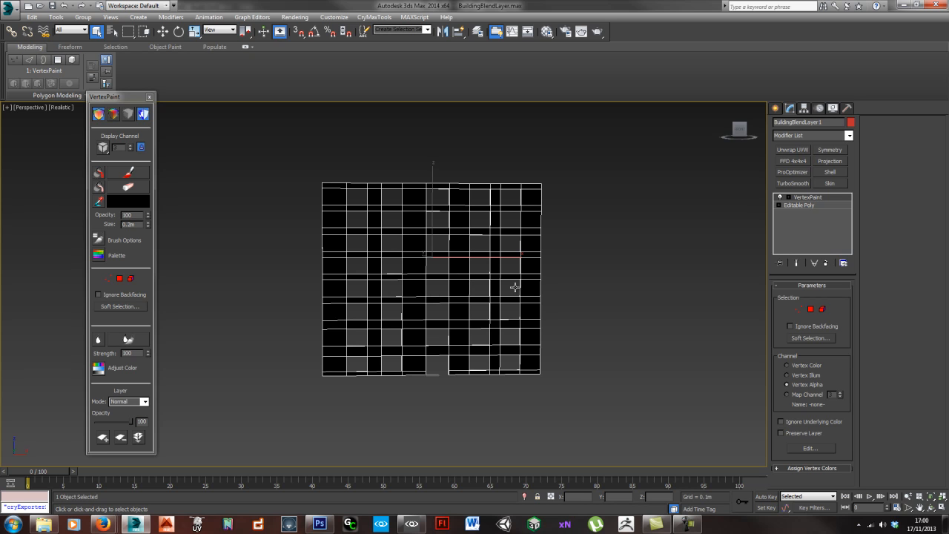
# - Export the black-filled wall over the existing BuildingBlendLayer.cgf and switch to CryENGINE Sandbox to check it
pyautogui.click(847, 109)
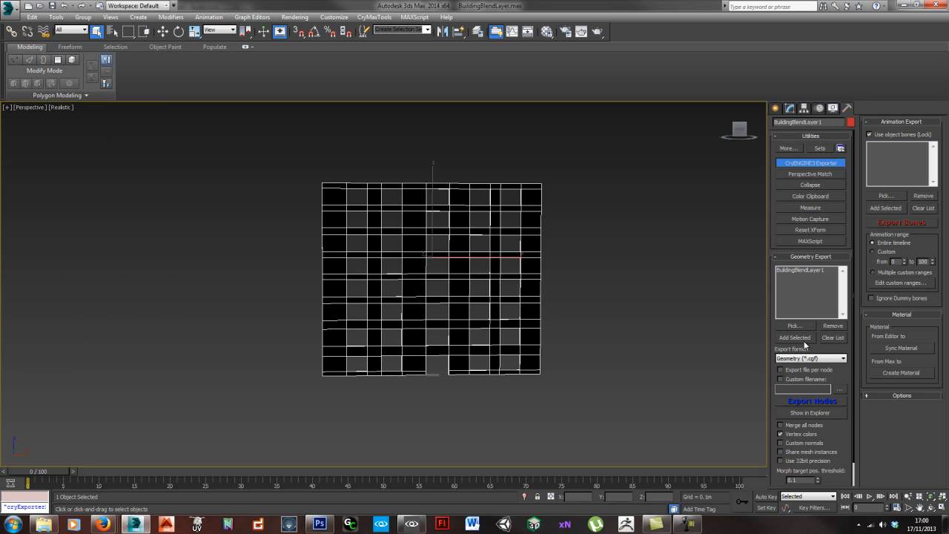
pyautogui.click(813, 404)
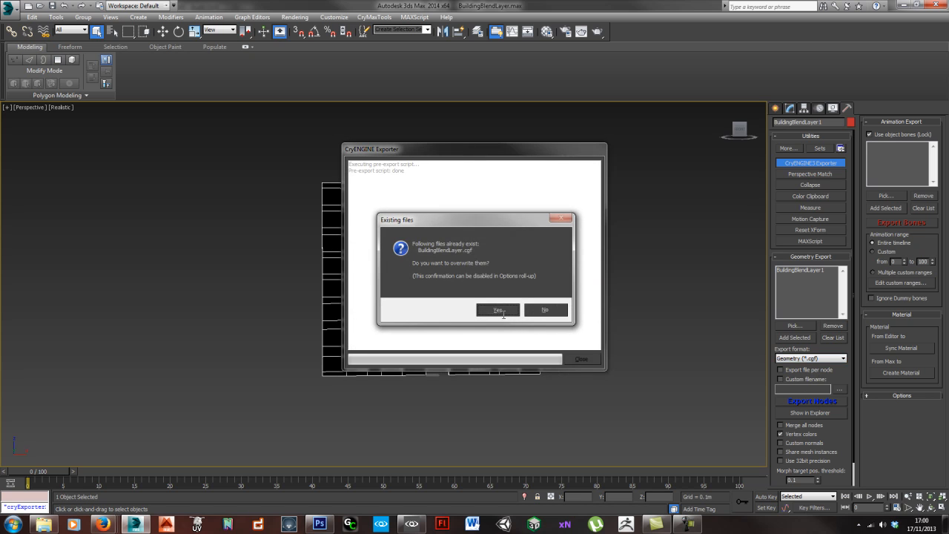
pyautogui.click(493, 310)
pyautogui.click(568, 359)
pyautogui.click(411, 523)
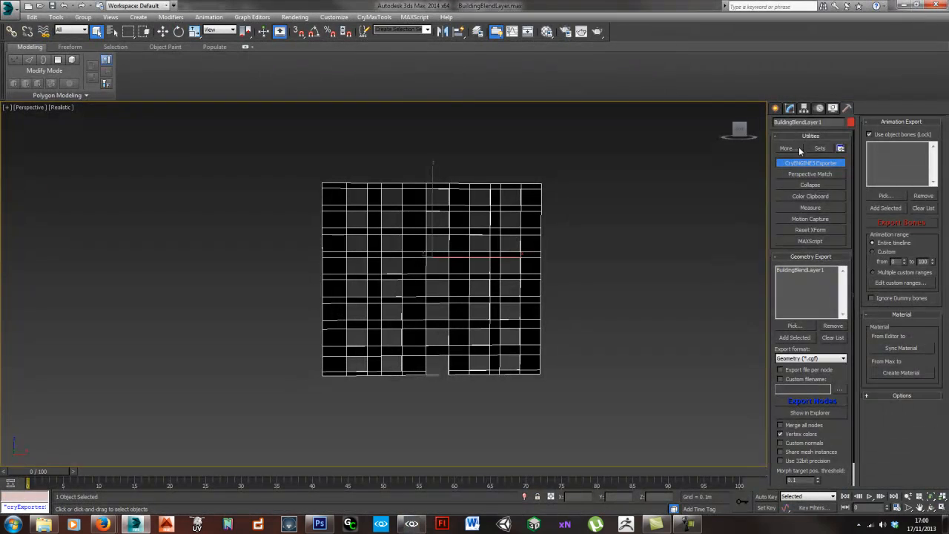
# - Return to the wall's VertexPaint modifier in 3ds Max and set the paint brush colour to white (255, 255, 255)
pyautogui.click(789, 109)
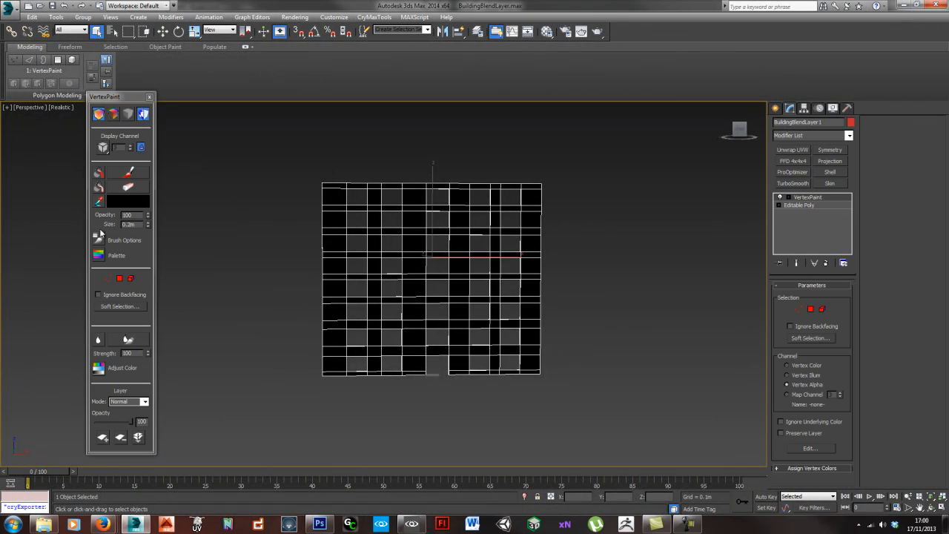
pyautogui.click(129, 172)
pyautogui.click(131, 203)
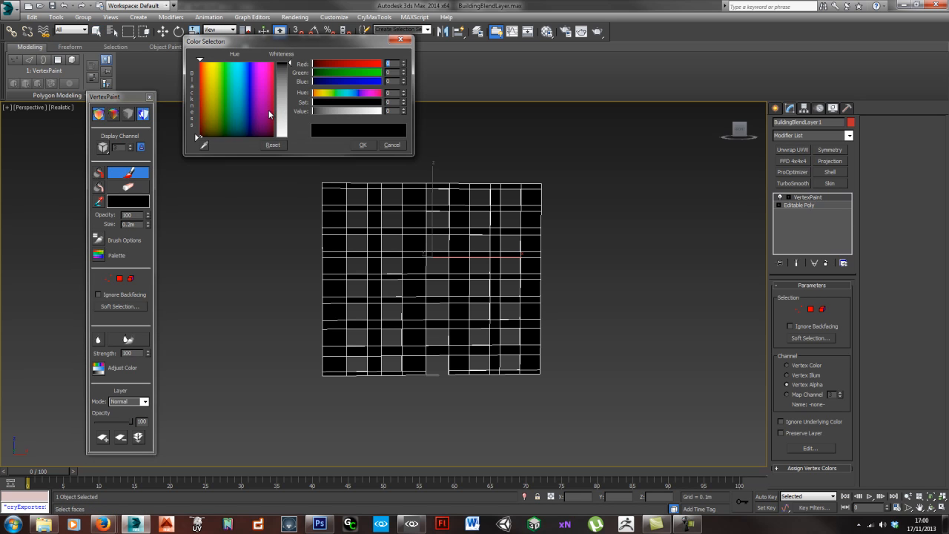
pyautogui.moveTo(280, 110); pyautogui.dragTo(281, 139)
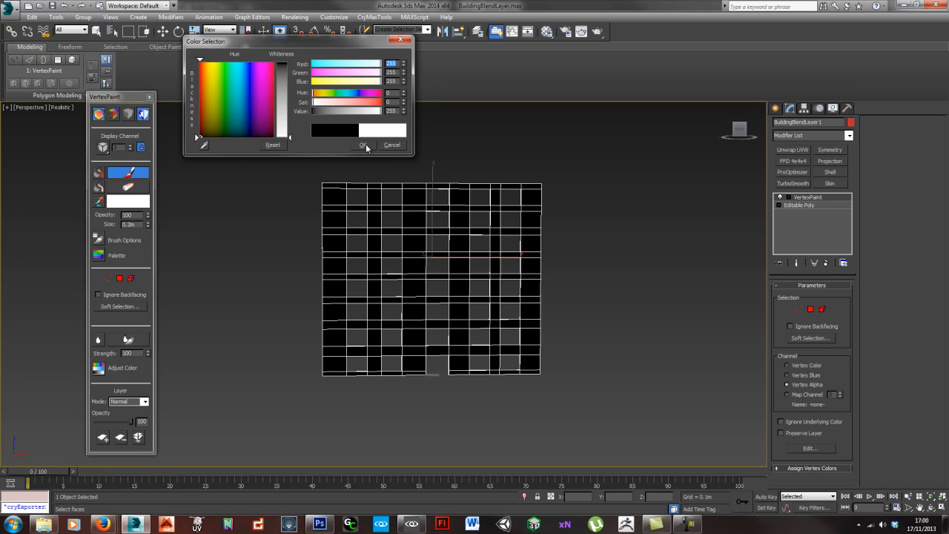
pyautogui.click(362, 144)
# - Paint irregular white patches up the wall's left side, centre and lower-right corner, enlarging the brush to about 0.626 m
pyautogui.moveTo(344, 365); pyautogui.dragTo(323, 372)
pyautogui.moveTo(148, 225); pyautogui.dragTo(148, 202)
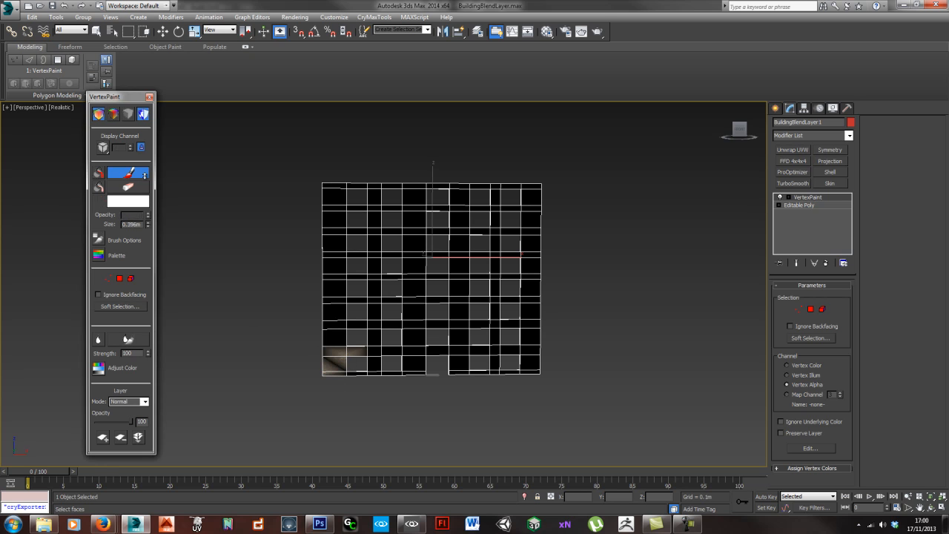
pyautogui.click(323, 374)
pyautogui.moveTo(323, 373)
pyautogui.mouseDown()
pyautogui.moveTo(341, 334)
pyautogui.moveTo(371, 307)
pyautogui.moveTo(377, 265)
pyautogui.moveTo(377, 244)
pyautogui.moveTo(327, 225)
pyautogui.mouseUp()
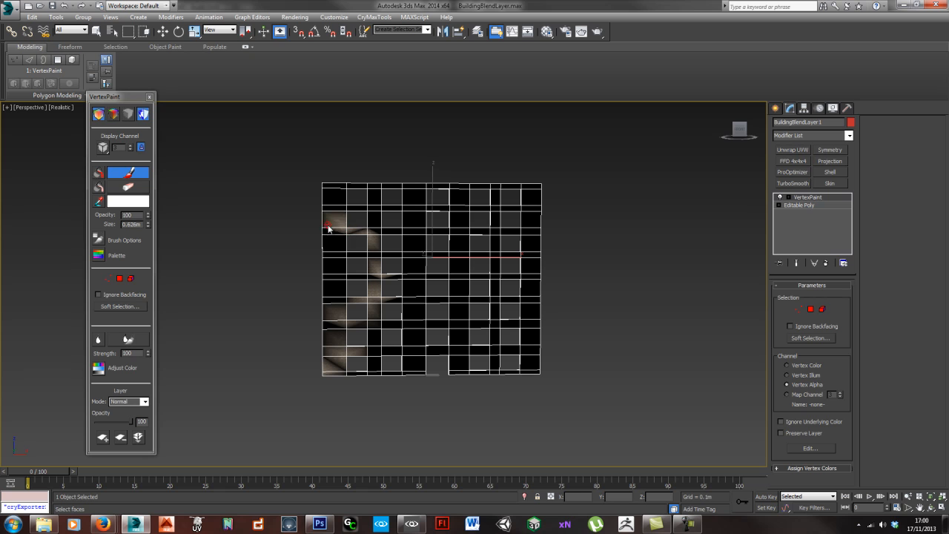
pyautogui.moveTo(421, 368)
pyautogui.mouseDown()
pyautogui.moveTo(457, 324)
pyautogui.moveTo(451, 269)
pyautogui.moveTo(488, 237)
pyautogui.moveTo(477, 237)
pyautogui.moveTo(513, 222)
pyautogui.mouseUp()
pyautogui.moveTo(522, 374); pyautogui.dragTo(530, 345)
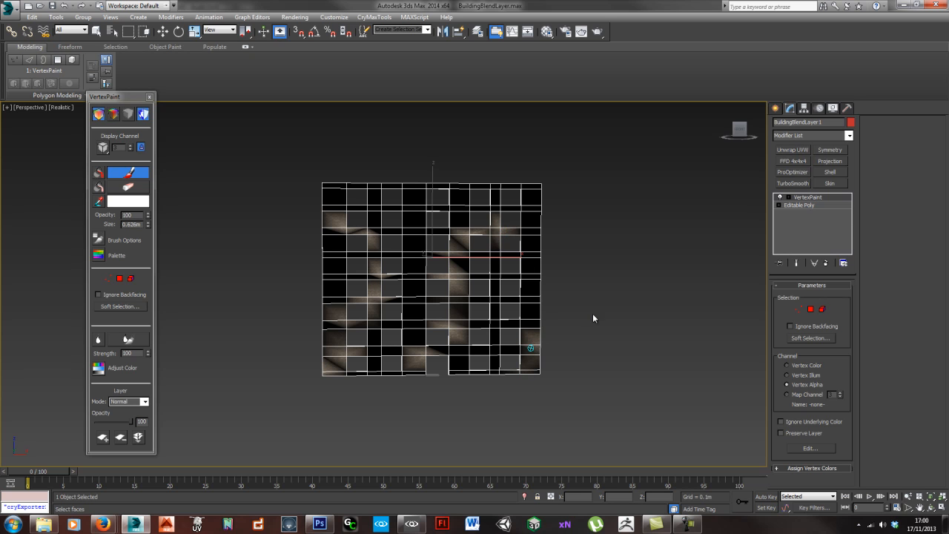
# - Export the painted wall over BuildingBlendLayer.cgf and view the brick and ivy blend in CryENGINE Sandbox
pyautogui.click(846, 109)
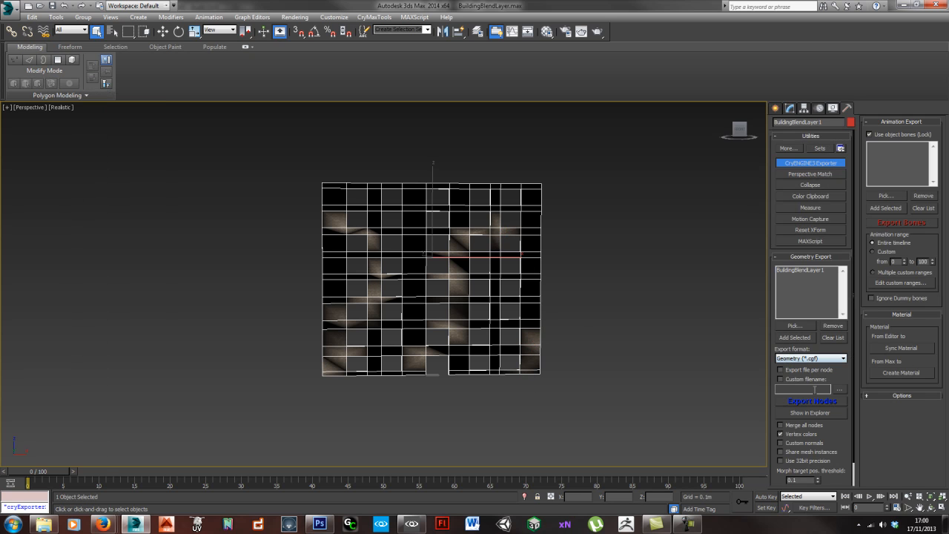
pyautogui.click(813, 401)
pyautogui.click(506, 307)
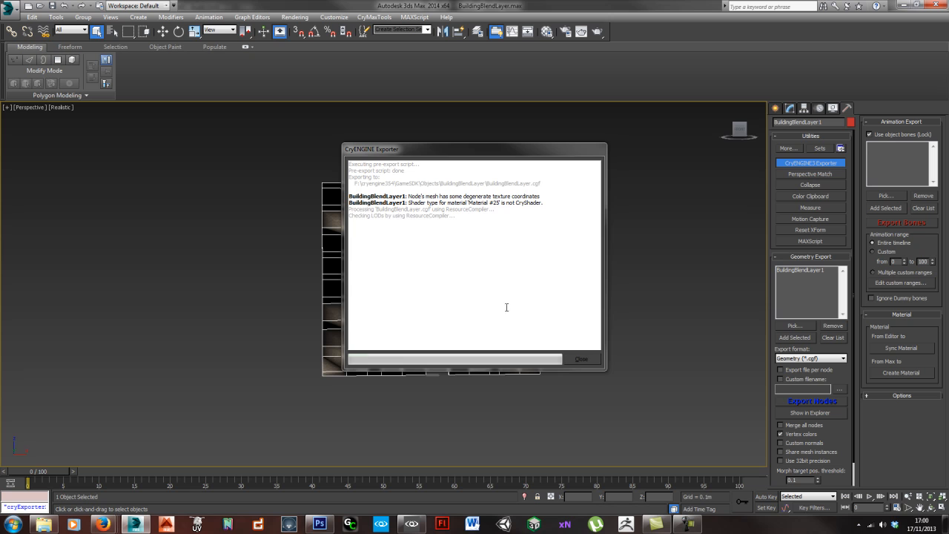
pyautogui.click(576, 360)
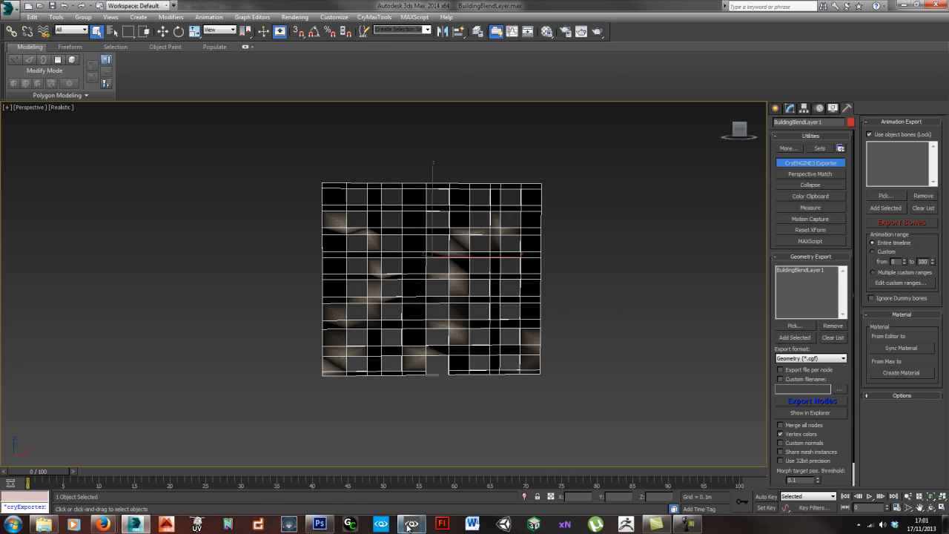
pyautogui.click(412, 524)
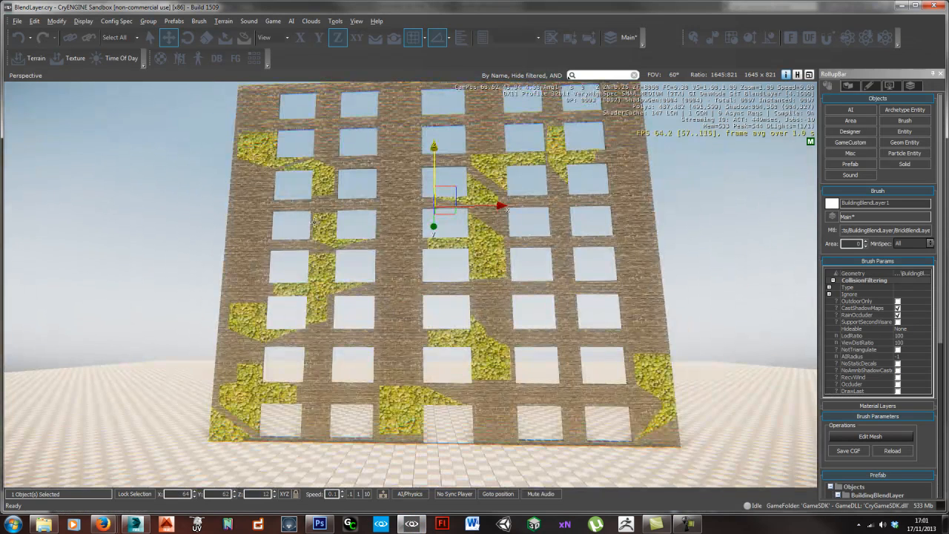
pyautogui.moveTo(530, 317); pyautogui.dragTo(522, 324, button='right')
# - Switch back to 3ds Max and collapse the wall's VertexPaint modifier into the Editable Poly
pyautogui.hotkey('alt', 'Tab')
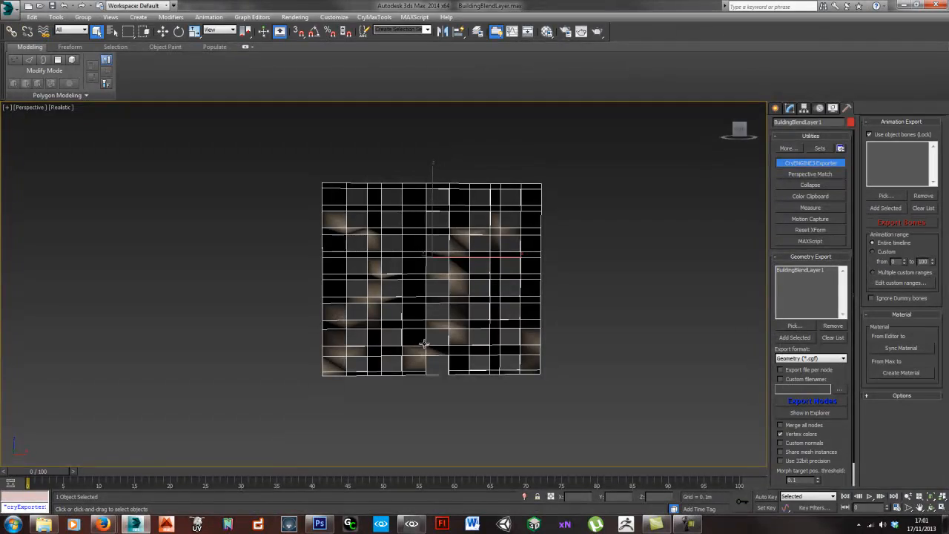
pyautogui.scroll(6, 418, 299)
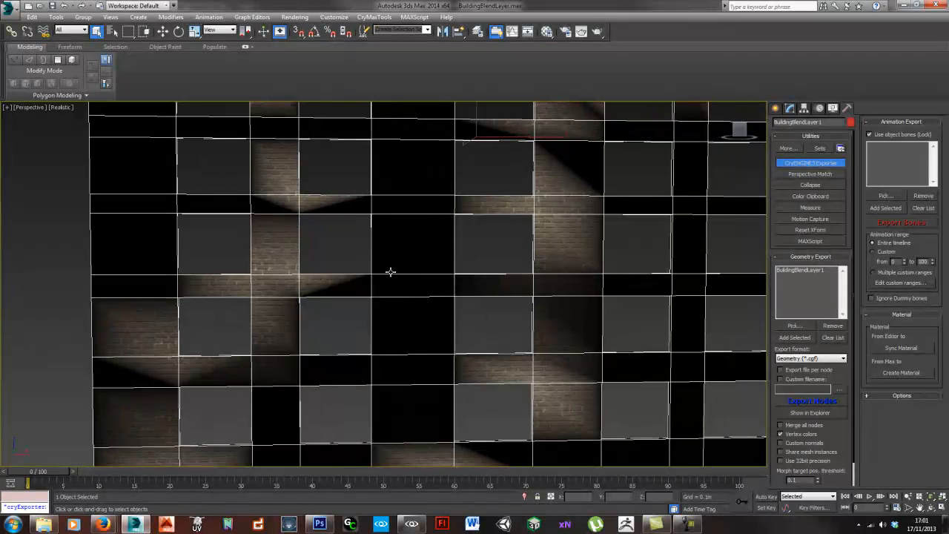
pyautogui.scroll(-6, 434, 304)
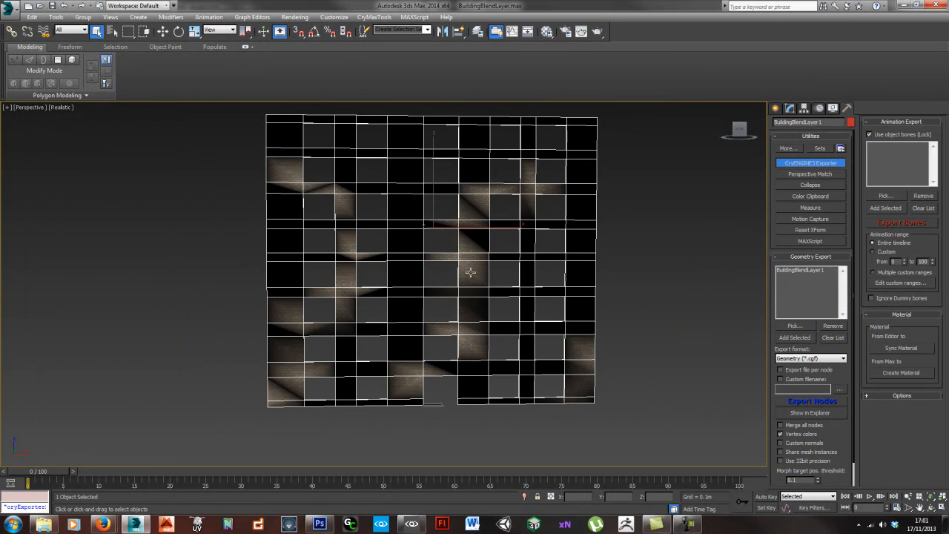
pyautogui.click(789, 108)
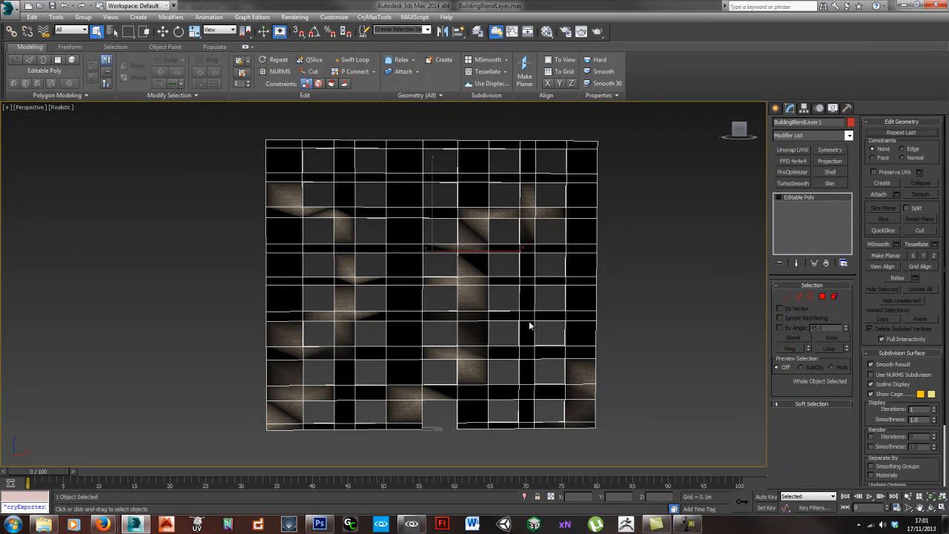
pyautogui.moveTo(417, 385); pyautogui.dragTo(420, 382, button='middle')
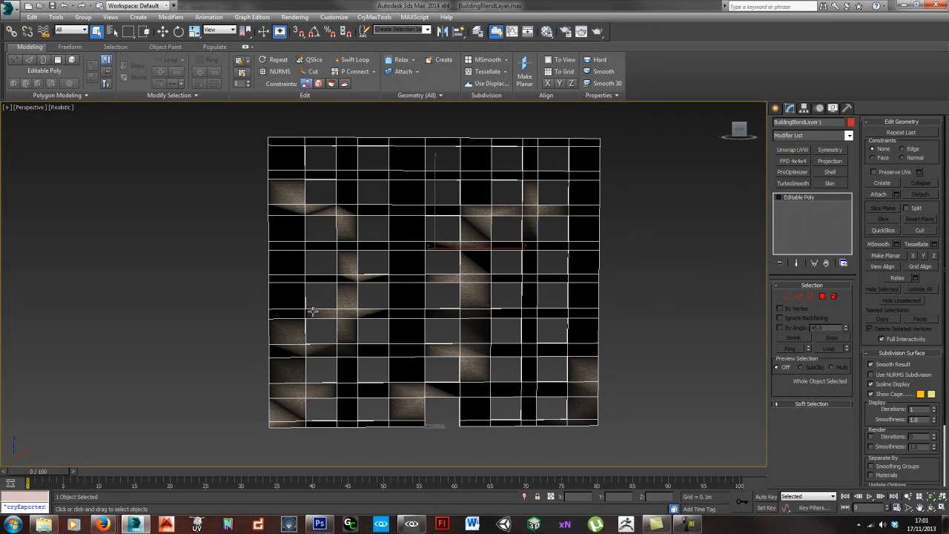
pyautogui.keyDown('alt'); pyautogui.moveTo(312, 311); pyautogui.dragTo(317, 372, button='middle'); pyautogui.keyUp('alt')
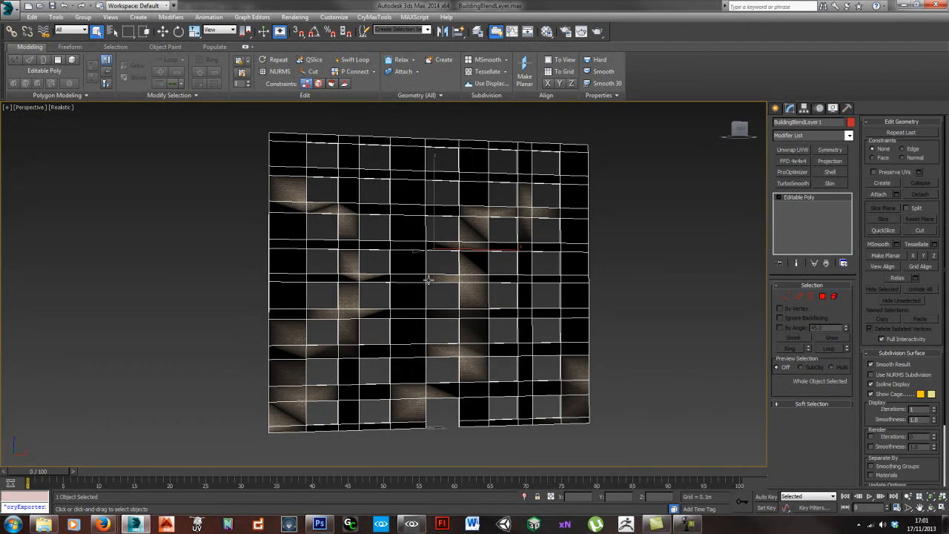
pyautogui.keyDown('alt'); pyautogui.moveTo(411, 275); pyautogui.dragTo(445, 316, button='middle'); pyautogui.keyUp('alt')
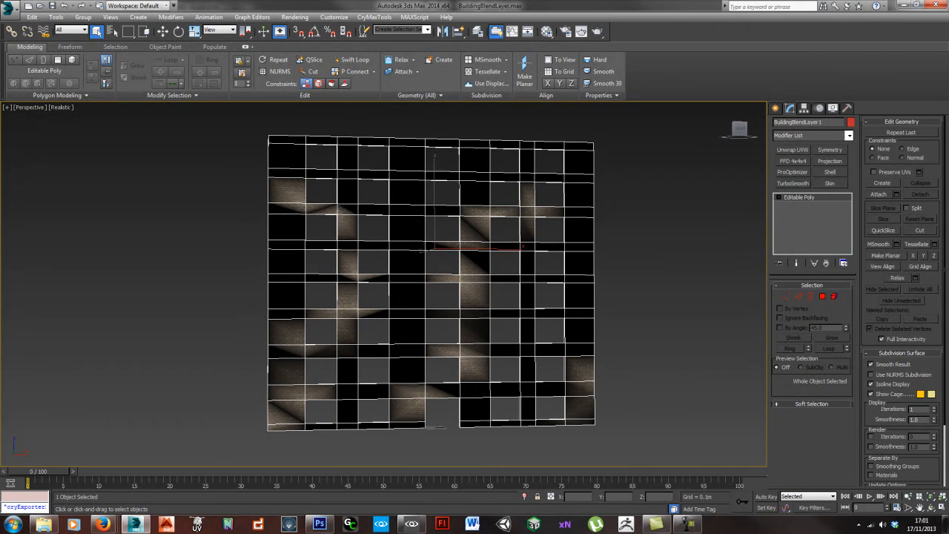
# - Tessellate the building wall mesh twice to add more vertices for painting
pyautogui.keyDown('alt'); pyautogui.moveTo(598, 348); pyautogui.dragTo(588, 348, button='middle'); pyautogui.keyUp('alt')
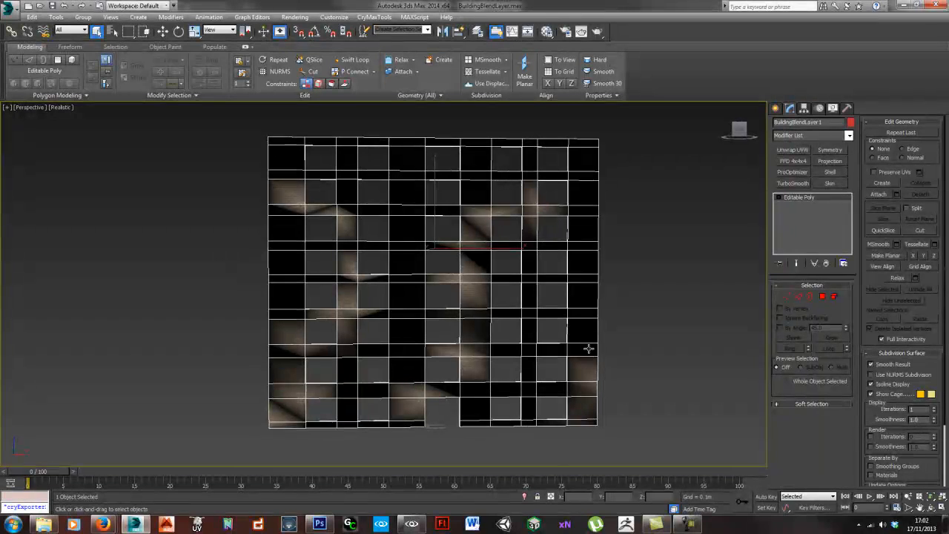
pyautogui.click(489, 72)
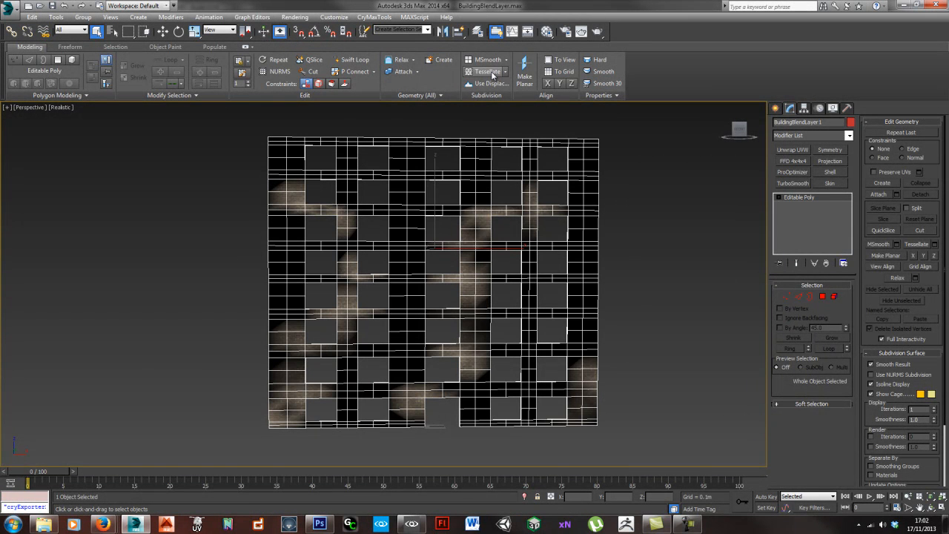
pyautogui.click(489, 72)
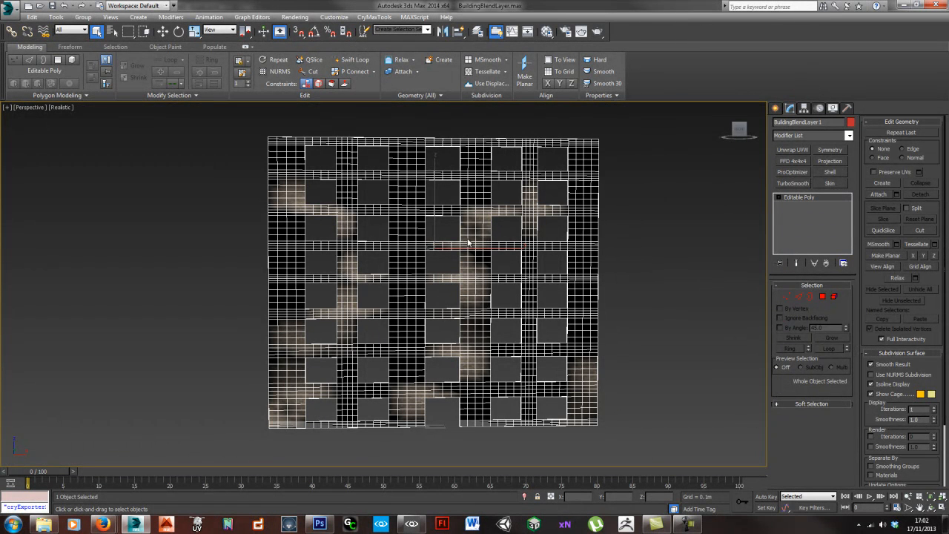
# - Inspect the dense mesh around the doorway and select three vertical edges on its inner side face
pyautogui.scroll(6, 451, 255)
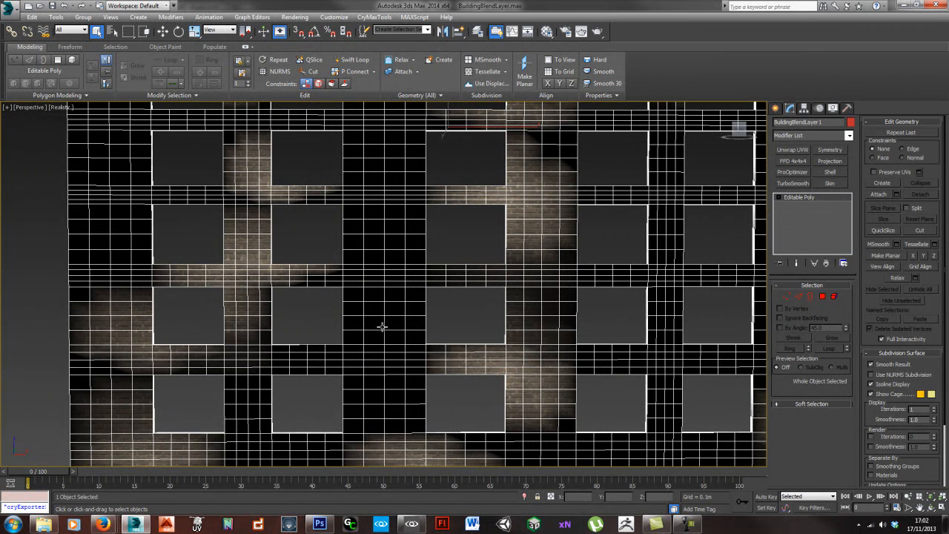
pyautogui.scroll(10, 389, 325)
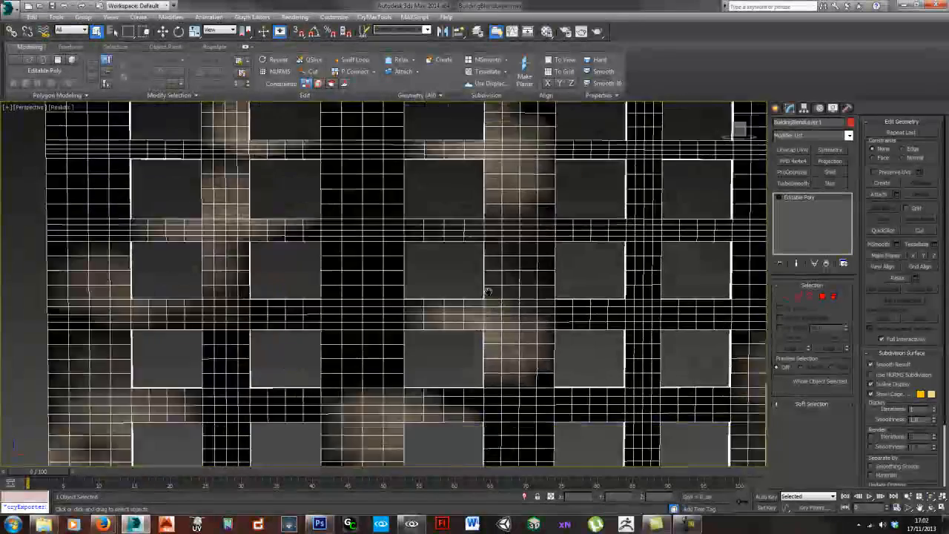
pyautogui.moveTo(508, 343); pyautogui.dragTo(522, 333, button='middle')
pyautogui.scroll(6, 522, 333)
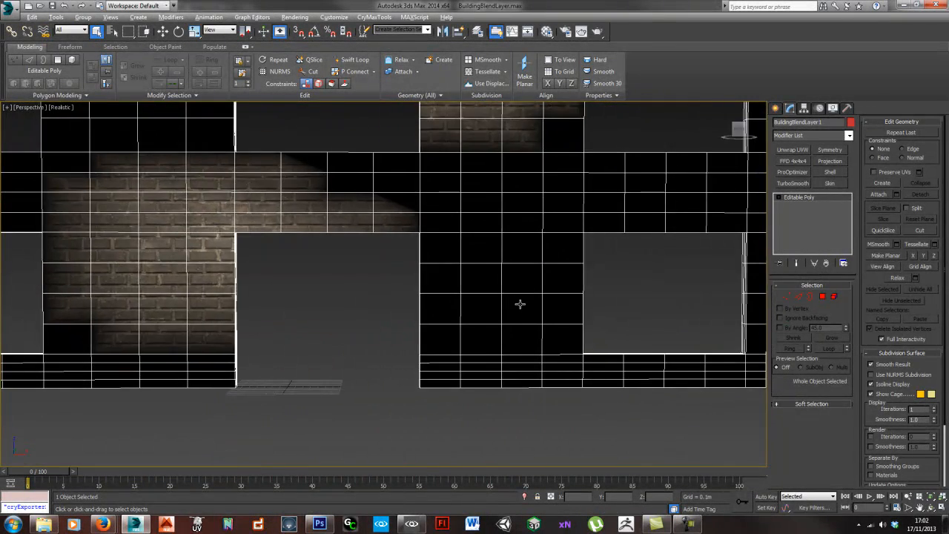
pyautogui.moveTo(452, 288); pyautogui.dragTo(445, 288, button='middle')
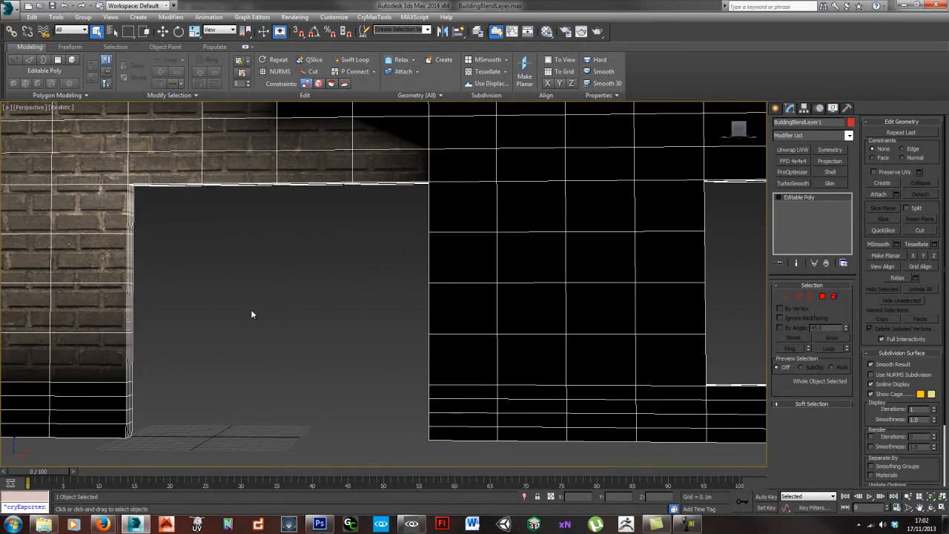
pyautogui.moveTo(201, 317); pyautogui.dragTo(356, 346, button='middle')
pyautogui.keyDown('alt'); pyautogui.moveTo(433, 335); pyautogui.dragTo(362, 291, button='middle'); pyautogui.keyUp('alt')
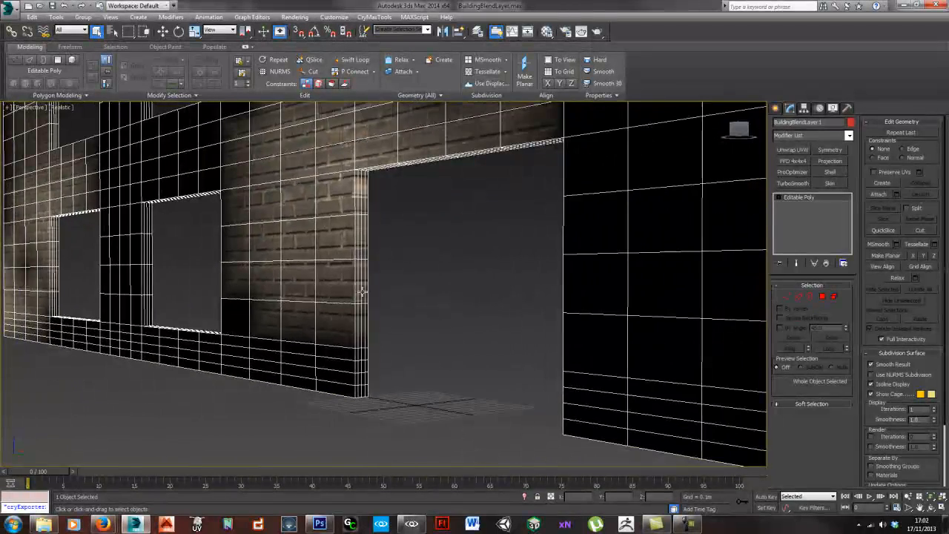
pyautogui.scroll(3, 360, 282)
pyautogui.press('2')
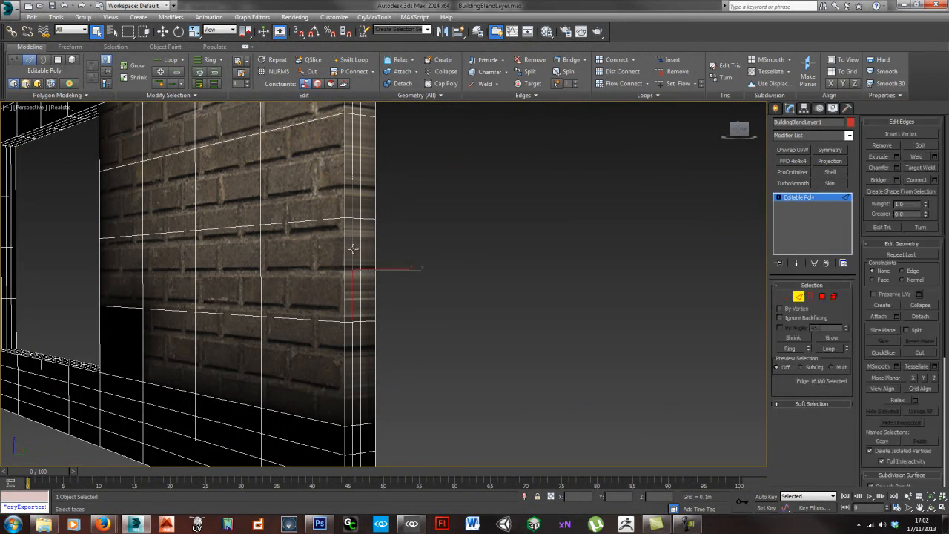
pyautogui.click(362, 258)
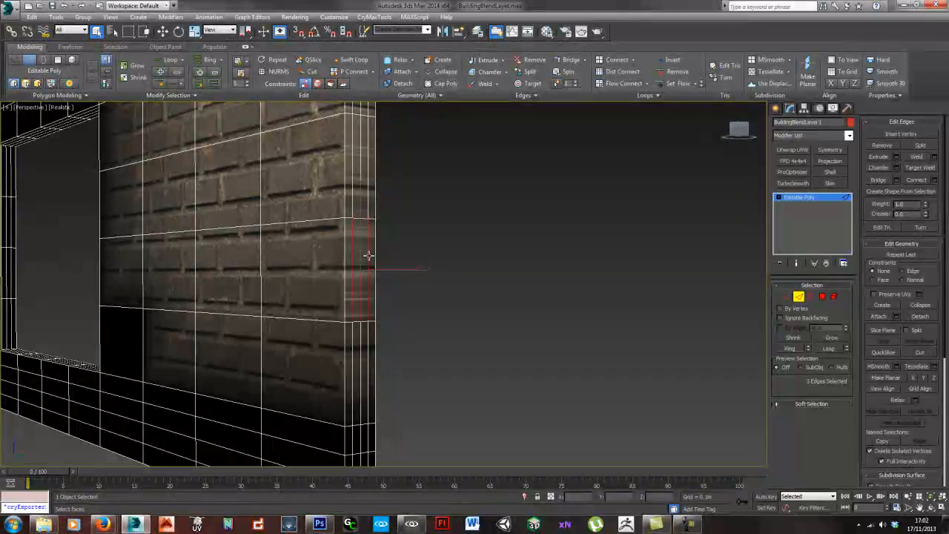
pyautogui.keyDown('alt'); pyautogui.moveTo(345, 292); pyautogui.dragTo(367, 299, button='middle'); pyautogui.keyUp('alt')
# - Try to remove horizontal edge loops along a lower window band and the wall's base, and leave edge editing
pyautogui.scroll(-5, 367, 298)
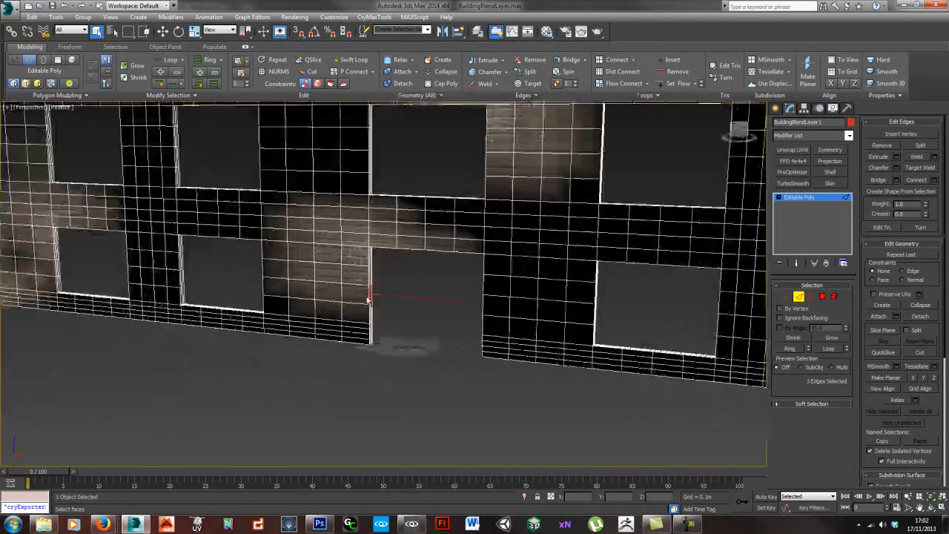
pyautogui.keyDown('alt'); pyautogui.moveTo(318, 254); pyautogui.dragTo(321, 262, button='middle'); pyautogui.keyUp('alt')
pyautogui.moveTo(321, 263); pyautogui.dragTo(377, 254, button='middle')
pyautogui.scroll(-3, 381, 306)
pyautogui.doubleClick(360, 241)
pyautogui.keyDown('ctrl'); pyautogui.doubleClick(360, 226); pyautogui.keyUp('ctrl')
pyautogui.keyDown('ctrl'); pyautogui.doubleClick(372, 395); pyautogui.keyUp('ctrl')
pyautogui.keyDown('ctrl'); pyautogui.doubleClick(373, 403); pyautogui.keyUp('ctrl')
pyautogui.hotkey('ctrl', 'BackSpace')
pyautogui.moveTo(462, 265); pyautogui.dragTo(446, 325, button='middle')
pyautogui.scroll(-6, 328, 338)
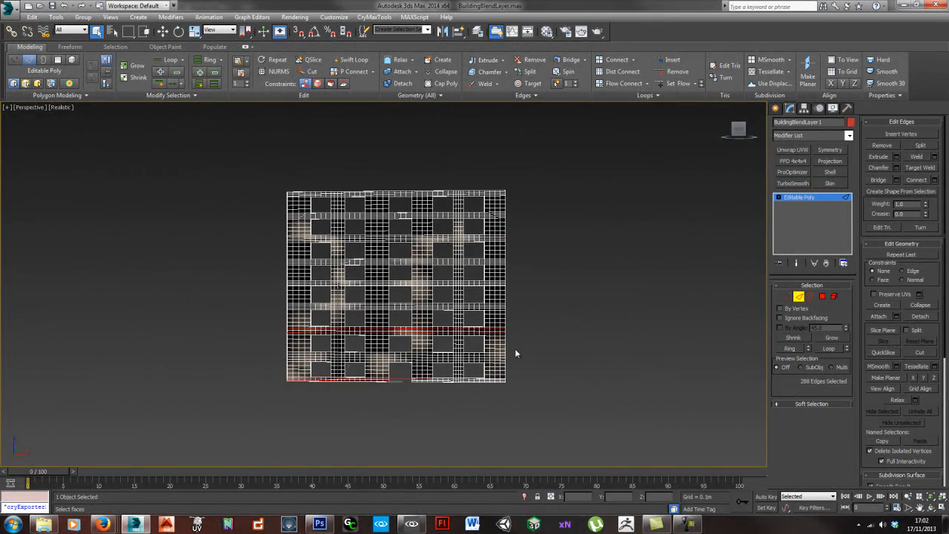
pyautogui.click(565, 342)
pyautogui.click(799, 297)
# - Add a VertexPaint modifier to the tessellated wall and set its channel to Vertex Alpha
pyautogui.scroll(4, 514, 292)
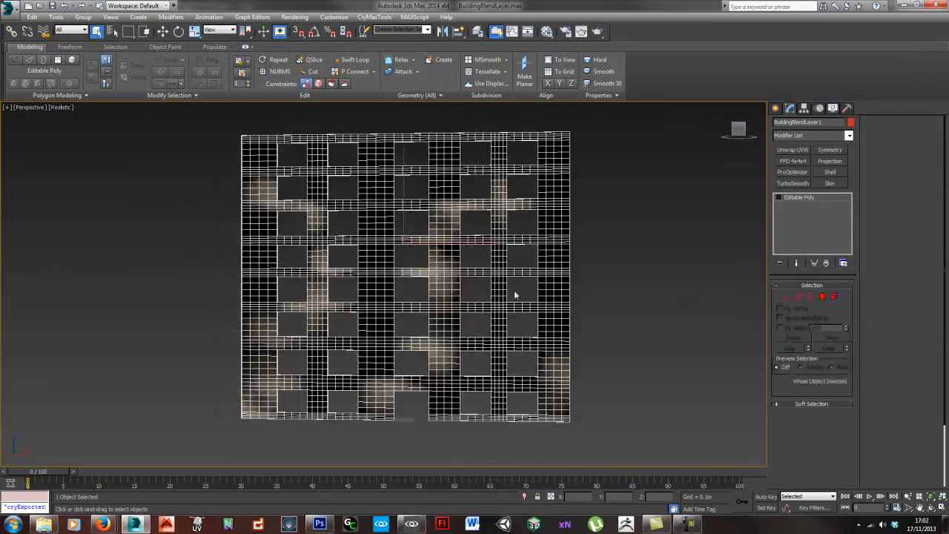
pyautogui.click(809, 137)
pyautogui.press('v')
pyautogui.press('v')
pyautogui.press('Return')
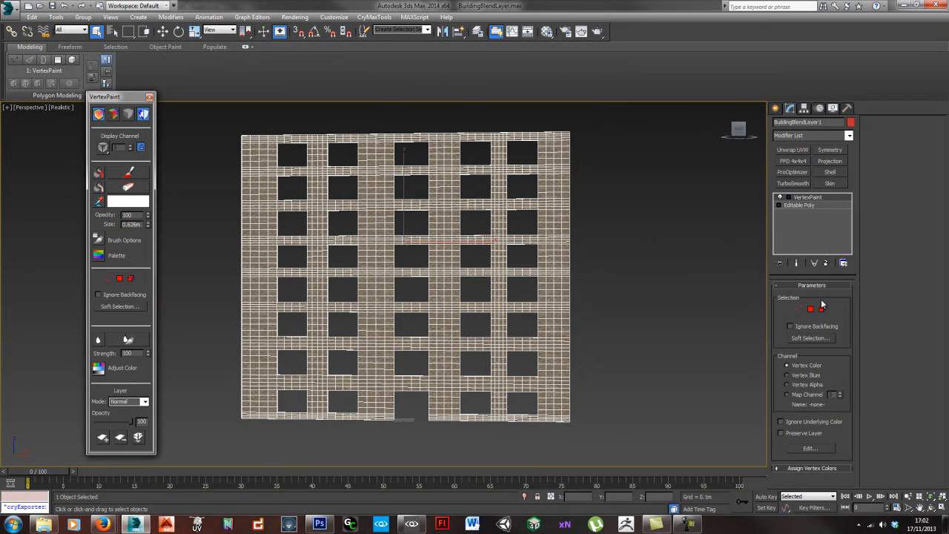
pyautogui.click(787, 384)
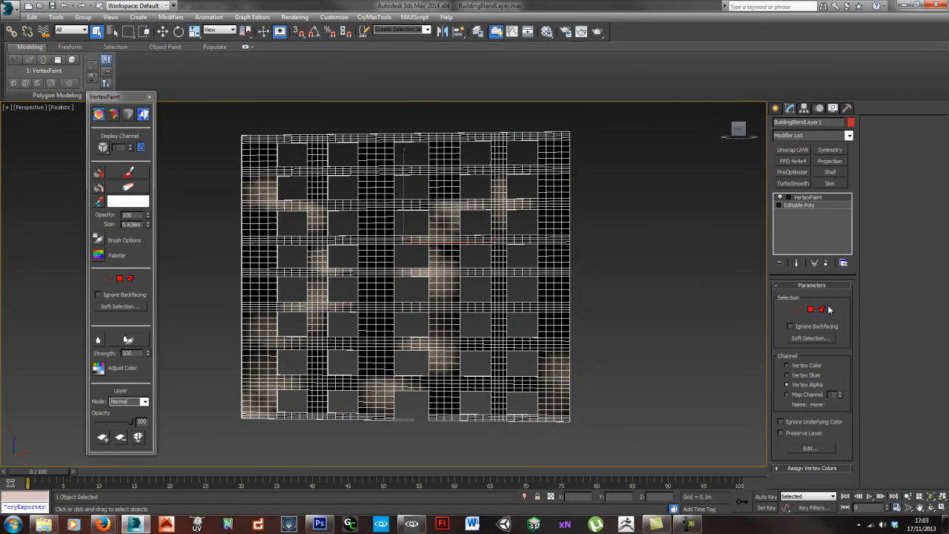
# - Select all of the wall's elements and fill their vertex alpha with black (0, 0, 0)
pyautogui.click(822, 309)
pyautogui.hotkey('ctrl', 'a')
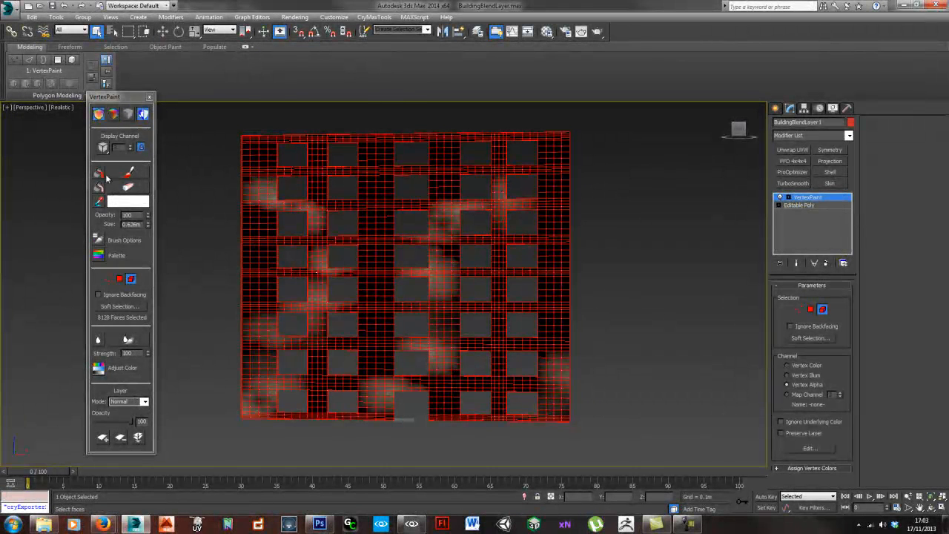
pyautogui.click(119, 205)
pyautogui.moveTo(283, 104); pyautogui.dragTo(281, 64)
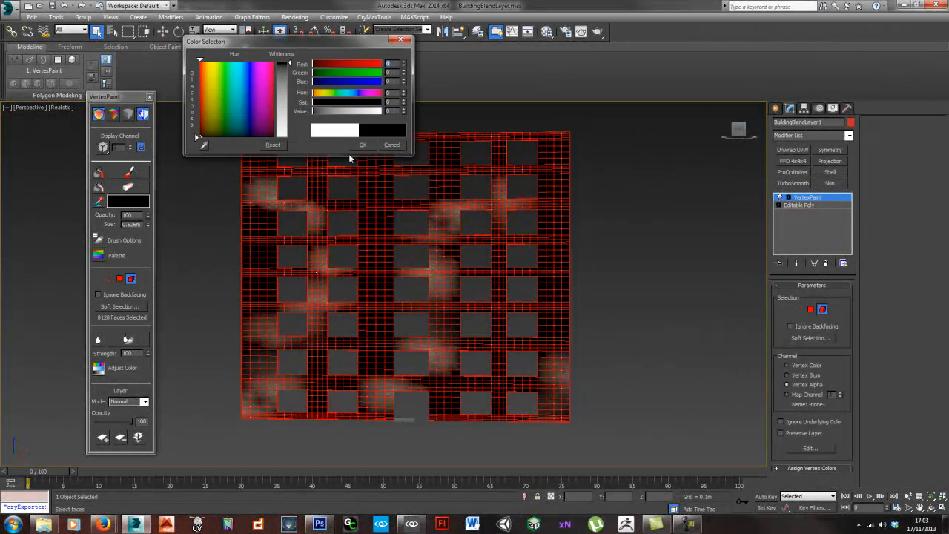
pyautogui.click(358, 145)
pyautogui.click(99, 172)
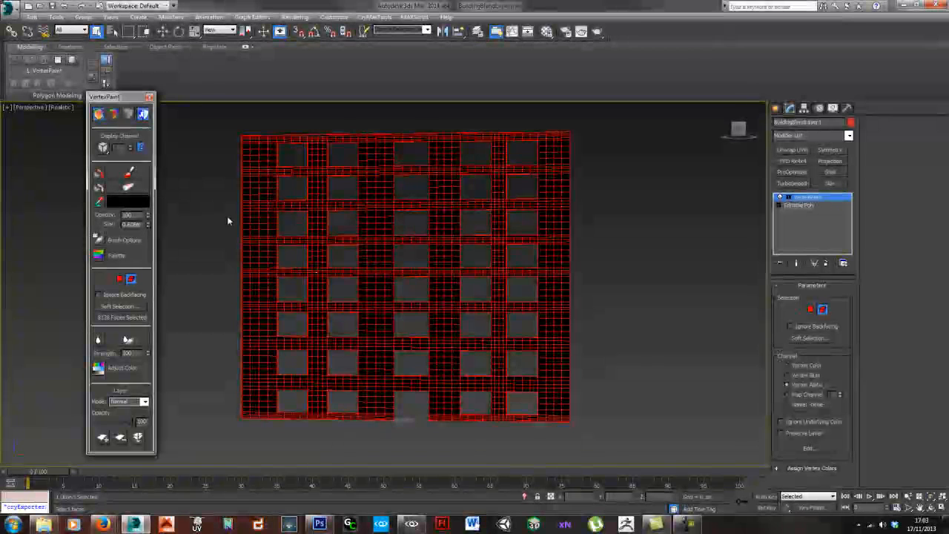
# - Set the paint colour to white (255, 255, 255), activate the paint brush and leave element selection
pyautogui.click(127, 206)
pyautogui.moveTo(285, 111); pyautogui.dragTo(284, 140)
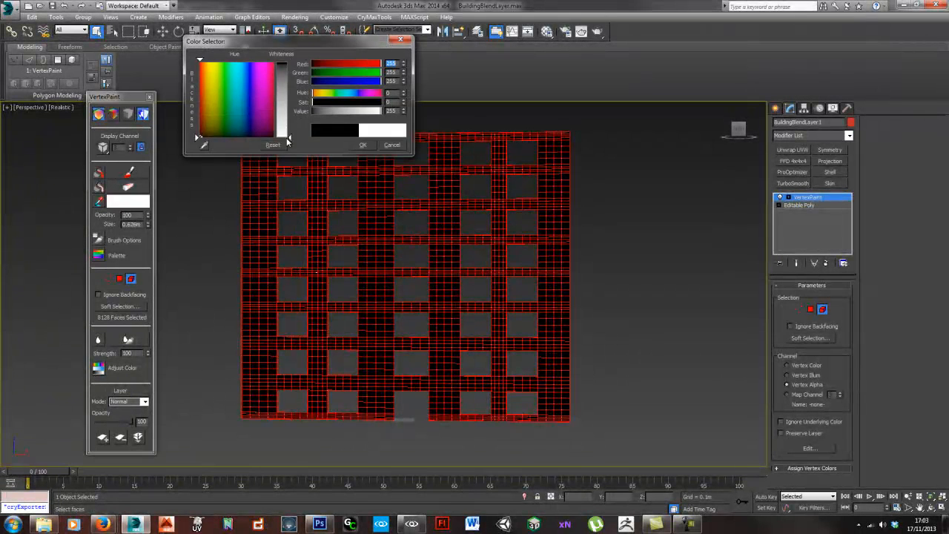
pyautogui.click(361, 145)
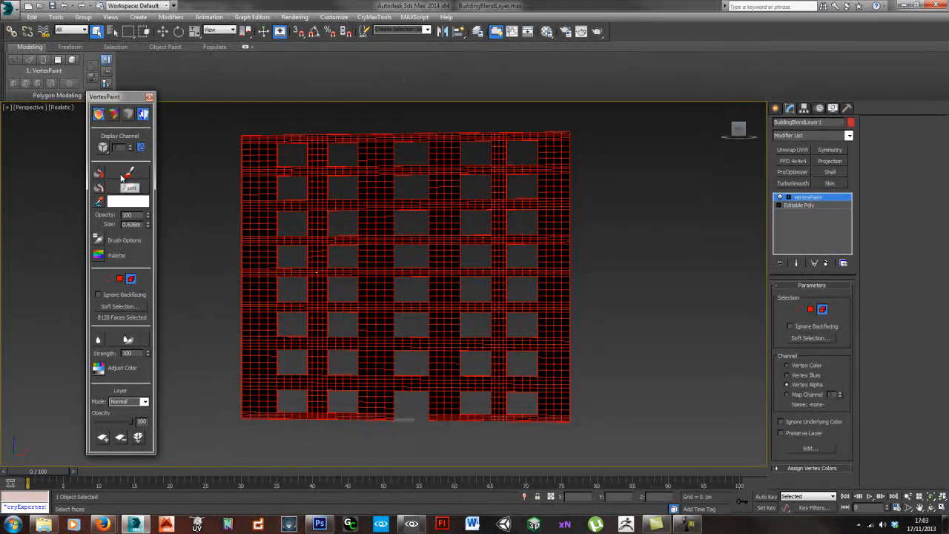
pyautogui.click(123, 177)
pyautogui.click(821, 309)
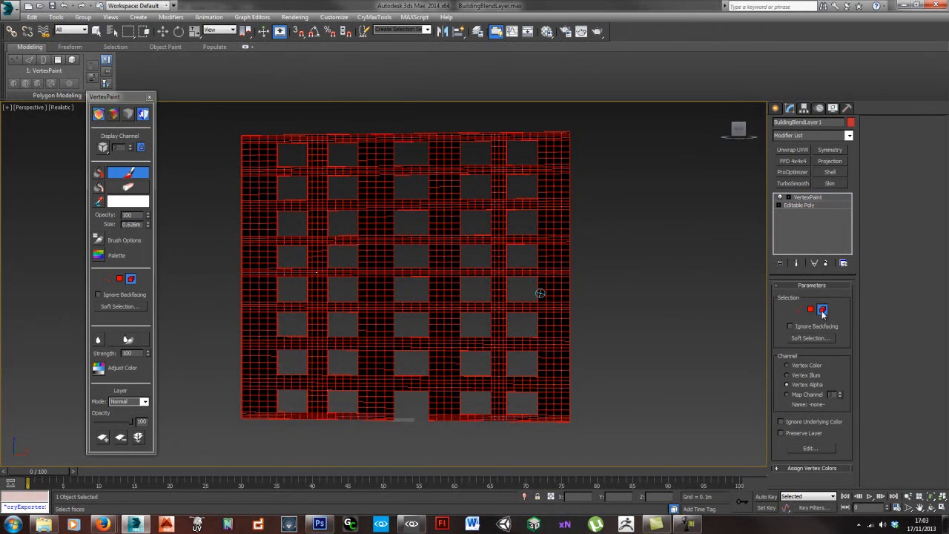
# - Paint branching white vines up the left half of the wall, running between the windows from the lower-left corner
pyautogui.moveTo(393, 365); pyautogui.dragTo(382, 388, button='middle')
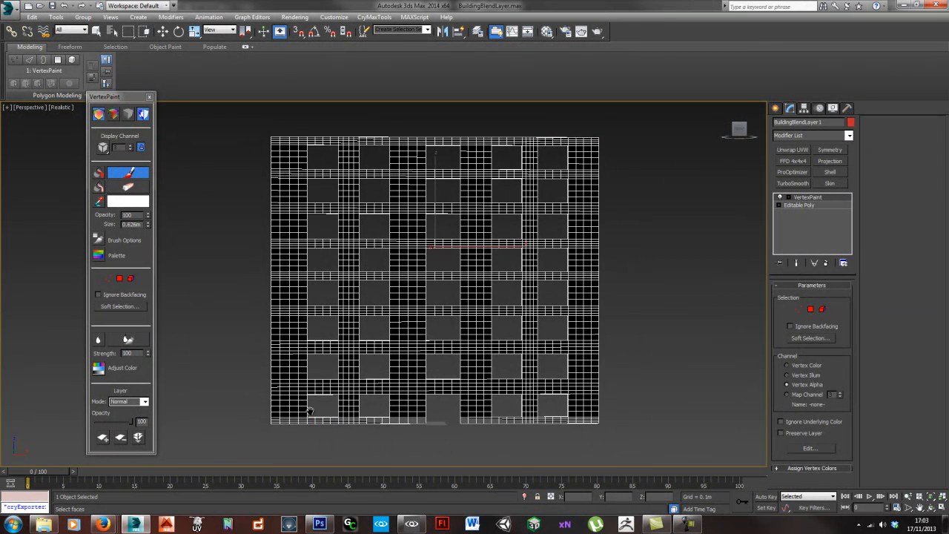
pyautogui.moveTo(310, 409); pyautogui.dragTo(315, 403, button='middle')
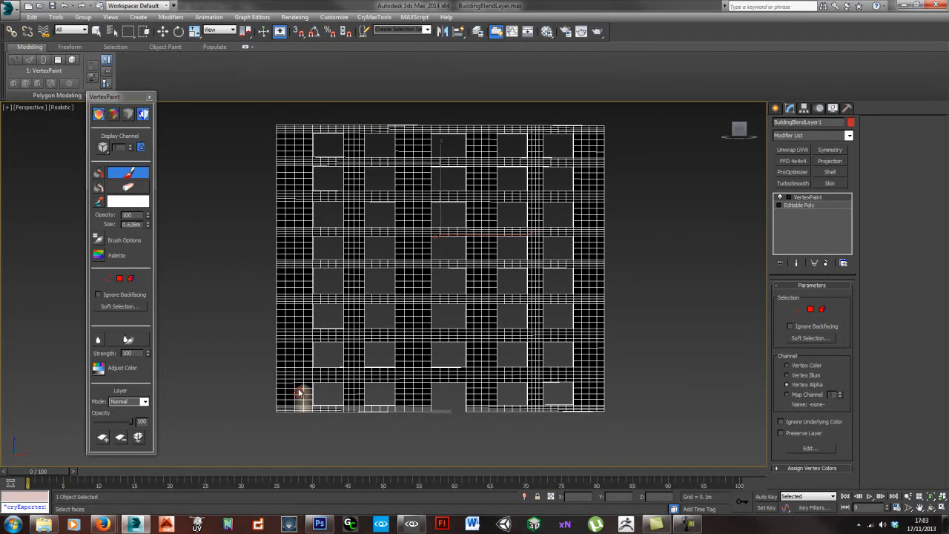
pyautogui.moveTo(297, 387)
pyautogui.mouseDown()
pyautogui.moveTo(293, 339)
pyautogui.moveTo(319, 335)
pyautogui.moveTo(353, 305)
pyautogui.moveTo(303, 303)
pyautogui.moveTo(304, 332)
pyautogui.moveTo(304, 260)
pyautogui.moveTo(301, 280)
pyautogui.mouseUp()
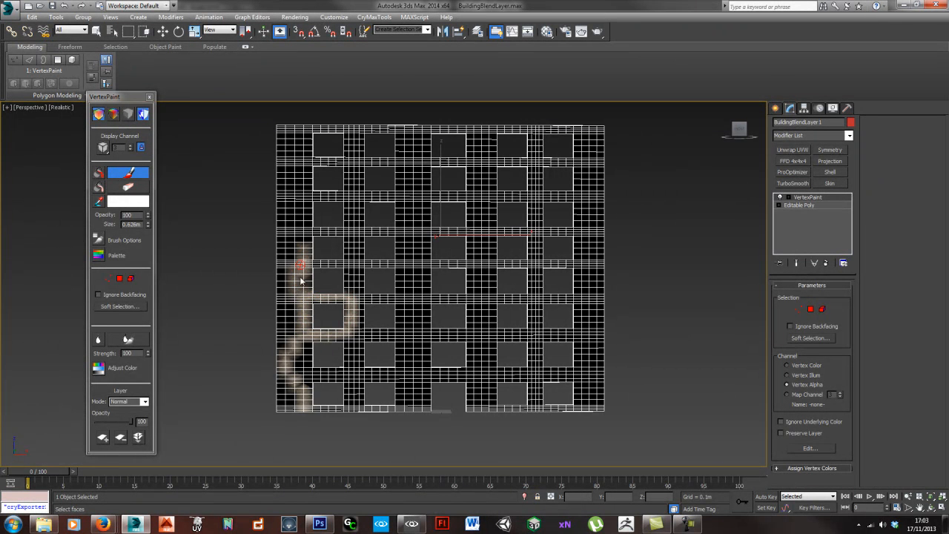
pyautogui.moveTo(301, 237)
pyautogui.mouseDown()
pyautogui.moveTo(349, 224)
pyautogui.moveTo(361, 197)
pyautogui.moveTo(403, 187)
pyautogui.moveTo(412, 170)
pyautogui.moveTo(399, 213)
pyautogui.moveTo(357, 236)
pyautogui.moveTo(356, 291)
pyautogui.mouseUp()
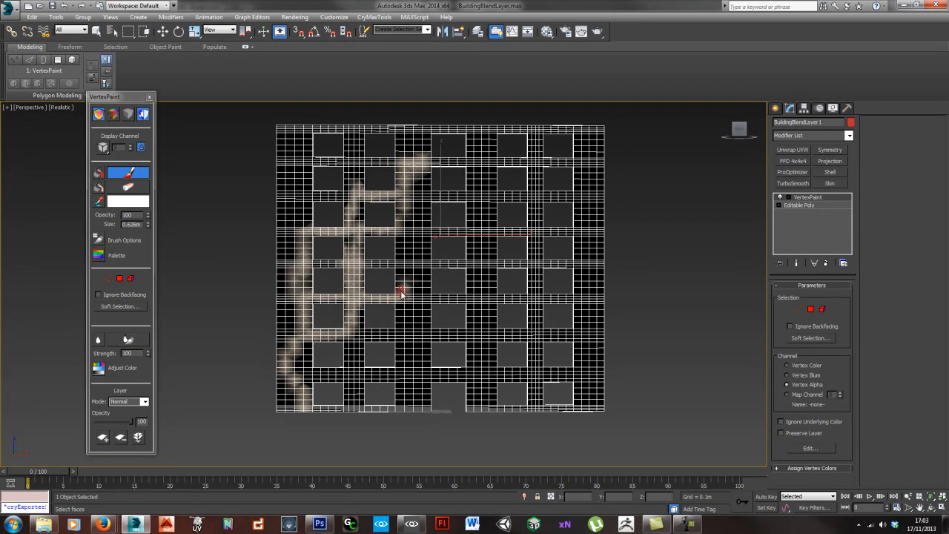
pyautogui.moveTo(316, 386); pyautogui.dragTo(349, 360)
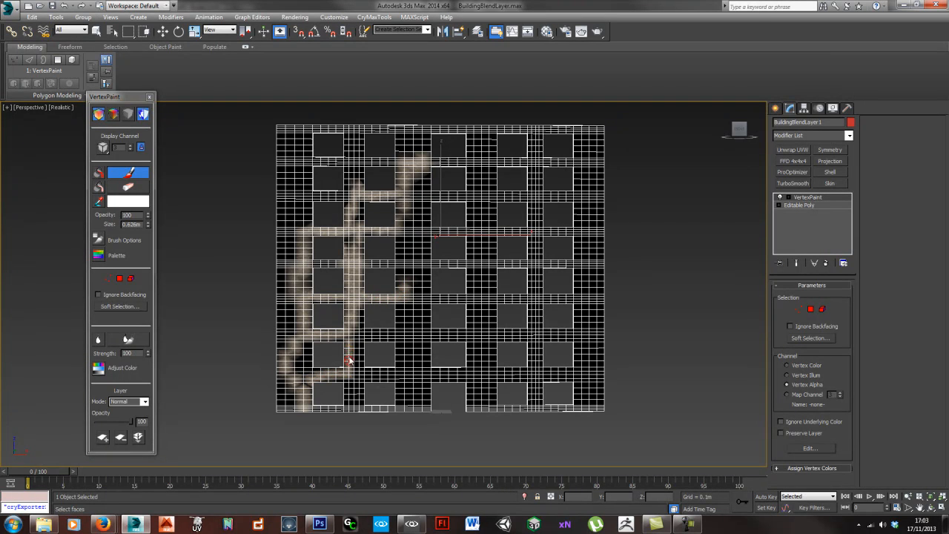
# - Paint branching white vines up the right half of the wall from the lower-right corner and beside the doorway
pyautogui.moveTo(591, 409)
pyautogui.mouseDown()
pyautogui.moveTo(584, 387)
pyautogui.moveTo(488, 319)
pyautogui.mouseUp()
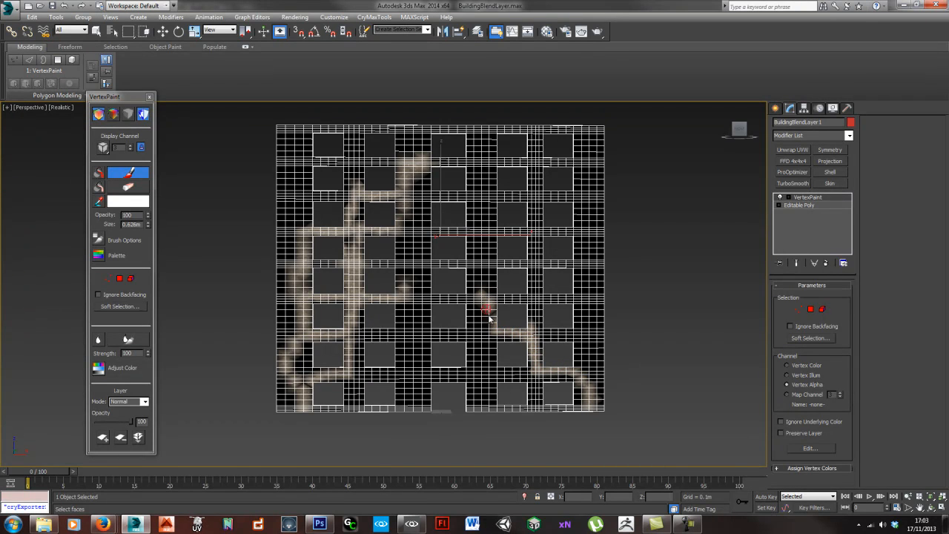
pyautogui.moveTo(586, 391); pyautogui.dragTo(581, 252)
pyautogui.moveTo(549, 301)
pyautogui.mouseDown()
pyautogui.moveTo(529, 286)
pyautogui.moveTo(535, 266)
pyautogui.moveTo(533, 330)
pyautogui.mouseUp()
pyautogui.moveTo(491, 267)
pyautogui.mouseDown()
pyautogui.moveTo(482, 275)
pyautogui.moveTo(475, 233)
pyautogui.moveTo(485, 315)
pyautogui.mouseUp()
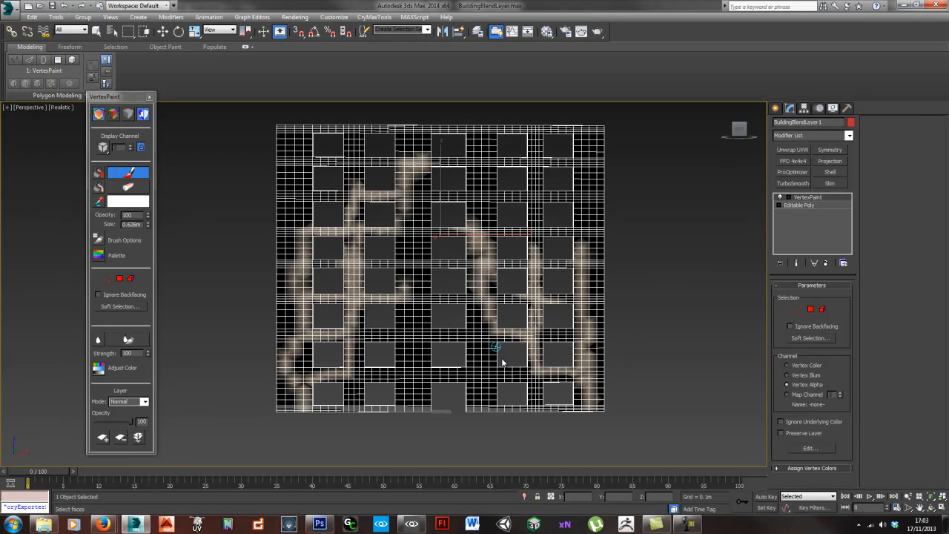
pyautogui.moveTo(489, 374)
pyautogui.mouseDown()
pyautogui.moveTo(474, 388)
pyautogui.moveTo(482, 318)
pyautogui.moveTo(476, 391)
pyautogui.mouseUp()
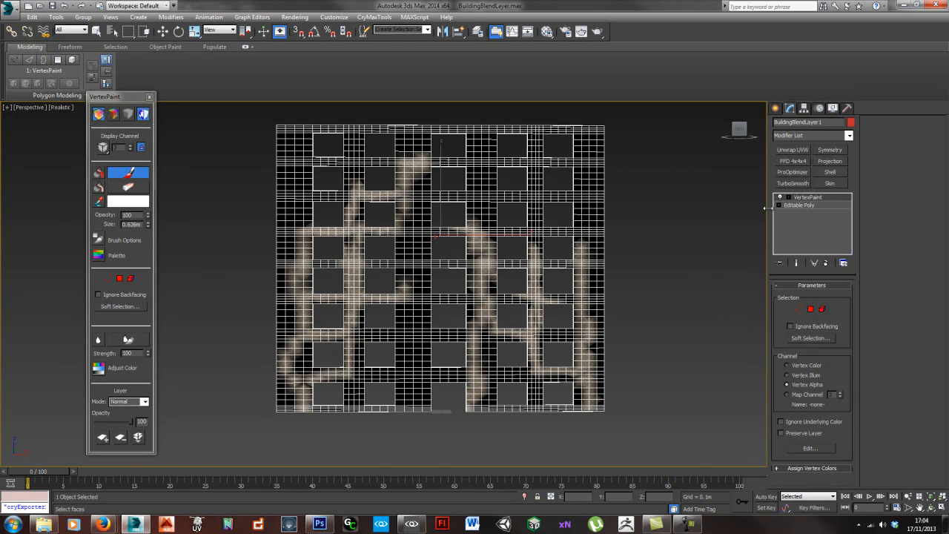
# - Export the repainted wall over BuildingBlendLayer.cgf and inspect the ivy blend up close in CryENGINE Sandbox
pyautogui.click(847, 108)
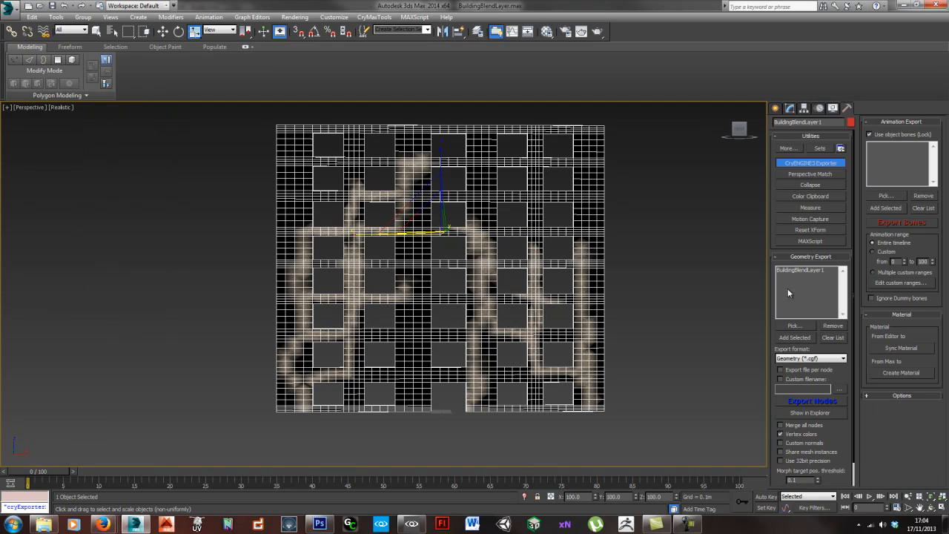
pyautogui.click(812, 401)
pyautogui.click(496, 315)
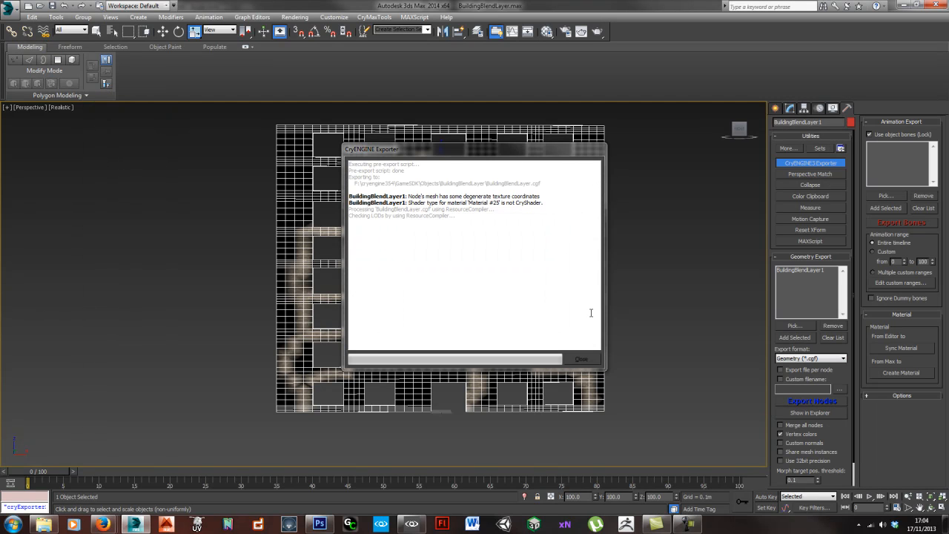
pyautogui.click(581, 358)
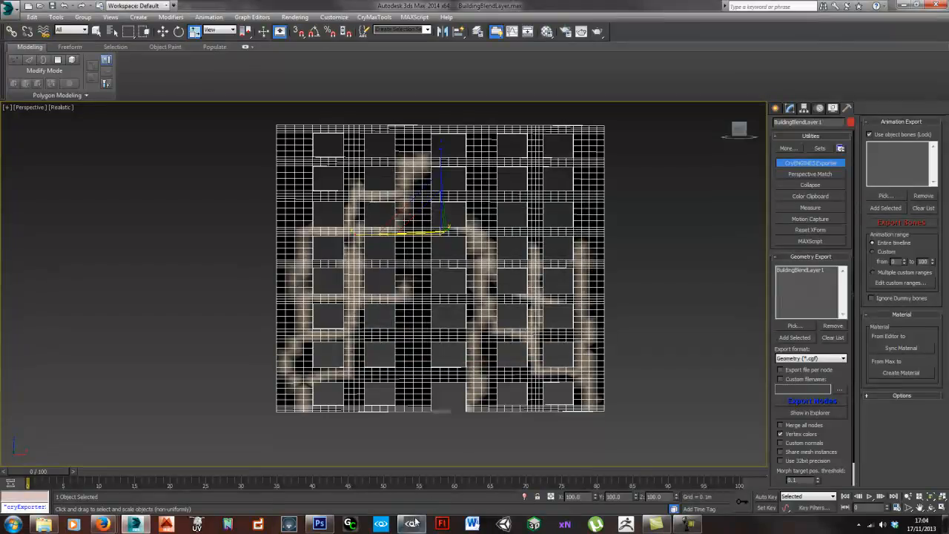
pyautogui.click(412, 523)
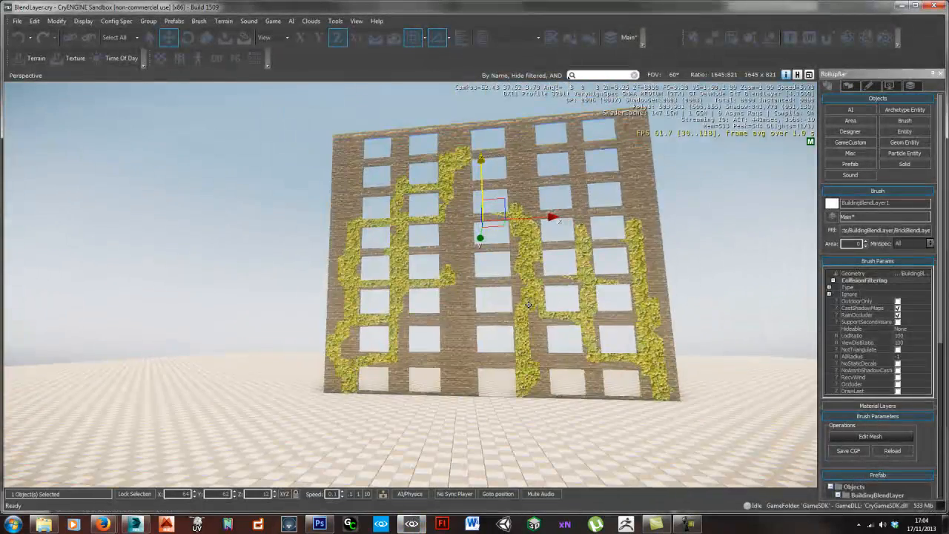
pyautogui.scroll(5, 528, 304)
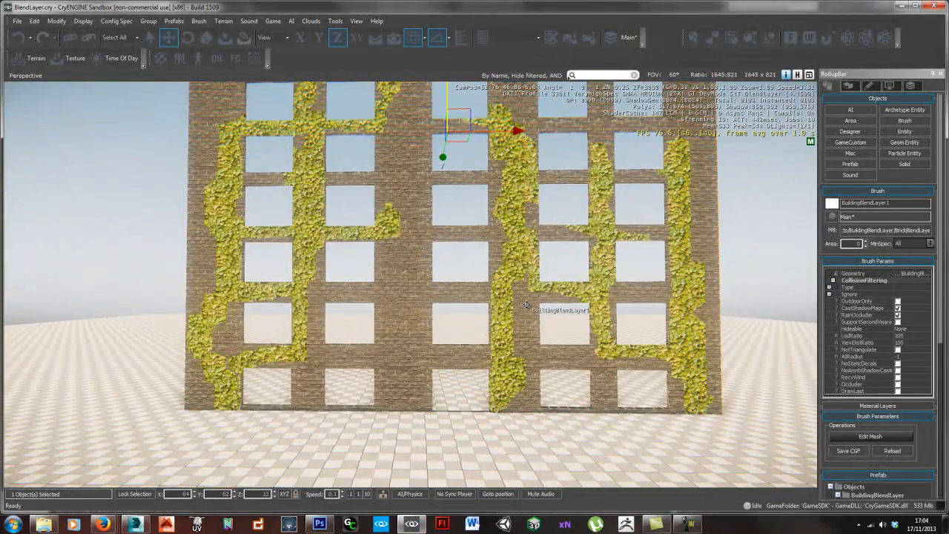
pyautogui.moveTo(455, 350); pyautogui.dragTo(455, 348, button='right')
pyautogui.scroll(5, 461, 347)
pyautogui.scroll(3, 457, 347)
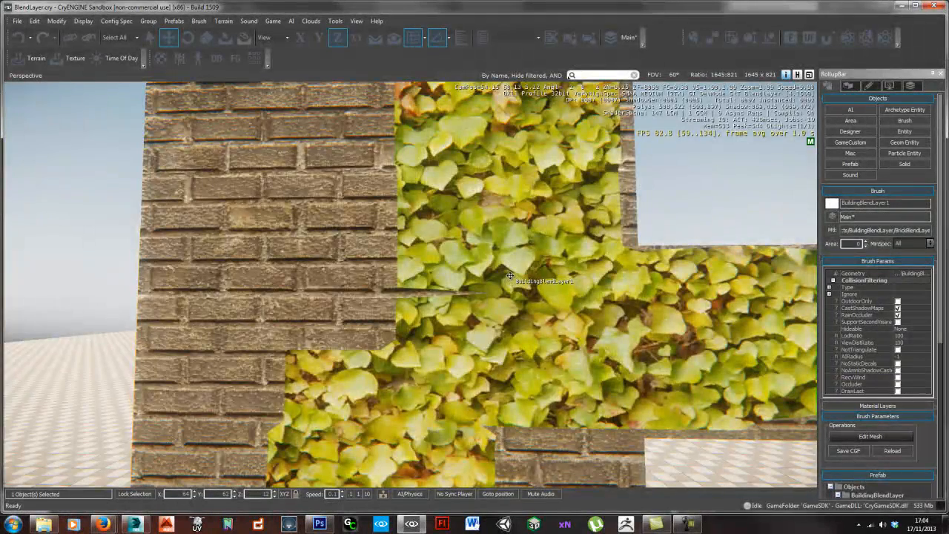
# - Bring up the material of the wall's left windows, BrickBlendLayerMat, in the Material Editor by picking it from the model
pyautogui.scroll(-6, 509, 276)
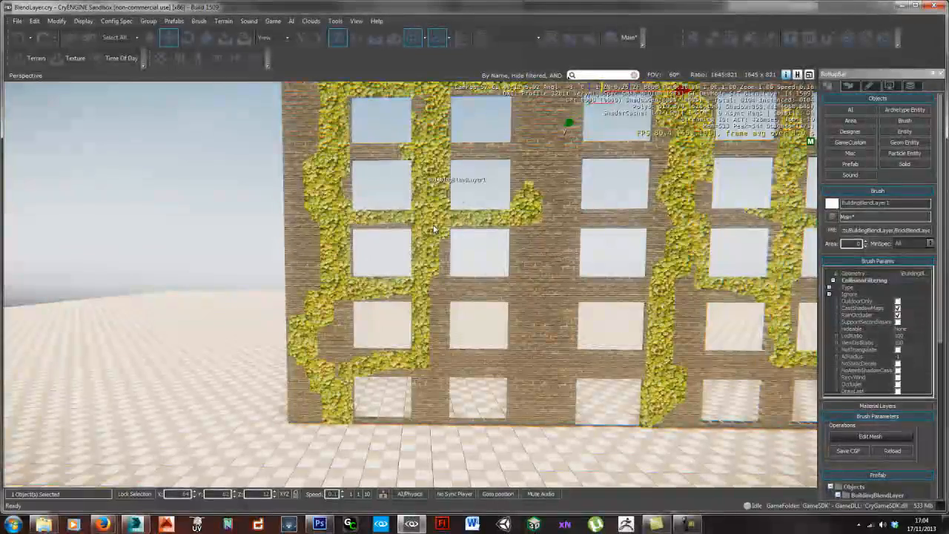
pyautogui.scroll(2, 447, 272)
pyautogui.scroll(6, 447, 275)
pyautogui.scroll(-2, 449, 272)
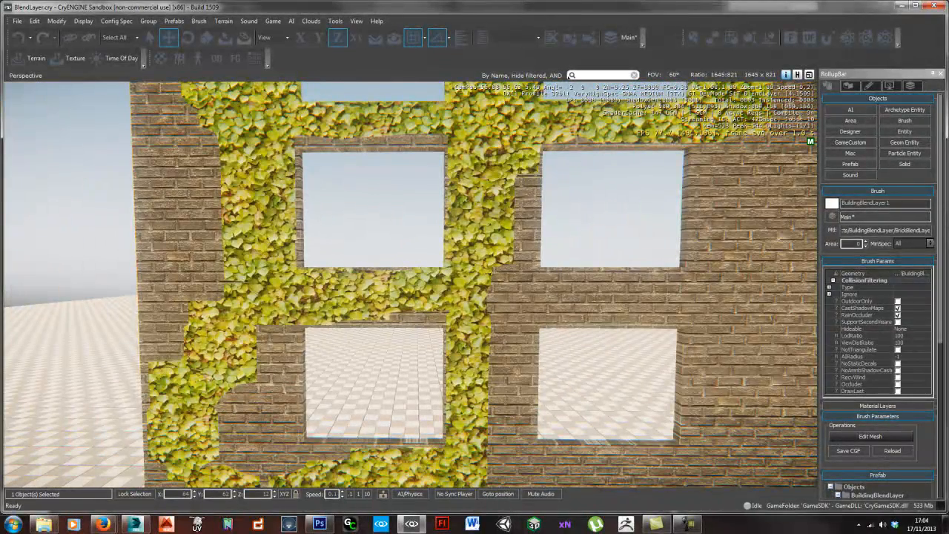
pyautogui.moveTo(473, 248); pyautogui.dragTo(470, 249, button='right')
pyautogui.press('m')
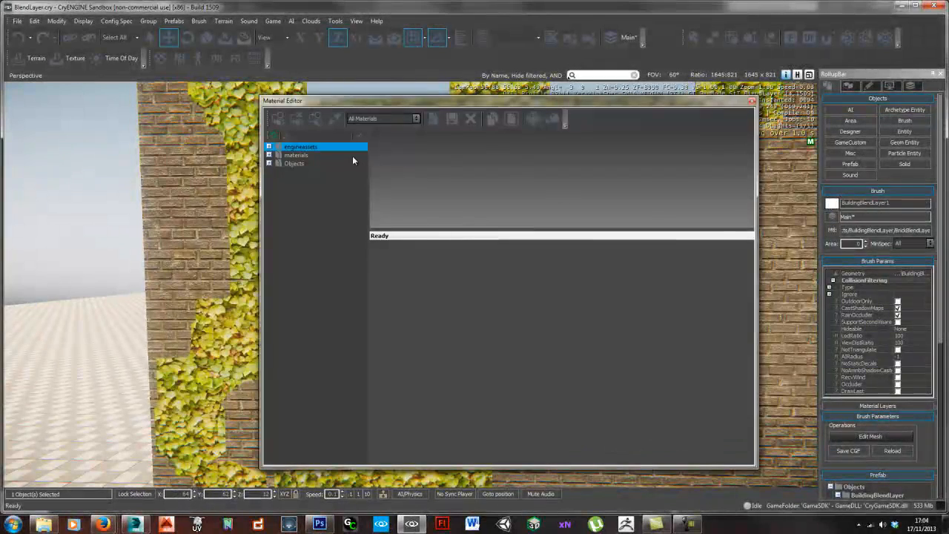
pyautogui.click(491, 119)
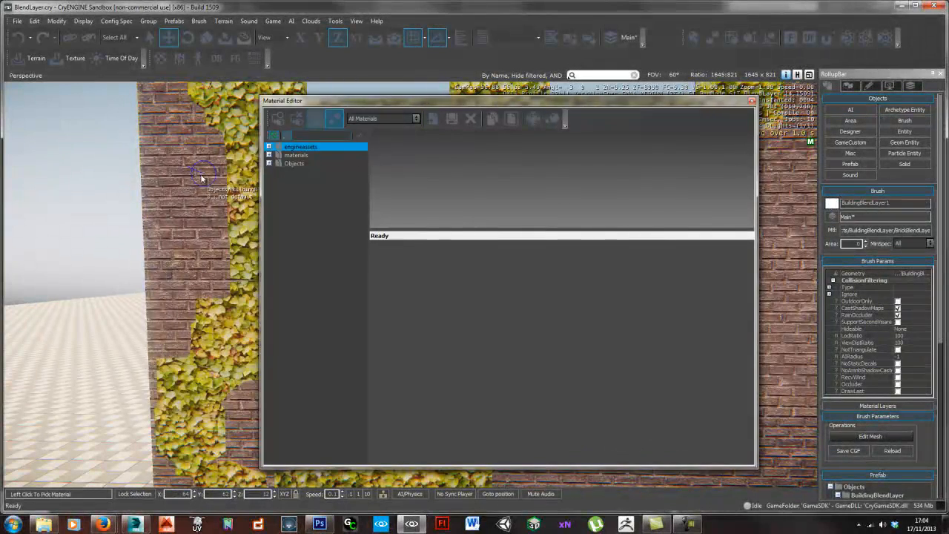
# - Raise Blend Layer 2 Tiling to about 1.8 in the shader parameters and move the Material Editor out of the viewport
pyautogui.scroll(-3, 689, 348)
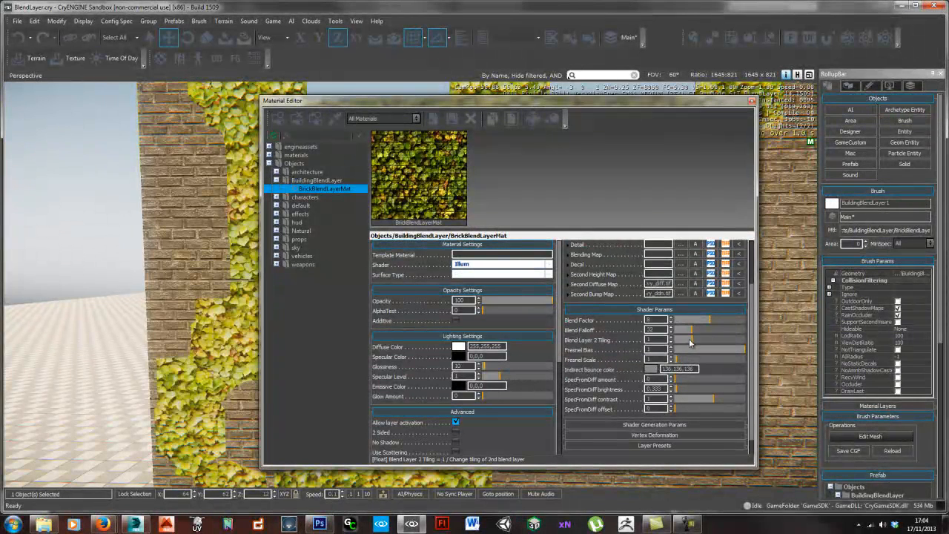
pyautogui.moveTo(694, 340); pyautogui.dragTo(703, 340)
pyautogui.moveTo(515, 106); pyautogui.dragTo(719, 113)
pyautogui.moveTo(908, 347); pyautogui.dragTo(908, 348)
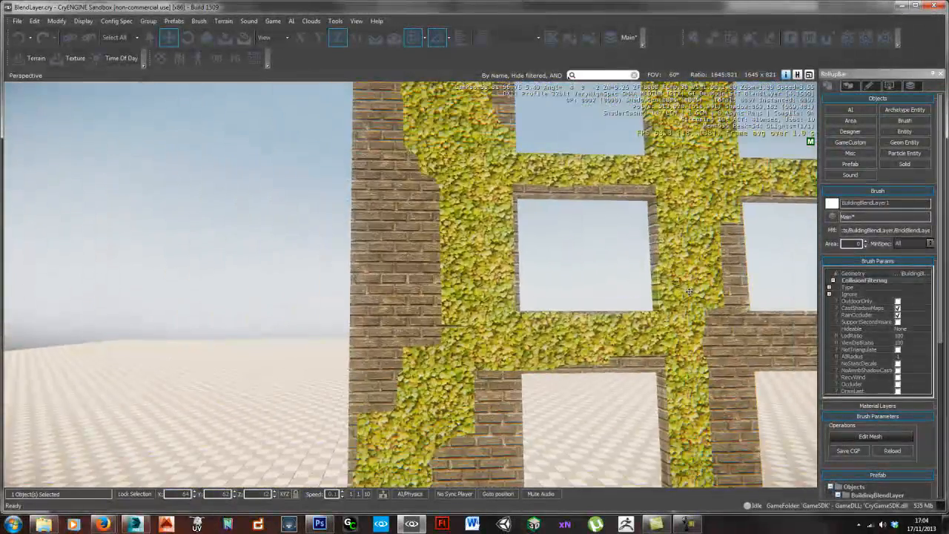
# - Examine the ivy's tiling and the edges between ivy and brick across the wall, from a distance and up close
pyautogui.press('s')
pyautogui.moveTo(688, 296); pyautogui.dragTo(671, 324, button='right')
pyautogui.press('d')
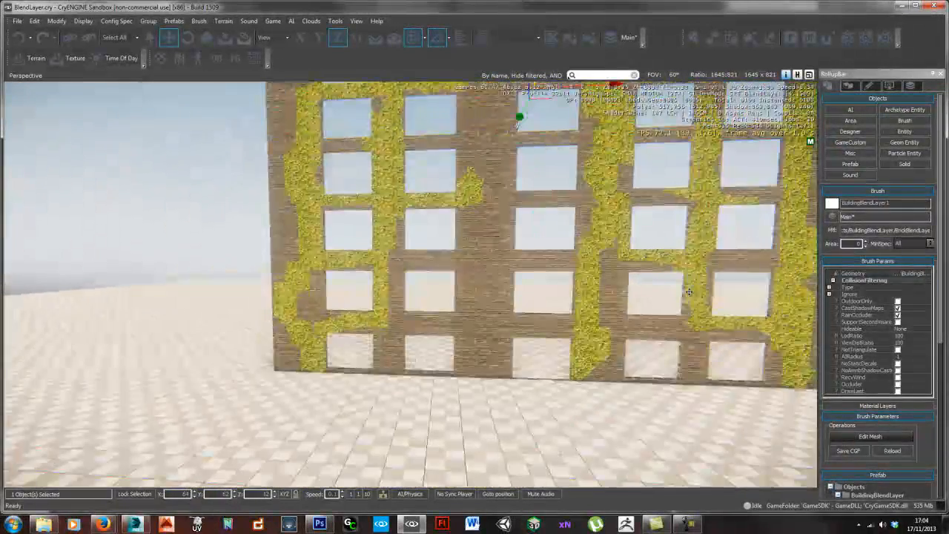
pyautogui.press('d')
pyautogui.press('w')
pyautogui.press('d')
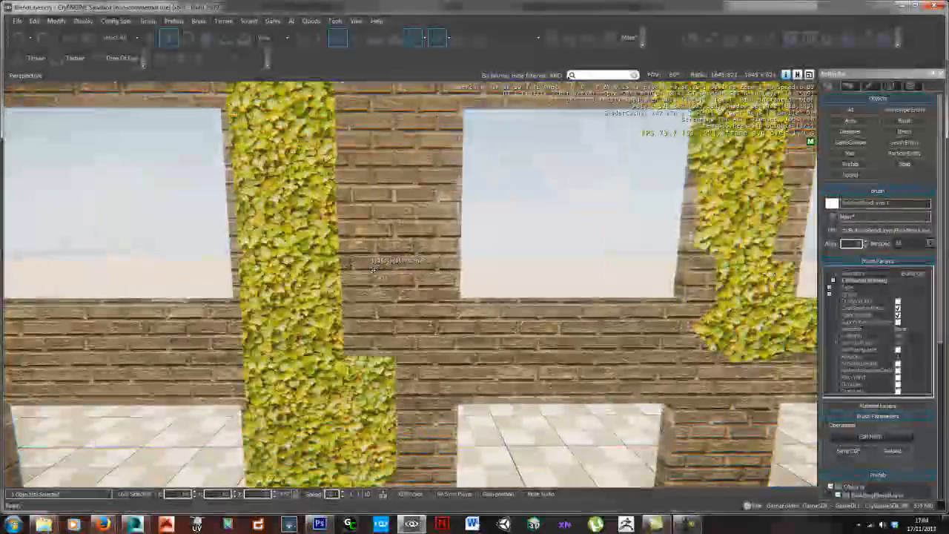
pyautogui.moveTo(328, 178); pyautogui.dragTo(339, 194, button='right')
pyautogui.press('s')
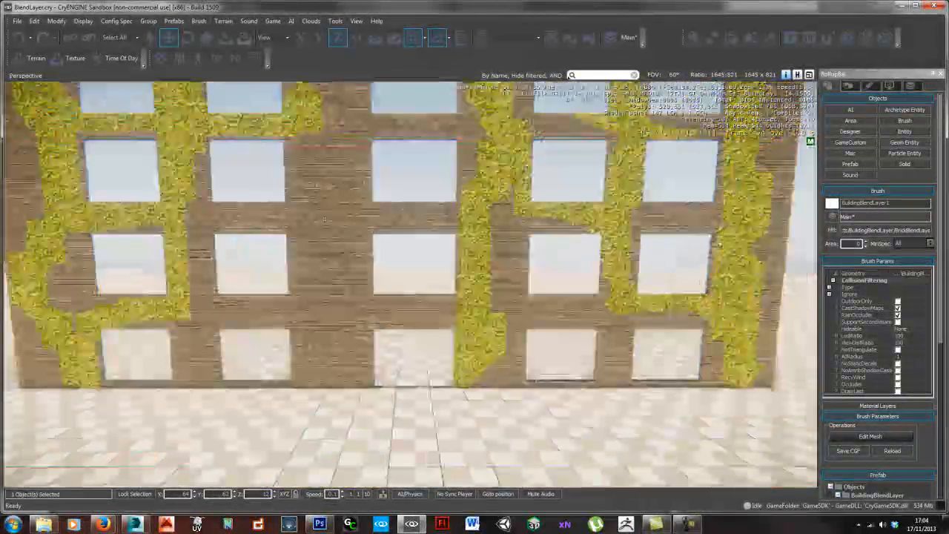
pyautogui.moveTo(451, 258); pyautogui.dragTo(341, 291, button='right')
pyautogui.press('w')
pyautogui.press('a')
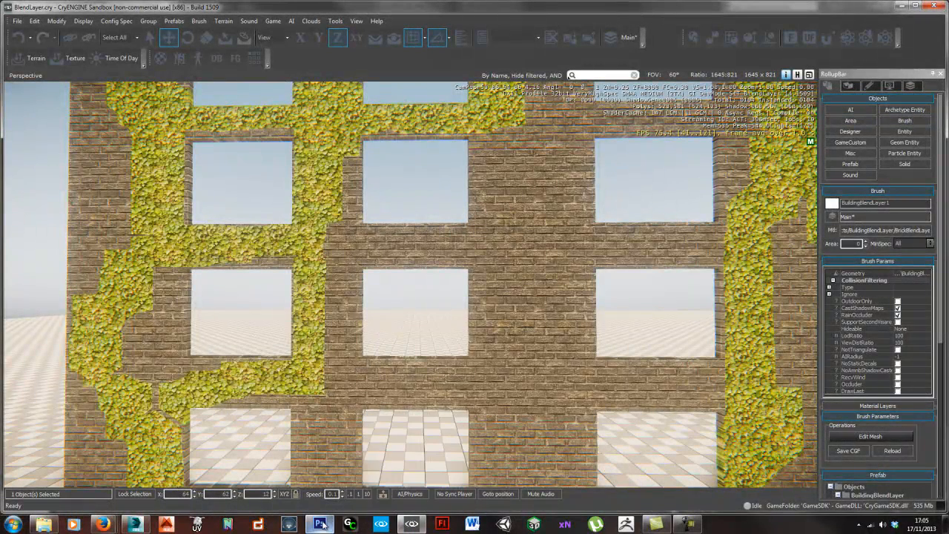
# - Switch to Photoshop, where the brick and ivy textures are open
pyautogui.moveTo(320, 525)
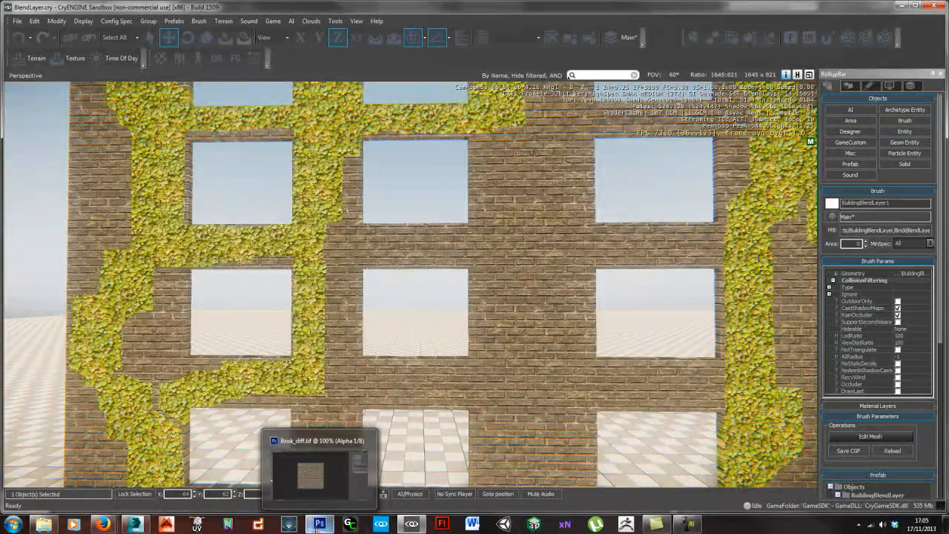
pyautogui.click(318, 468)
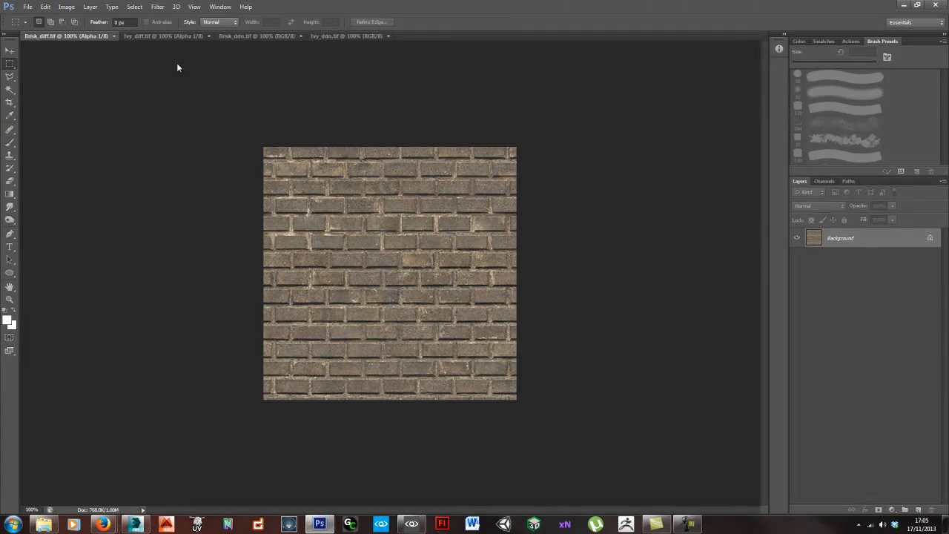
pyautogui.click(27, 6)
pyautogui.click(33, 24)
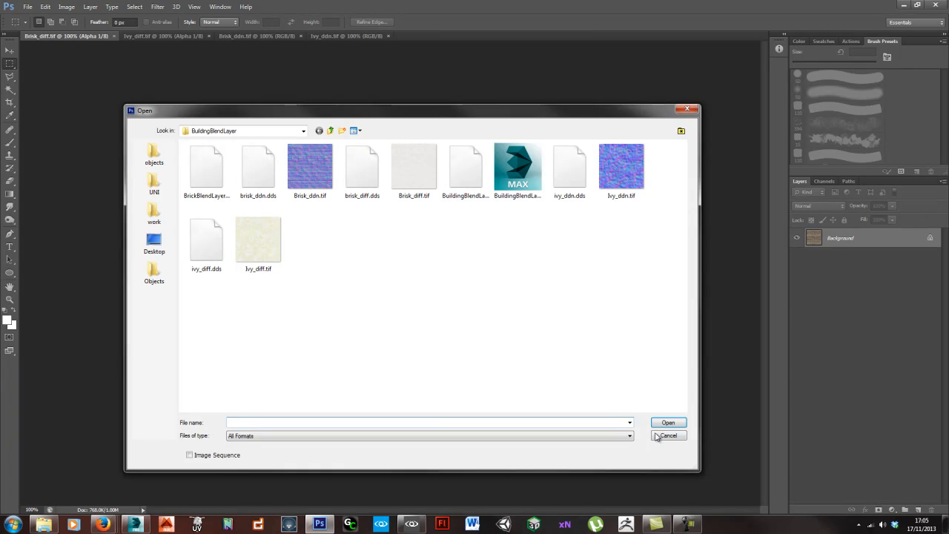
pyautogui.press('Escape')
# - Create a new RGB document 2000 pixels wide and 2000 pixels high
pyautogui.click(27, 7)
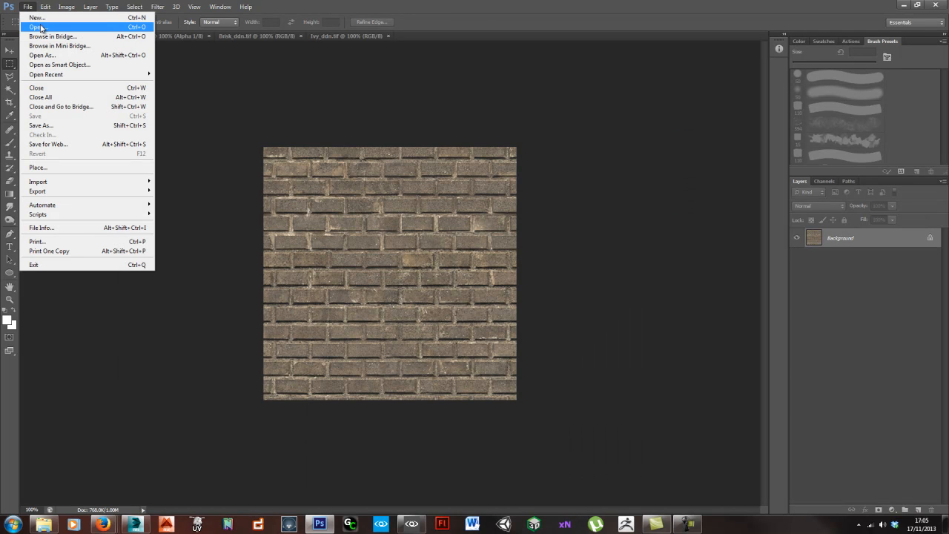
pyautogui.click(40, 19)
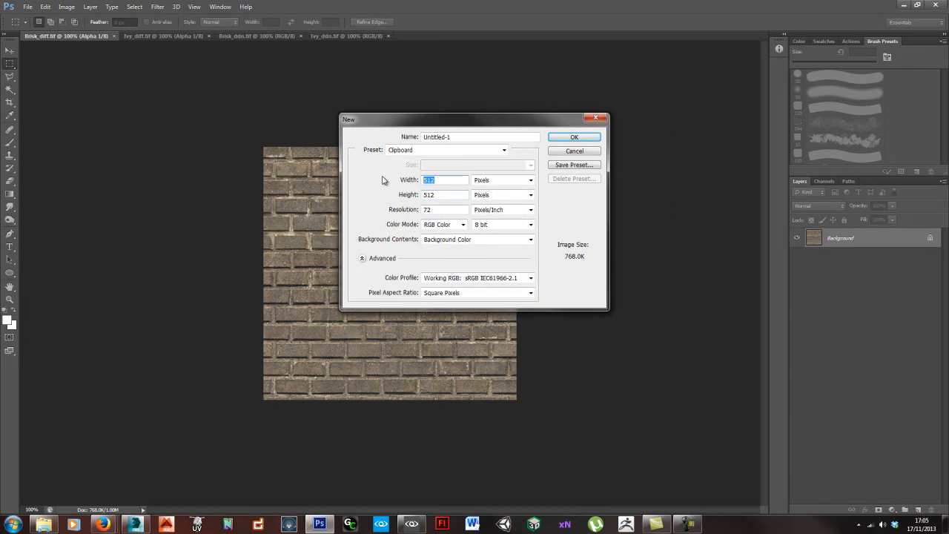
pyautogui.write('2000')
pyautogui.press('Tab')
pyautogui.press('Tab')
pyautogui.write('2')
pyautogui.press('Return')
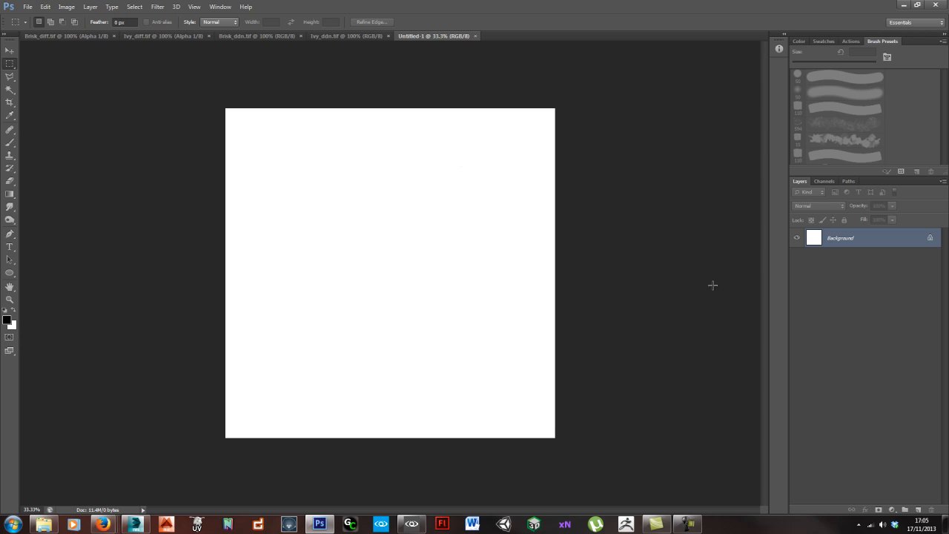
# - Fill the blank canvas with black using the Paint Bucket
pyautogui.click(157, 7)
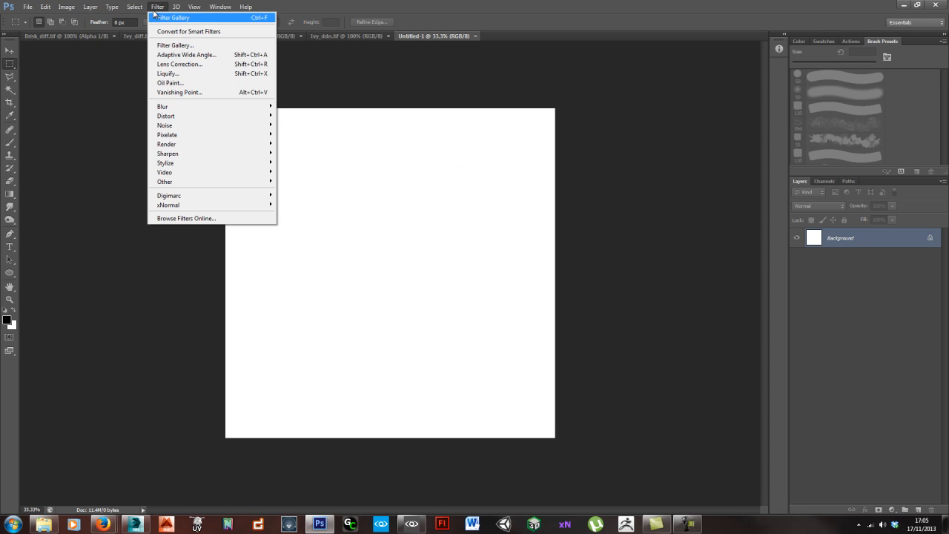
pyautogui.click(638, 251)
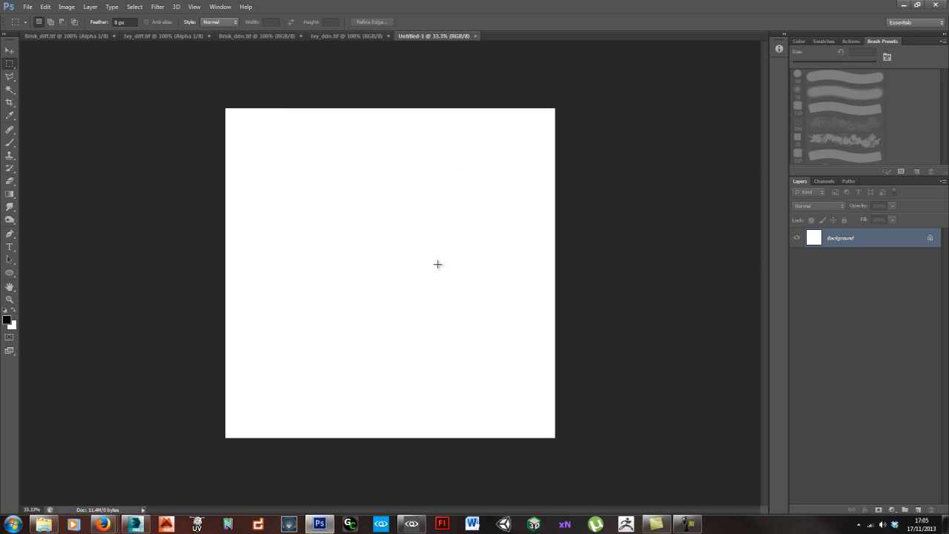
pyautogui.press('g')
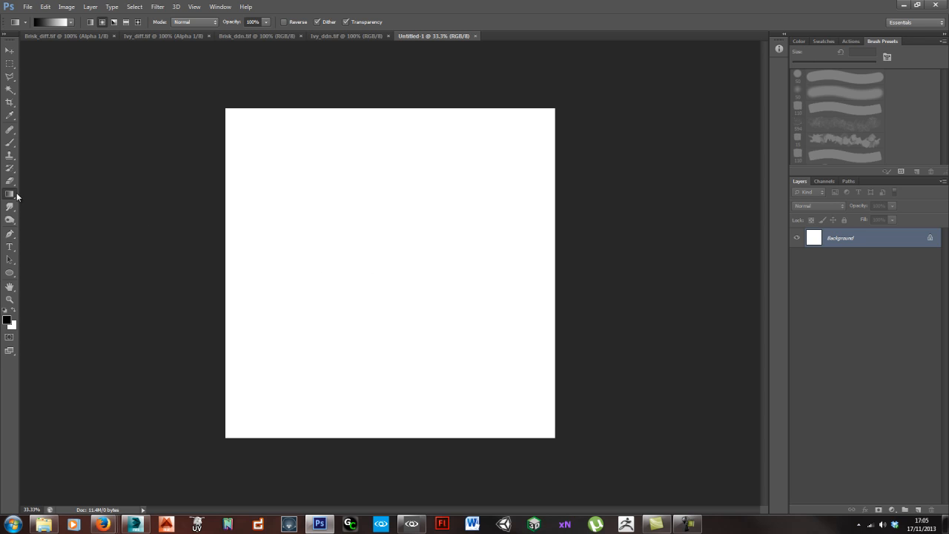
pyautogui.hotkey('shift', 'g')
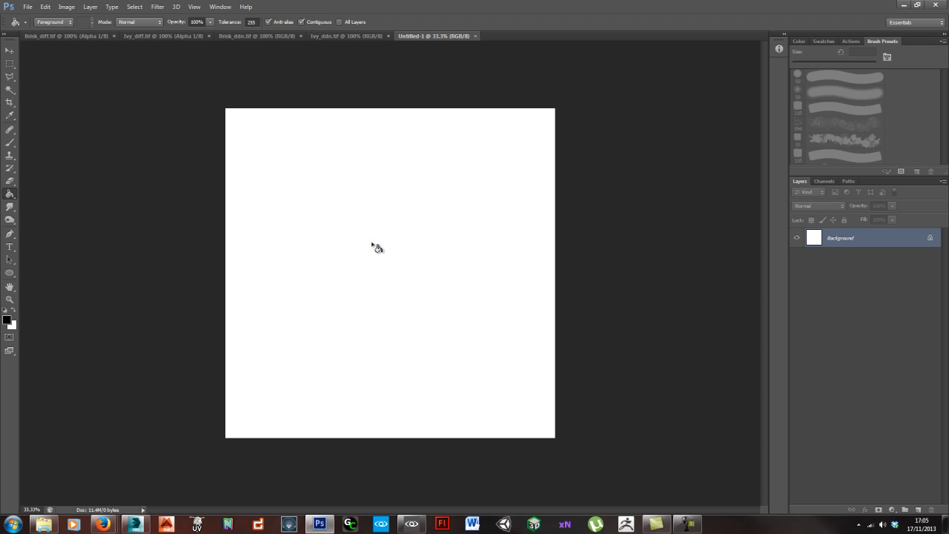
pyautogui.click(374, 247)
# - Render the Clouds filter over the black background layer
pyautogui.click(152, 10)
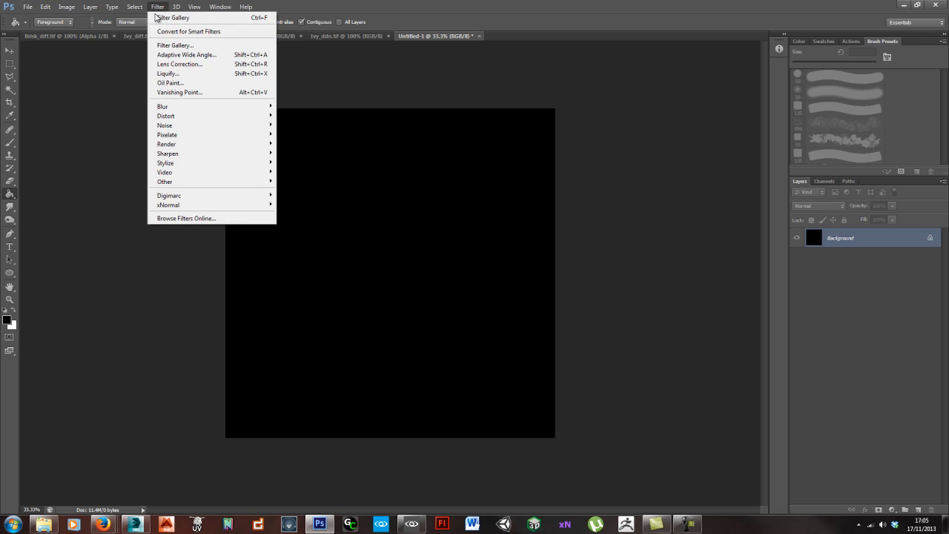
pyautogui.moveTo(211, 144)
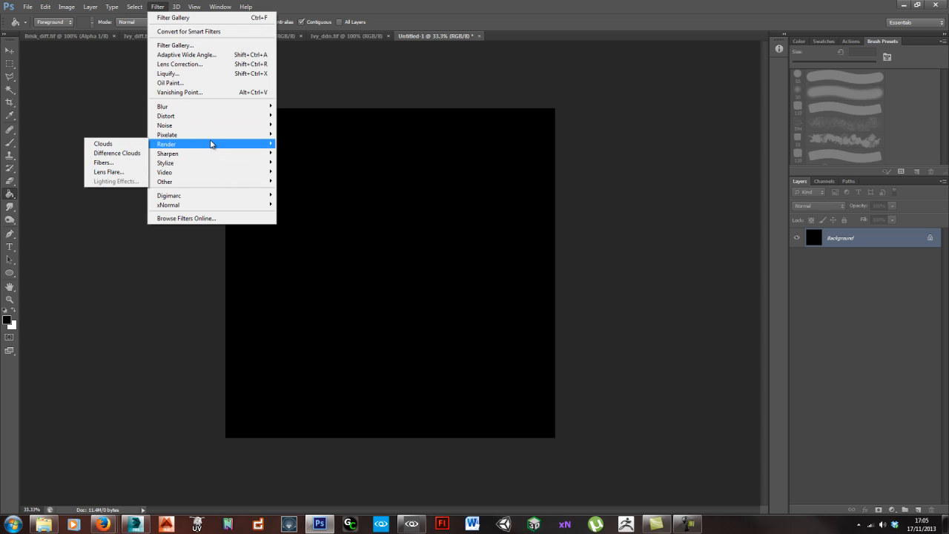
pyautogui.click(117, 143)
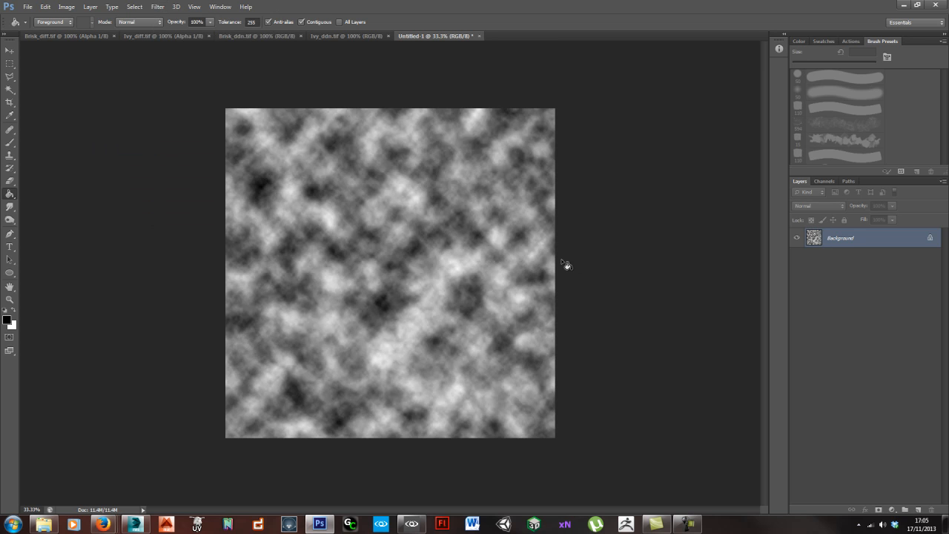
# - Resize the clouds image to 512 × 512 pixels and save it as Ivy_opac.tif in BuildingBlendLayer using the CryTIFPlugin format
pyautogui.hotkey('ctrl', 'alt', 'i')
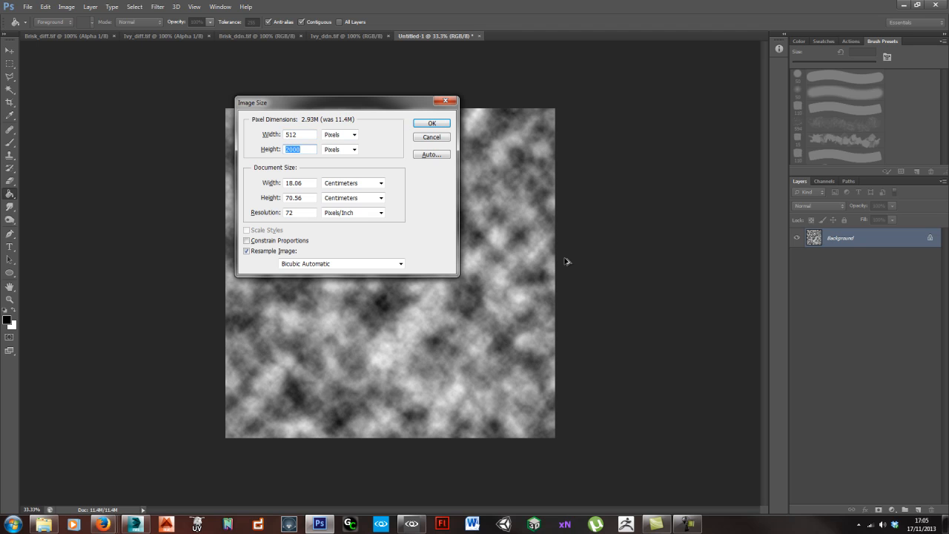
pyautogui.press('Return')
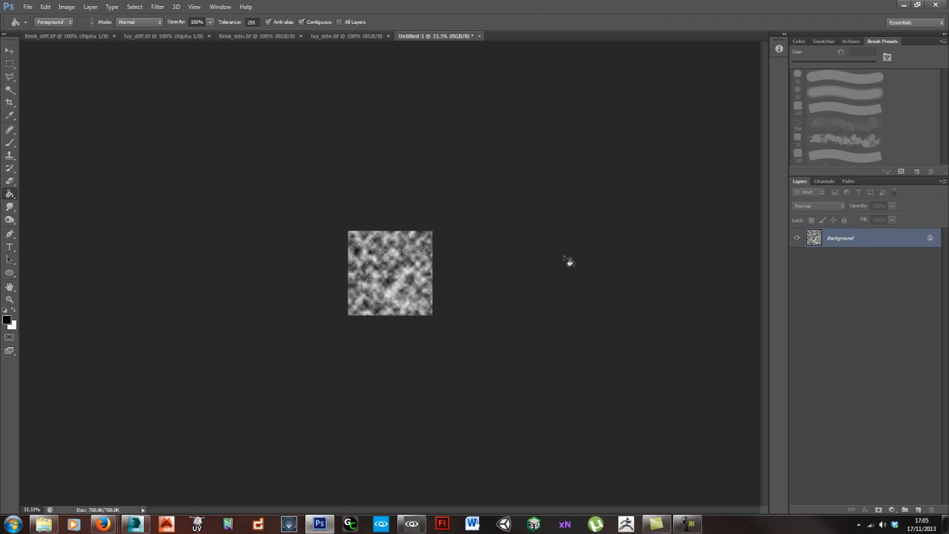
pyautogui.hotkey('alt', 'f')
pyautogui.press('a')
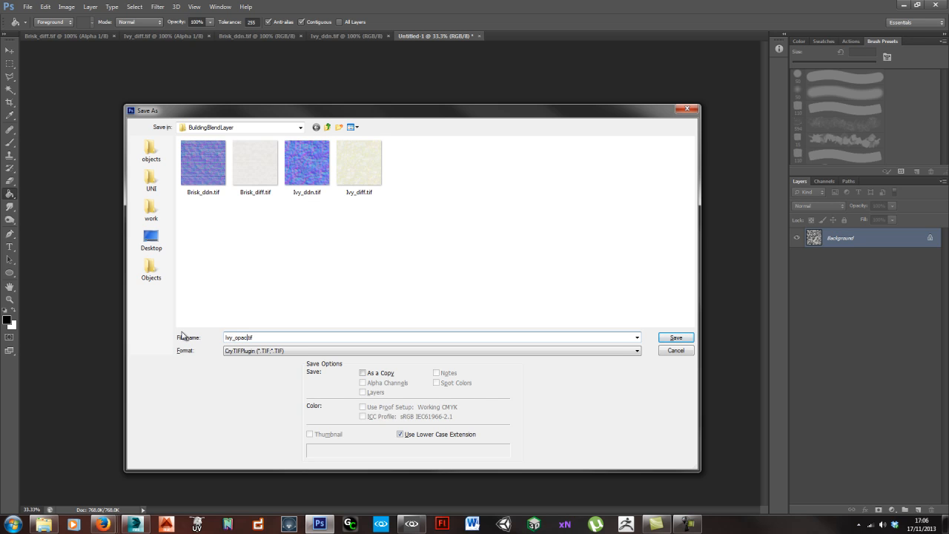
pyautogui.click(673, 337)
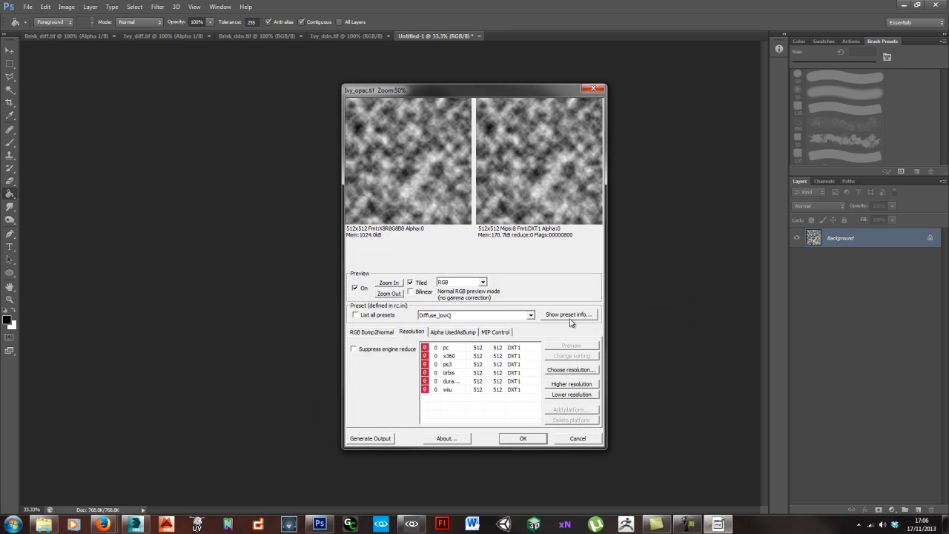
pyautogui.click(522, 438)
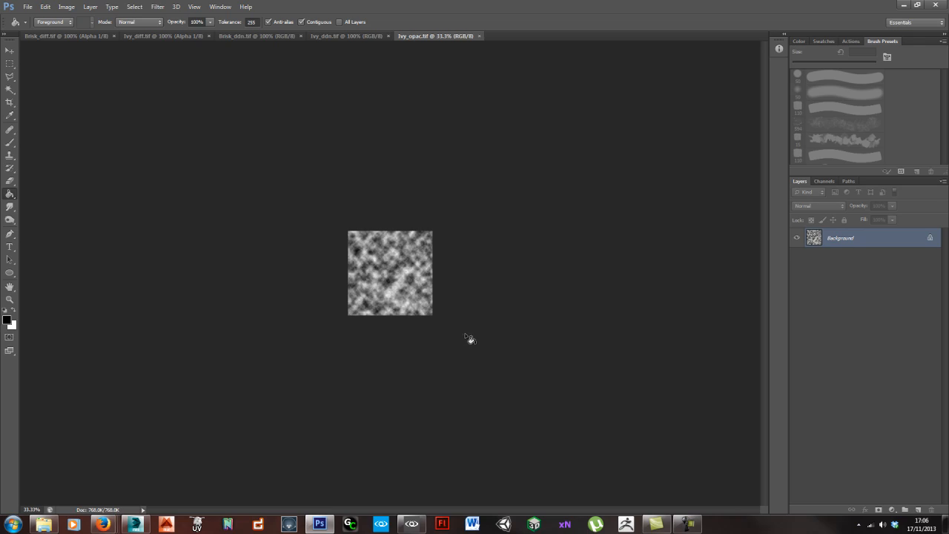
# - Switch to CryENGINE Sandbox and assign Ivy_opac.tif as the Blending Map of BrickBlendLayerMat
pyautogui.click(413, 524)
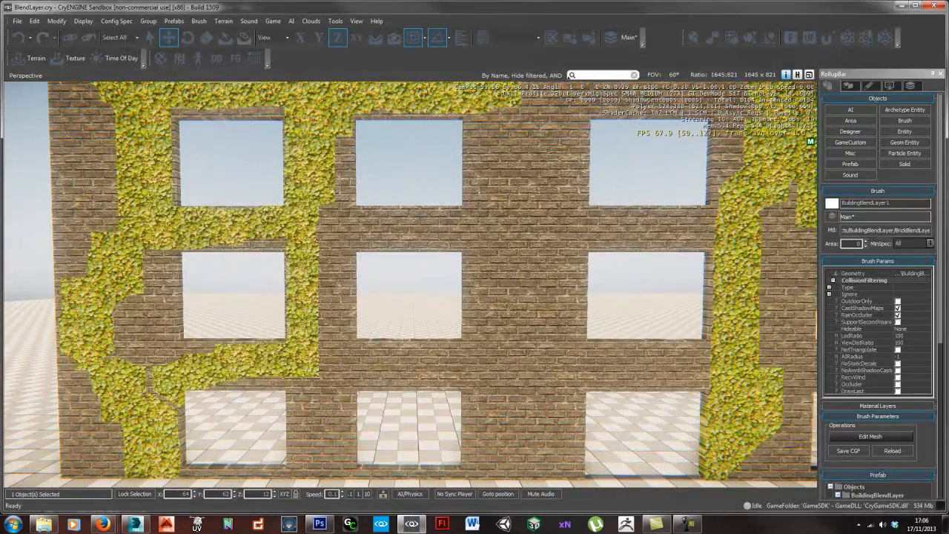
pyautogui.moveTo(948, 73); pyautogui.dragTo(521, 73)
pyautogui.scroll(2, 593, 296)
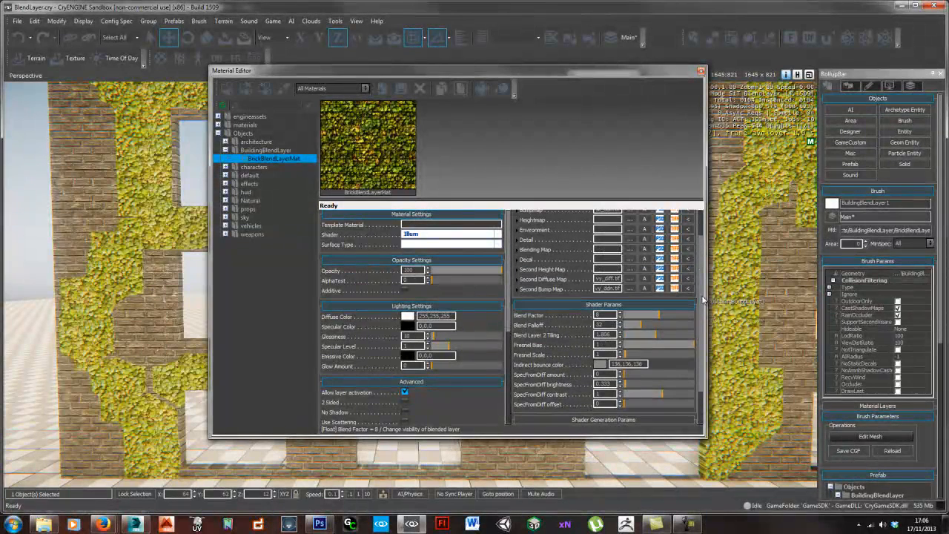
pyautogui.click(633, 251)
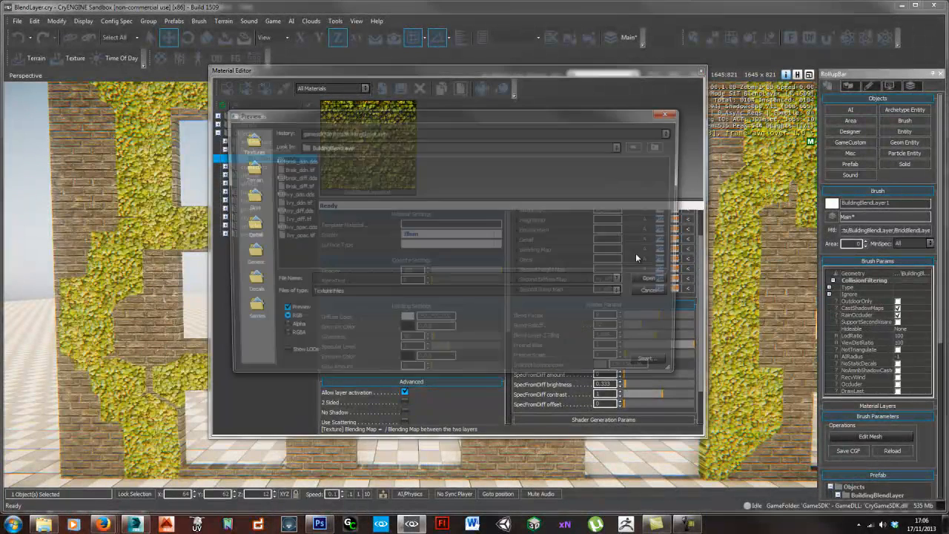
pyautogui.click(293, 236)
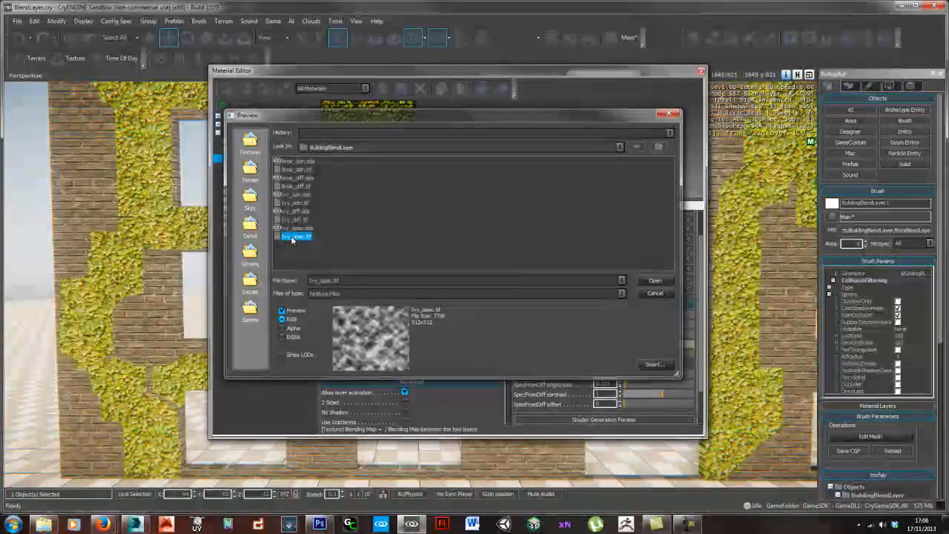
pyautogui.doubleClick(291, 236)
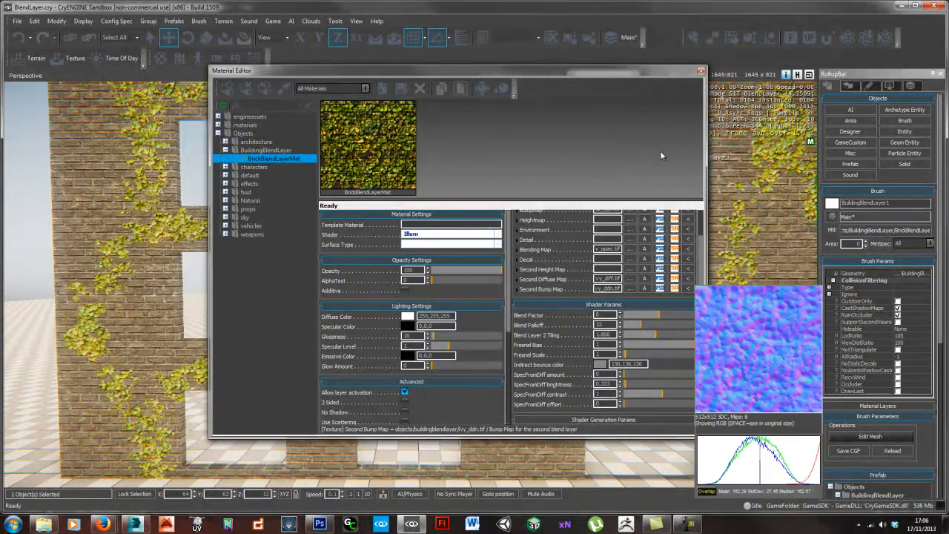
# - Move the Material Editor out of the viewport and inspect the ivy blend across the whole wall
pyautogui.moveTo(563, 72); pyautogui.dragTo(948, 73)
pyautogui.moveTo(445, 230); pyautogui.dragTo(462, 223, button='right')
pyautogui.hotkey('shift', 'space')
pyautogui.moveTo(423, 279); pyautogui.dragTo(432, 308, button='right')
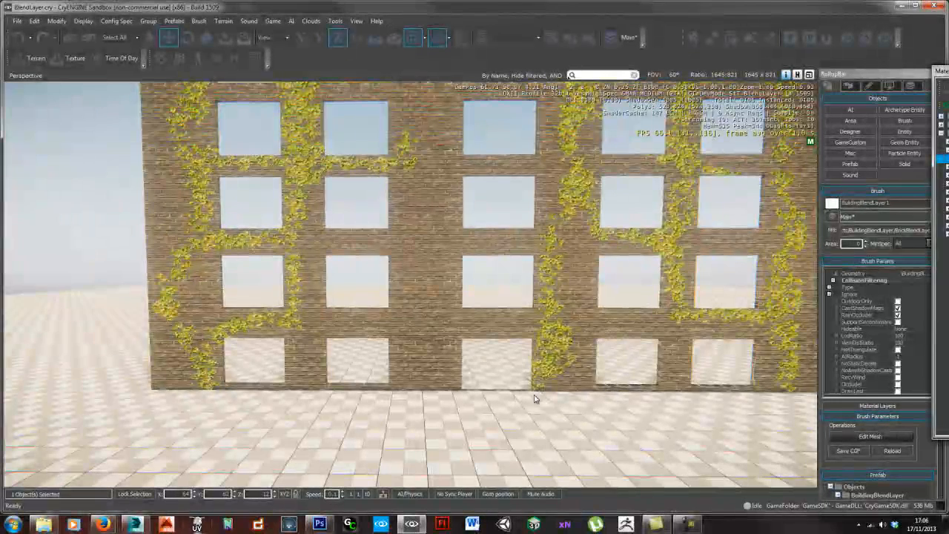
pyautogui.press('d')
pyautogui.moveTo(469, 407); pyautogui.dragTo(467, 407, button='right')
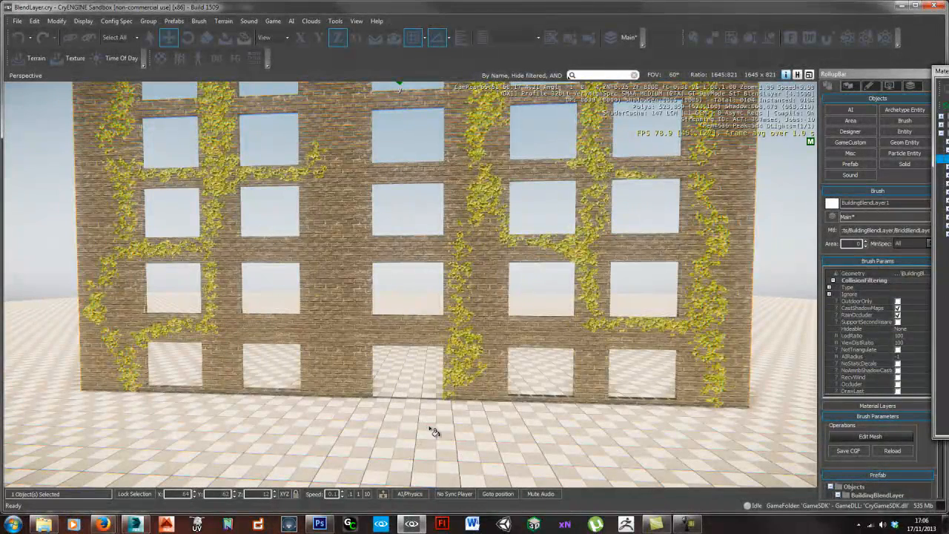
# - Switch to Photoshop and examine the light and dark areas of the Ivy_opac.tif clouds map up close
pyautogui.moveTo(429, 432); pyautogui.dragTo(441, 430, button='right')
pyautogui.click(318, 525)
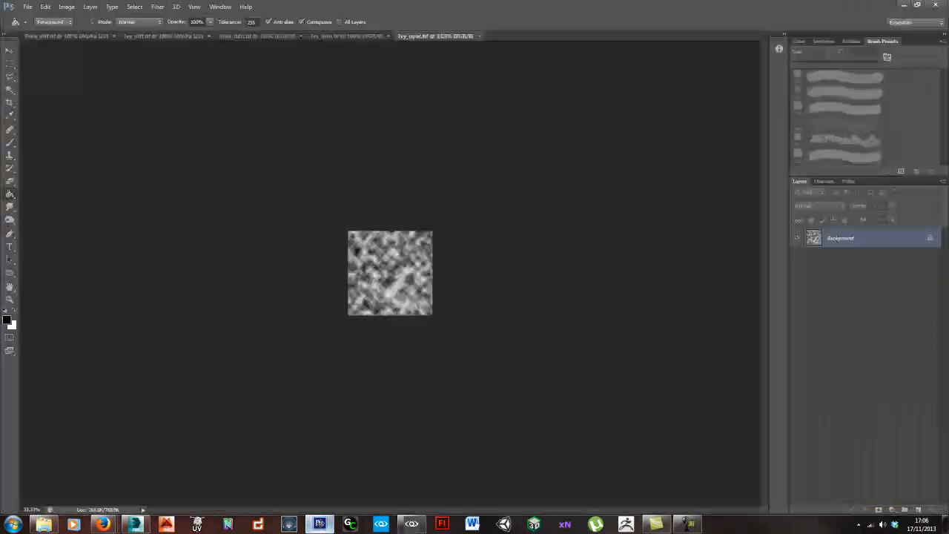
pyautogui.hotkey('ctrl', '+')
pyautogui.hotkey('ctrl', '+')
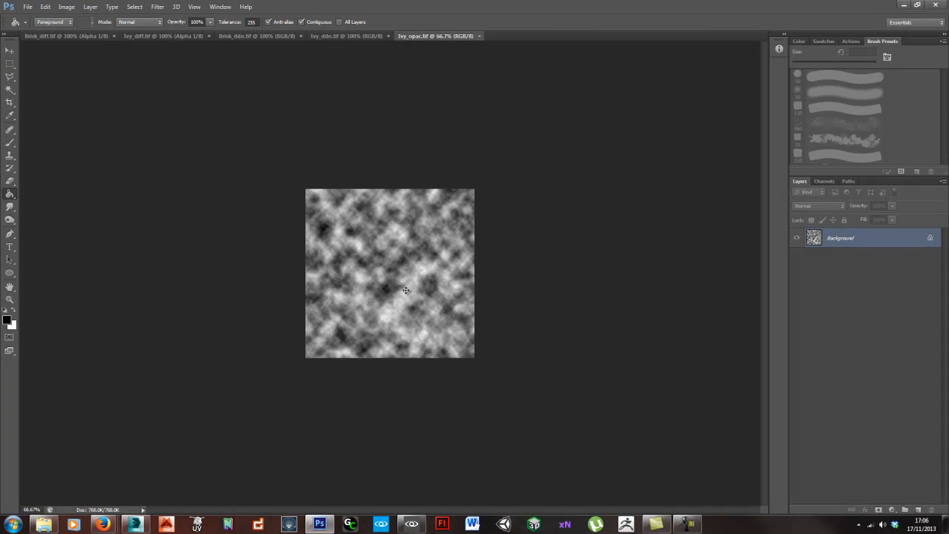
pyautogui.hotkey('ctrl', '+')
pyautogui.hotkey('ctrl', '+')
# - Return to CryENGINE Sandbox, inspect the ivy edges across the building wall, and save the level
pyautogui.hotkey('alt', 'Tab')
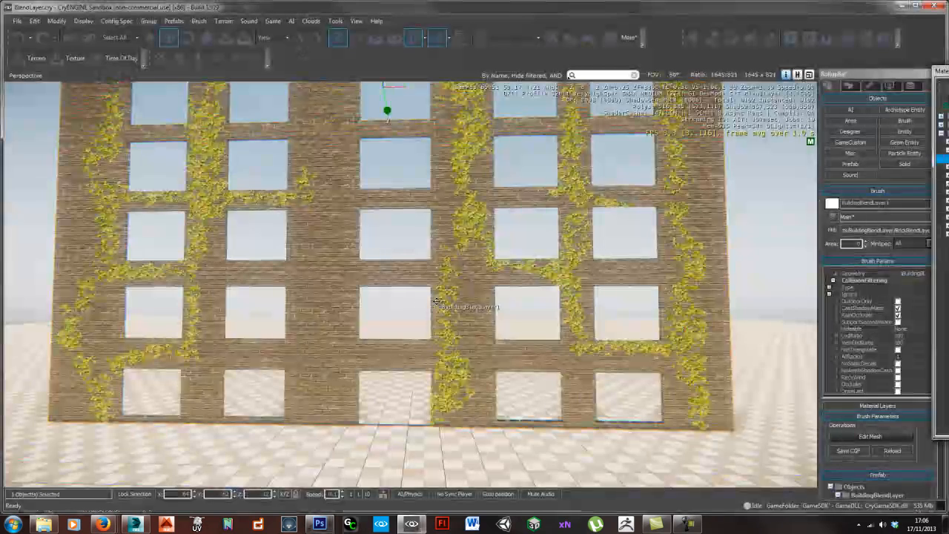
pyautogui.press('s')
pyautogui.moveTo(449, 327); pyautogui.dragTo(450, 326, button='right')
pyautogui.press('w')
pyautogui.press('d')
pyautogui.press('a')
pyautogui.press('a')
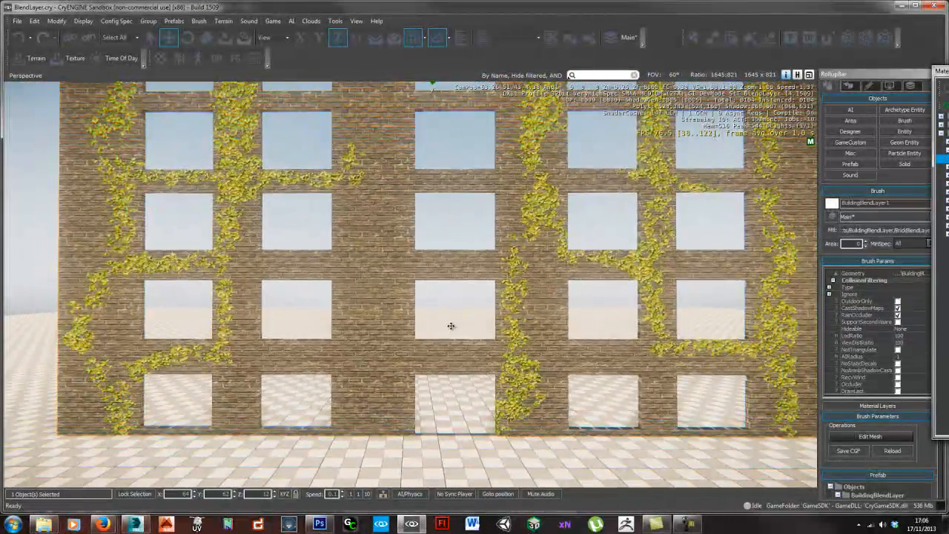
pyautogui.moveTo(451, 329); pyautogui.dragTo(455, 334, button='right')
pyautogui.press('s')
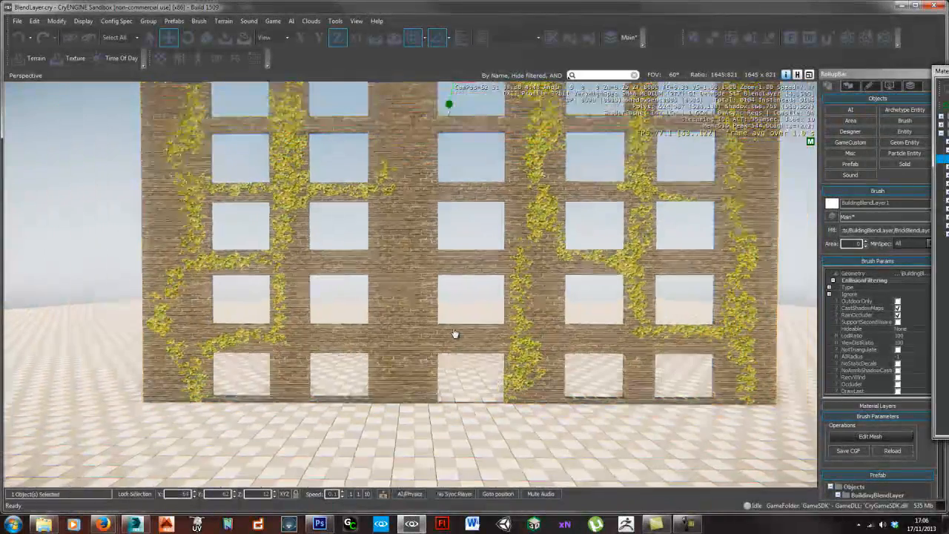
pyautogui.press('w')
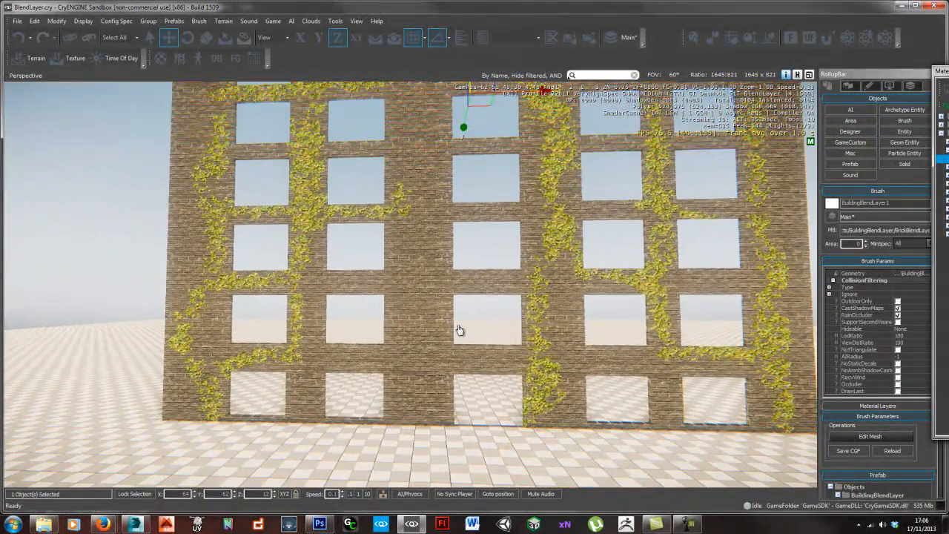
pyautogui.press('d')
pyautogui.hotkey('ctrl', 's')
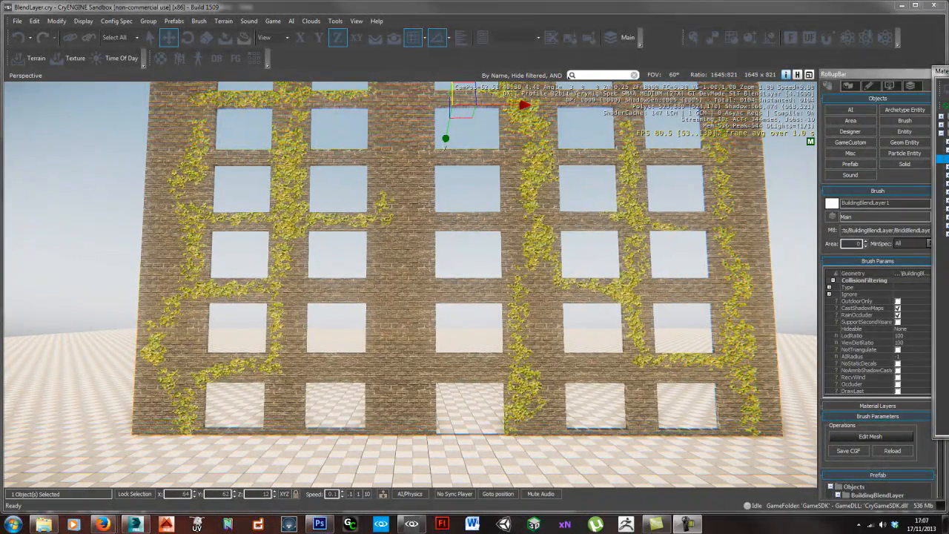
# - Open the Material Editor and enable Specular mask in Diffuse alpha for BrickBlendLayerMat
pyautogui.press('m')
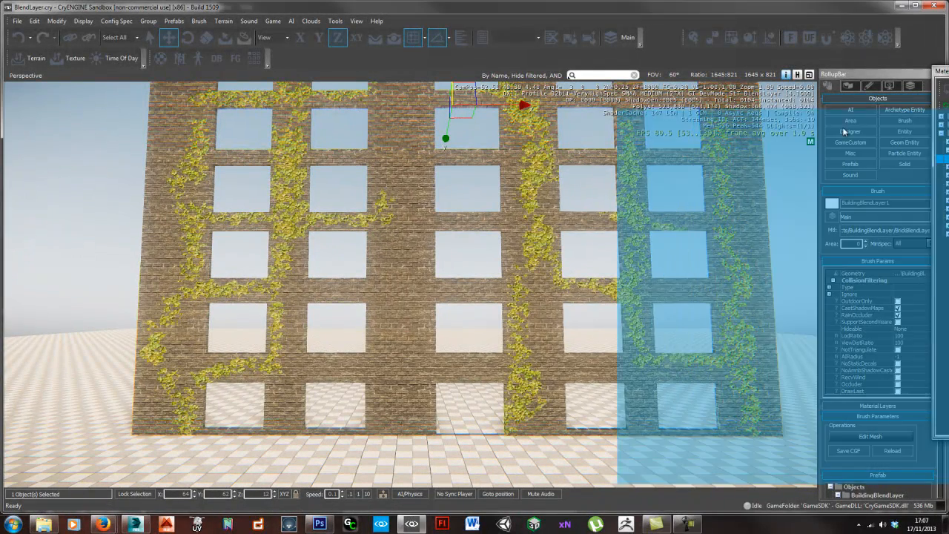
pyautogui.press('w')
pyautogui.moveTo(311, 265); pyautogui.dragTo(318, 261, button='right')
pyautogui.press('d')
pyautogui.press('w')
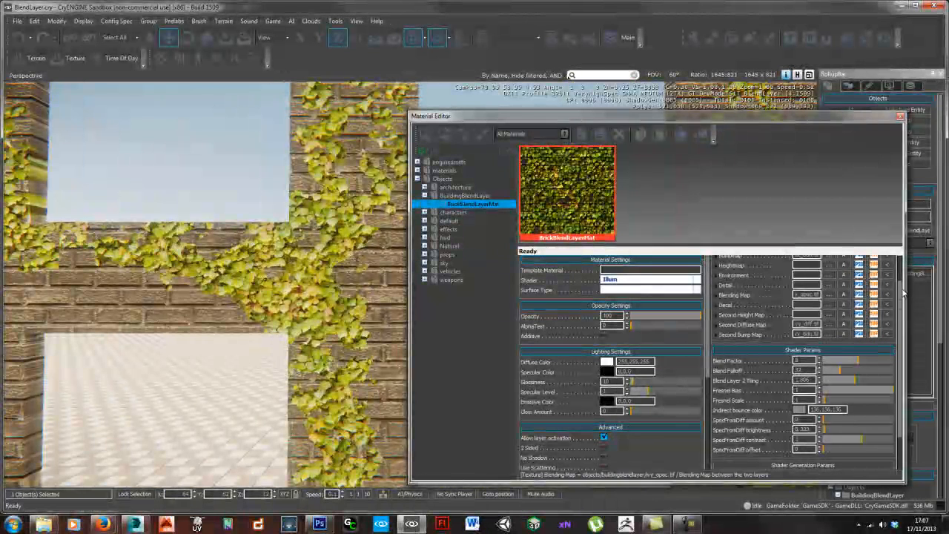
pyautogui.moveTo(900, 300); pyautogui.dragTo(900, 327)
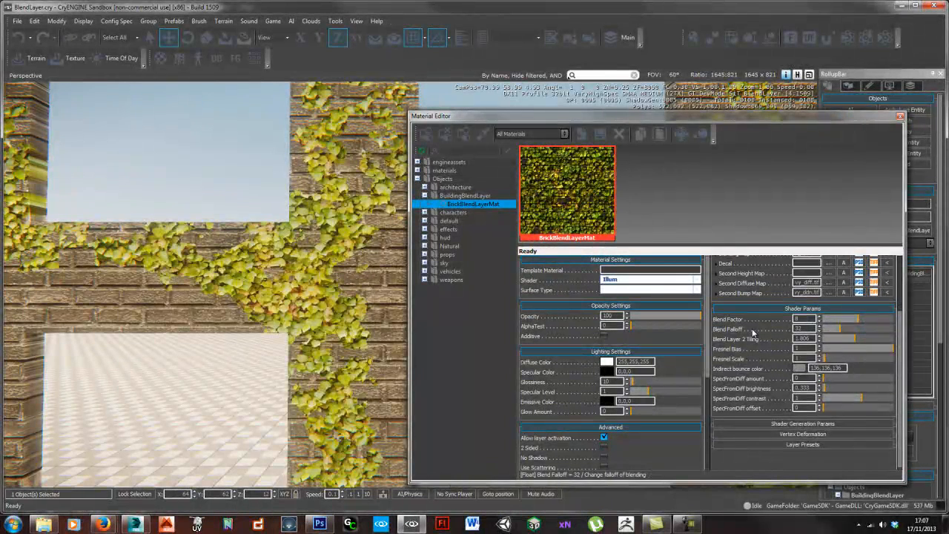
pyautogui.click(802, 423)
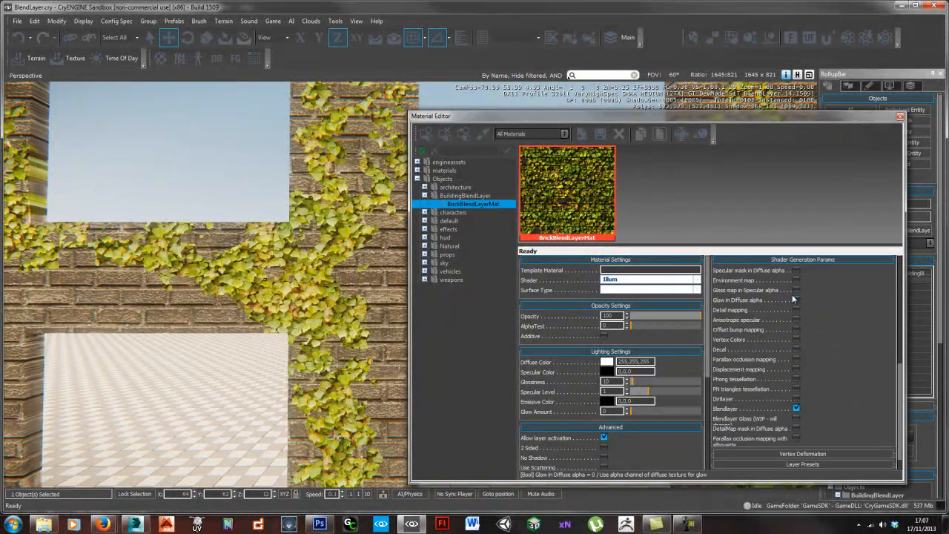
pyautogui.scroll(-1, 795, 269)
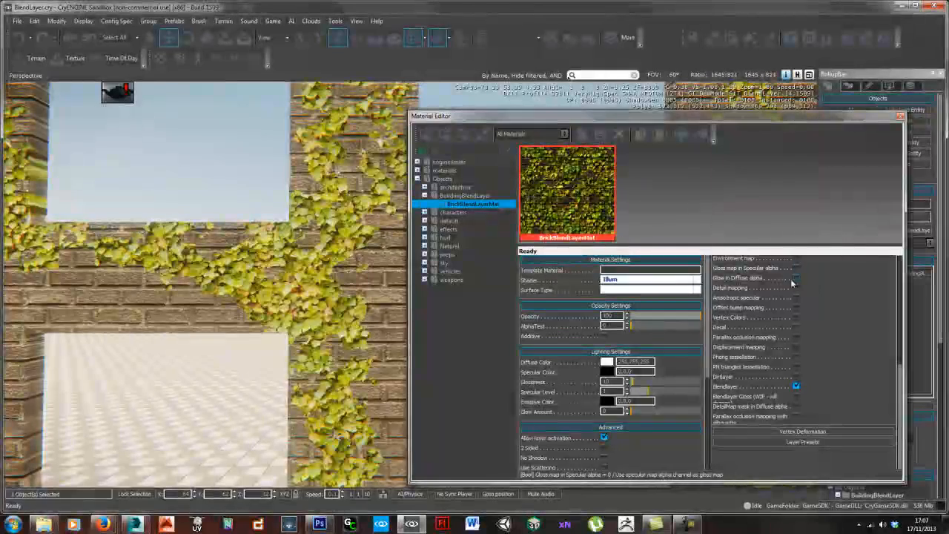
pyautogui.scroll(1, 819, 315)
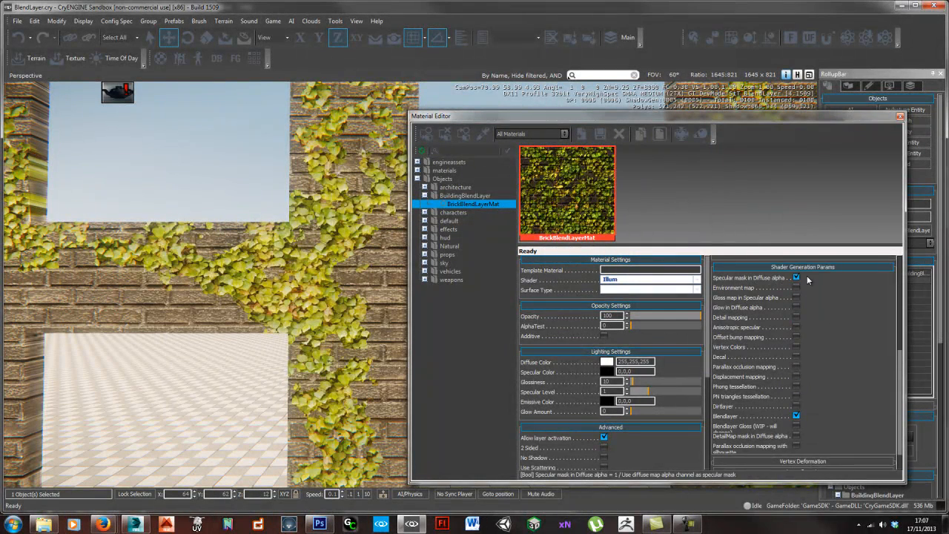
# - Set the material's Specular Color to grey 165,165,165 and check the wall from an angle
pyautogui.click(607, 372)
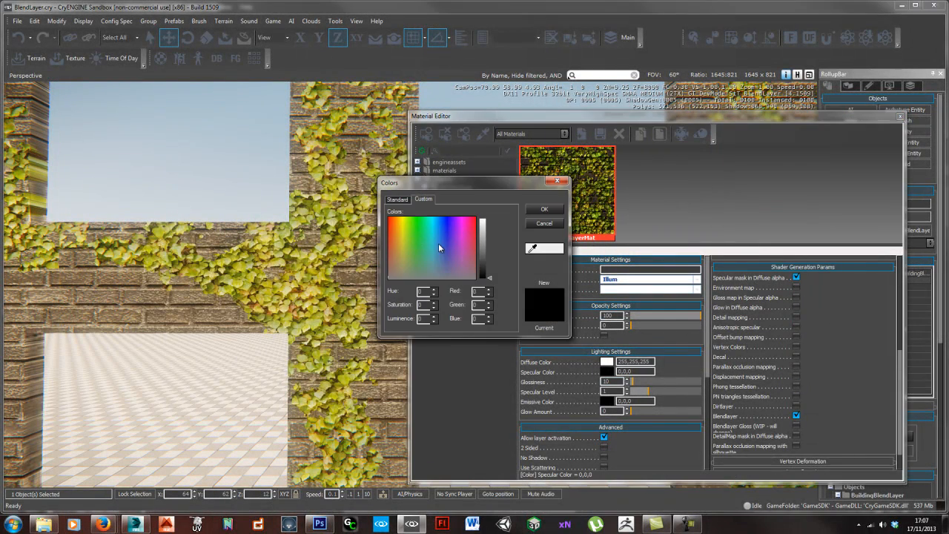
pyautogui.moveTo(487, 272); pyautogui.dragTo(486, 238)
pyautogui.click(554, 208)
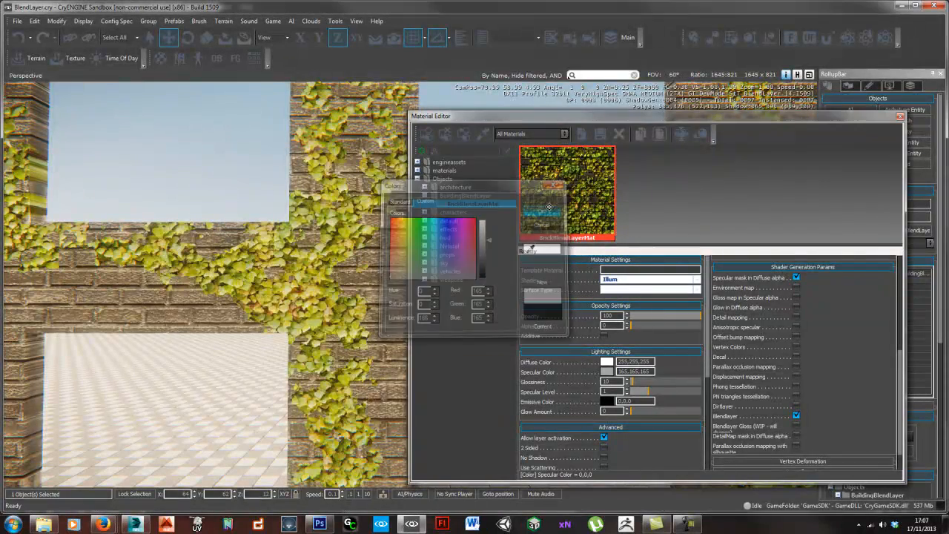
pyautogui.press('s')
pyautogui.moveTo(367, 308); pyautogui.dragTo(348, 295, button='right')
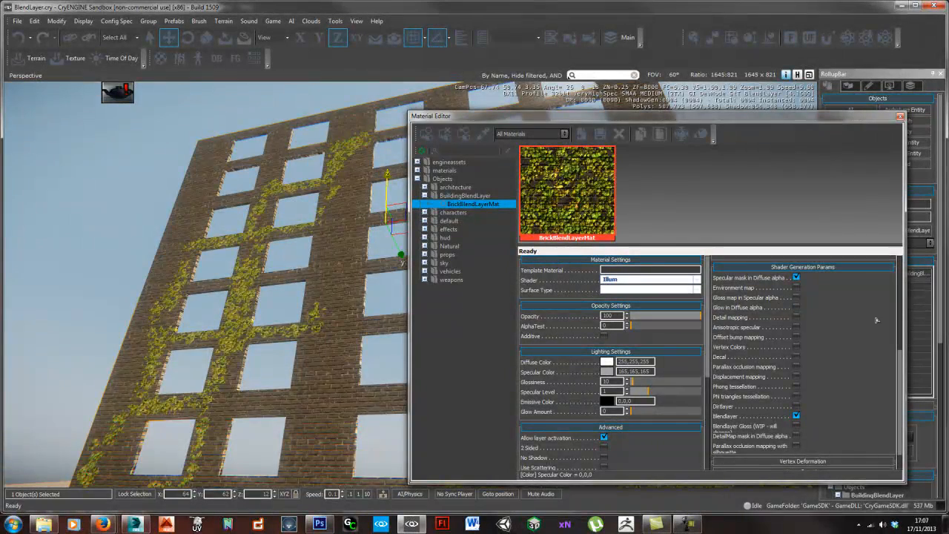
# - Set the material's Glossiness to 42 and Specular Level to 0.5, checking the highlights on the brick and ivy
pyautogui.press('s')
pyautogui.moveTo(338, 333); pyautogui.dragTo(333, 412, button='right')
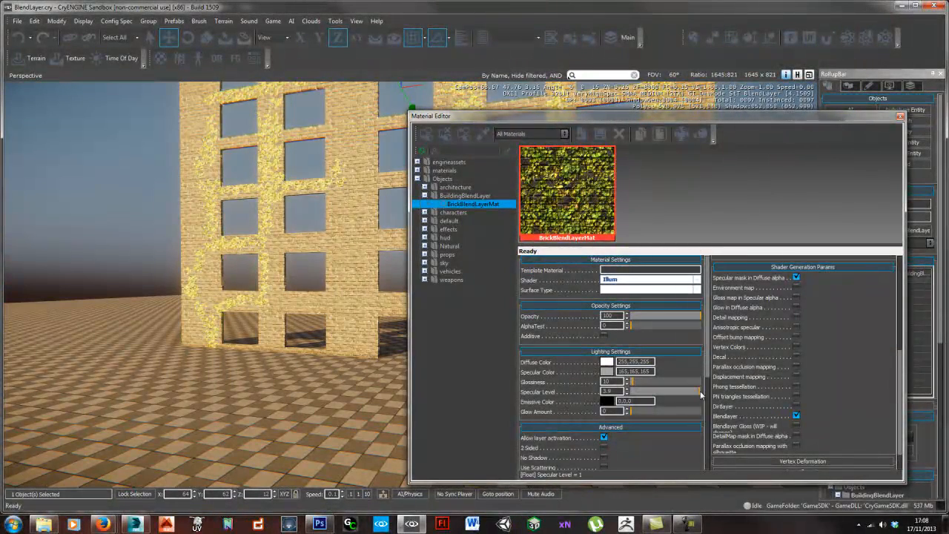
pyautogui.moveTo(634, 381)
pyautogui.mouseDown()
pyautogui.moveTo(663, 383)
pyautogui.moveTo(632, 393)
pyautogui.moveTo(642, 381)
pyautogui.mouseUp()
pyautogui.press('w')
pyautogui.moveTo(251, 304)
pyautogui.mouseDown(button='right')
pyautogui.moveTo(260, 294)
pyautogui.moveTo(258, 314)
pyautogui.moveTo(254, 306)
pyautogui.mouseUp(button='right')
pyautogui.press('s')
pyautogui.press('w')
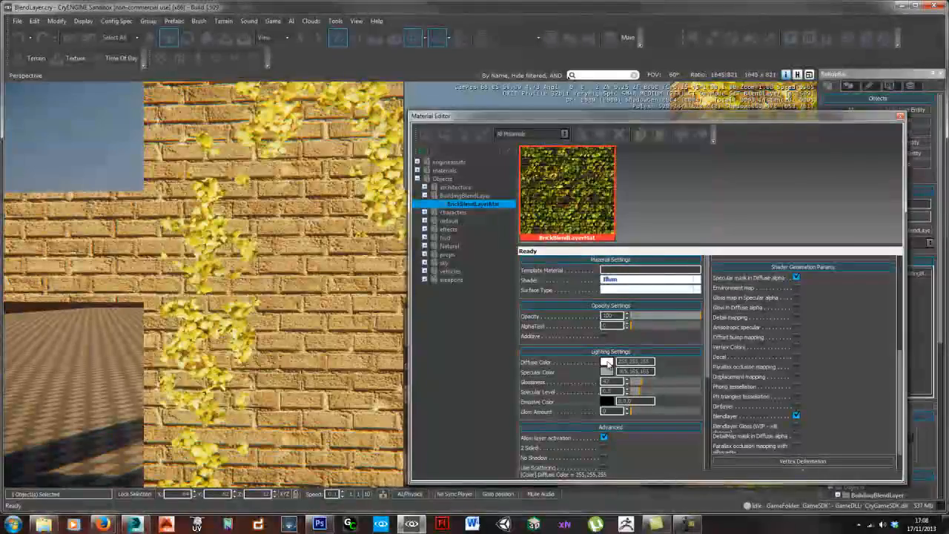
# - Darken the material's Diffuse Color to 172,172,172 and check the wall's appearance
pyautogui.click(607, 361)
pyautogui.moveTo(490, 221); pyautogui.dragTo(488, 239)
pyautogui.click(552, 208)
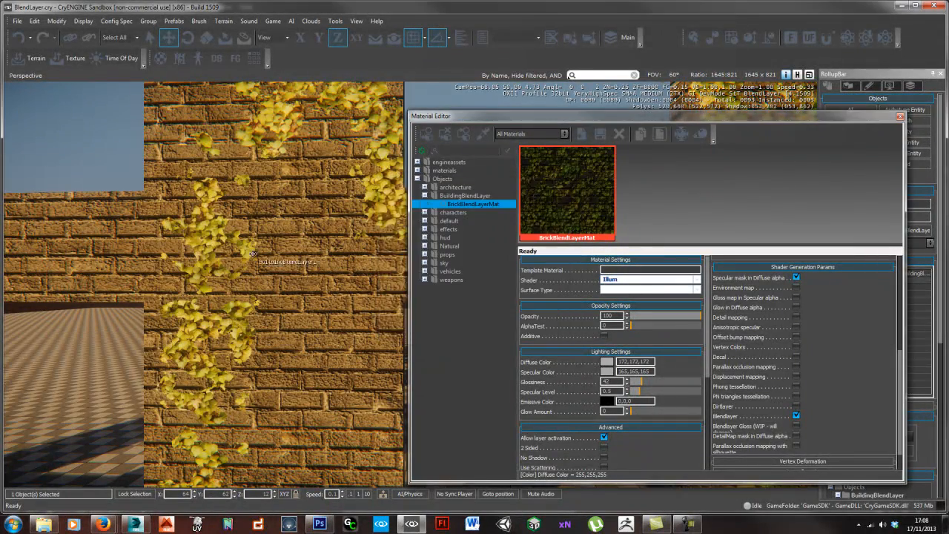
pyautogui.moveTo(261, 248); pyautogui.dragTo(311, 293, button='right')
# - Try lowering the Blend Falloff to 0.4 and inspect the softened ivy edges up close
pyautogui.scroll(5, 873, 374)
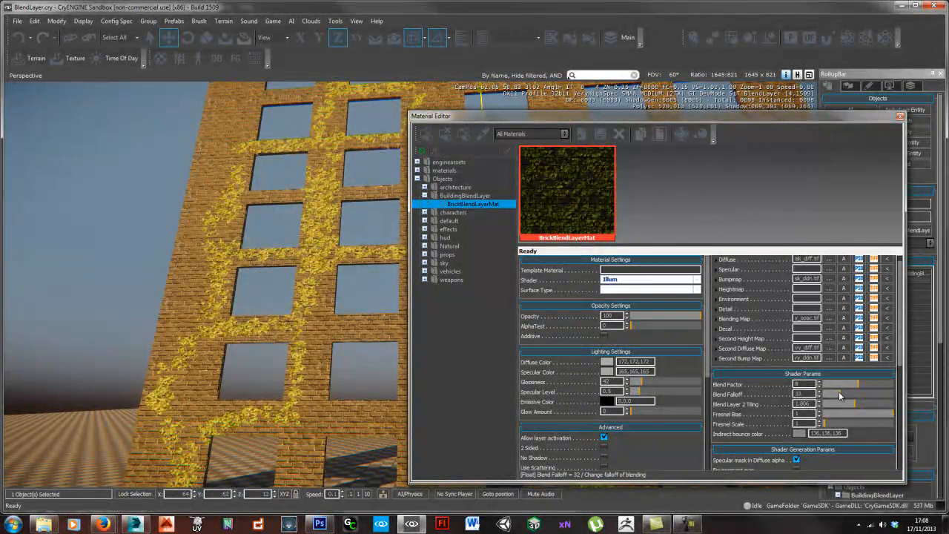
pyautogui.moveTo(835, 391)
pyautogui.mouseDown()
pyautogui.moveTo(845, 394)
pyautogui.moveTo(824, 398)
pyautogui.mouseUp()
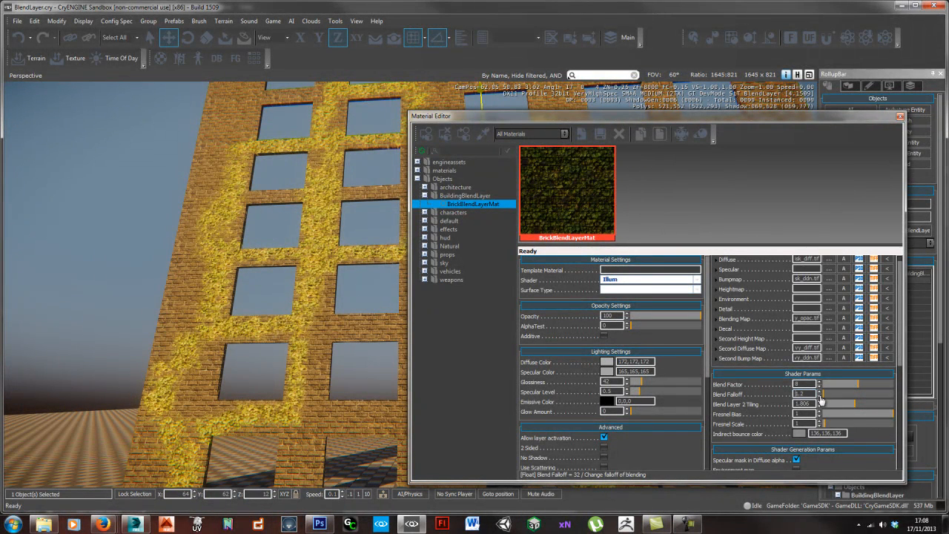
pyautogui.moveTo(819, 396); pyautogui.dragTo(819, 391)
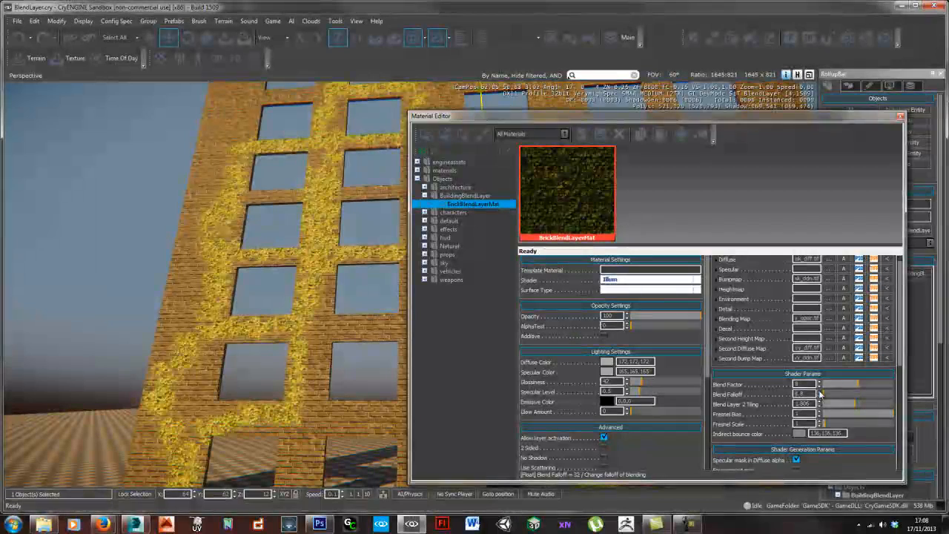
pyautogui.click(819, 397)
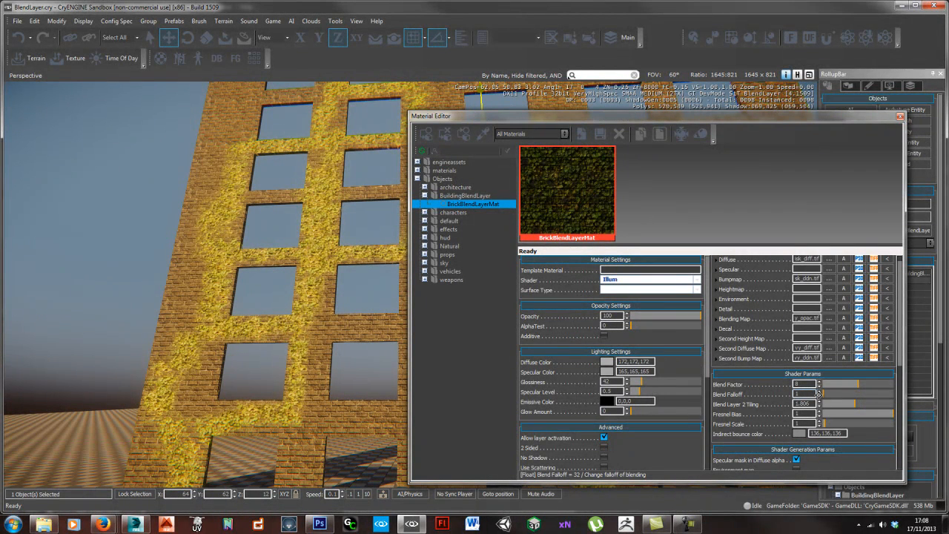
pyautogui.moveTo(818, 394); pyautogui.dragTo(818, 394)
pyautogui.press('w')
pyautogui.moveTo(305, 329); pyautogui.dragTo(305, 329, button='right')
pyautogui.press('w')
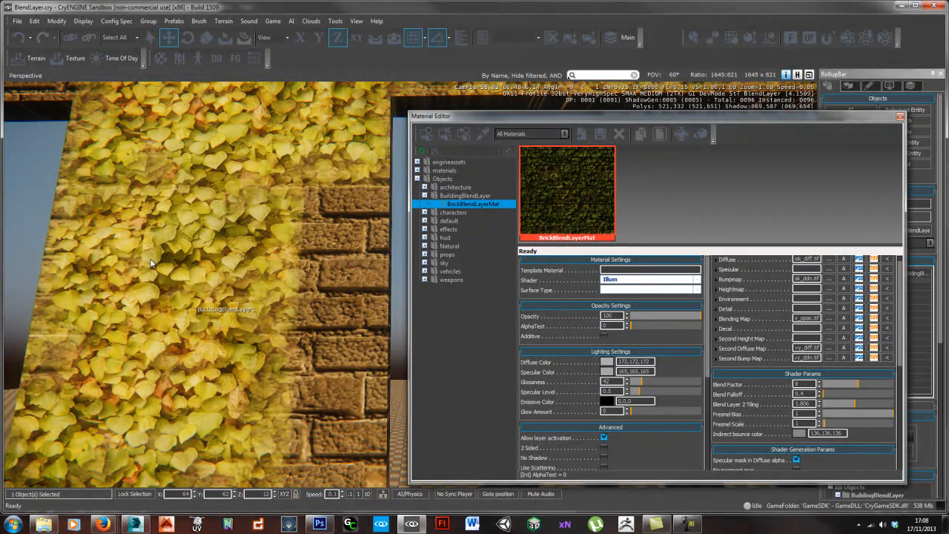
# - Try a Blend Falloff of 3.4 and check the ivy edges on the wall from farther away
pyautogui.moveTo(818, 394); pyautogui.dragTo(818, 394)
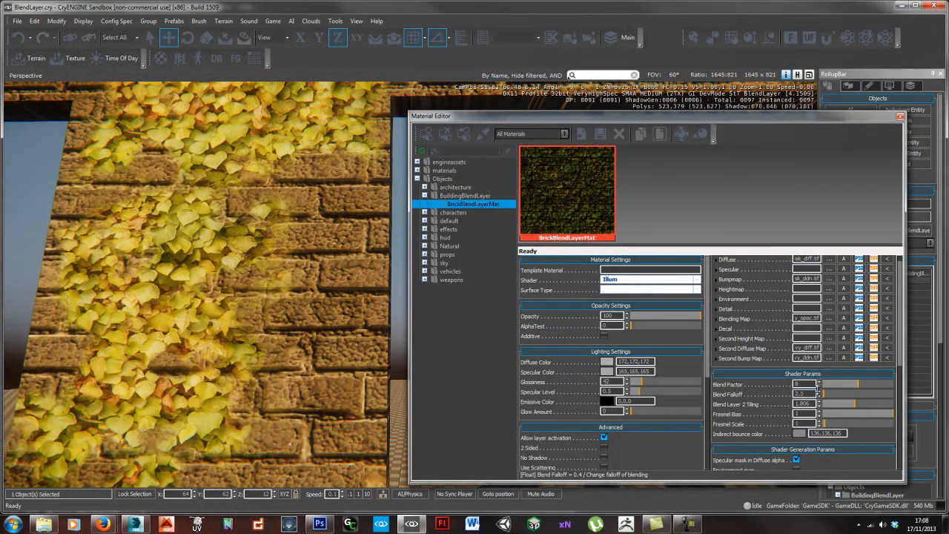
pyautogui.moveTo(818, 386); pyautogui.dragTo(810, 376)
pyautogui.press('s')
pyautogui.moveTo(274, 302); pyautogui.dragTo(275, 303, button='right')
pyautogui.press('w')
# - Try Blend Factor values from 0.78 up to 13.56 together with a Blend Falloff of 8.6
pyautogui.moveTo(854, 390); pyautogui.dragTo(826, 386)
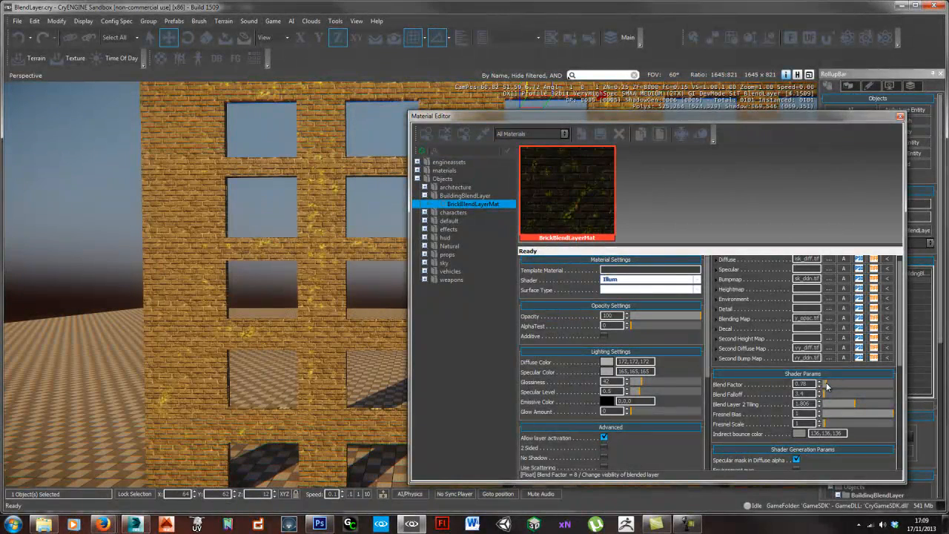
pyautogui.moveTo(827, 386); pyautogui.dragTo(882, 382)
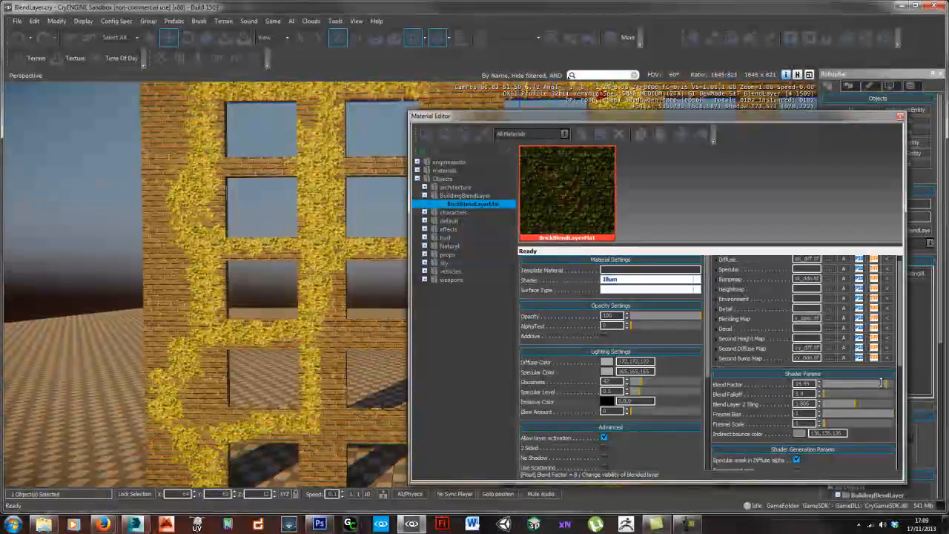
pyautogui.moveTo(819, 394); pyautogui.dragTo(815, 372)
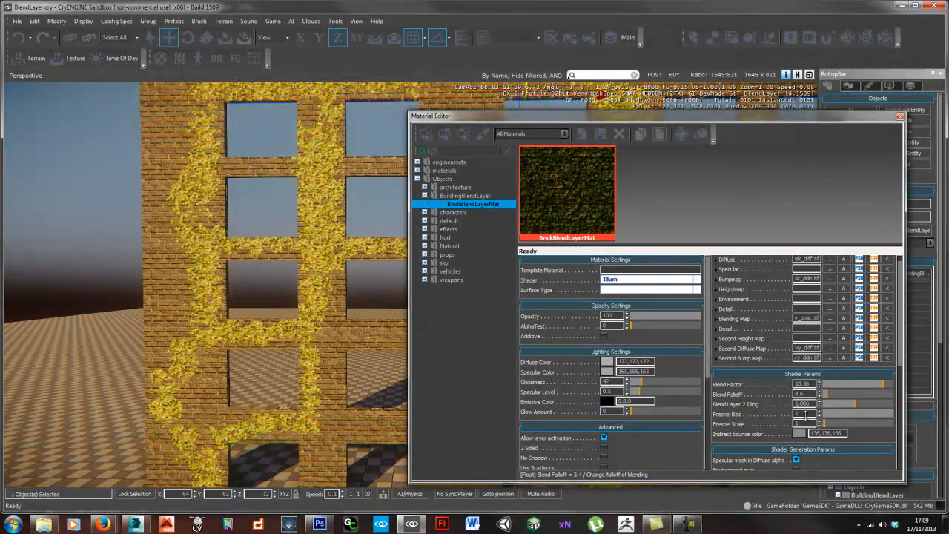
# - Set the Blend Falloff to 2.7 and the Blend Factor to 9.22, checking the ivy across the whole building
pyautogui.moveTo(814, 438); pyautogui.dragTo(814, 438)
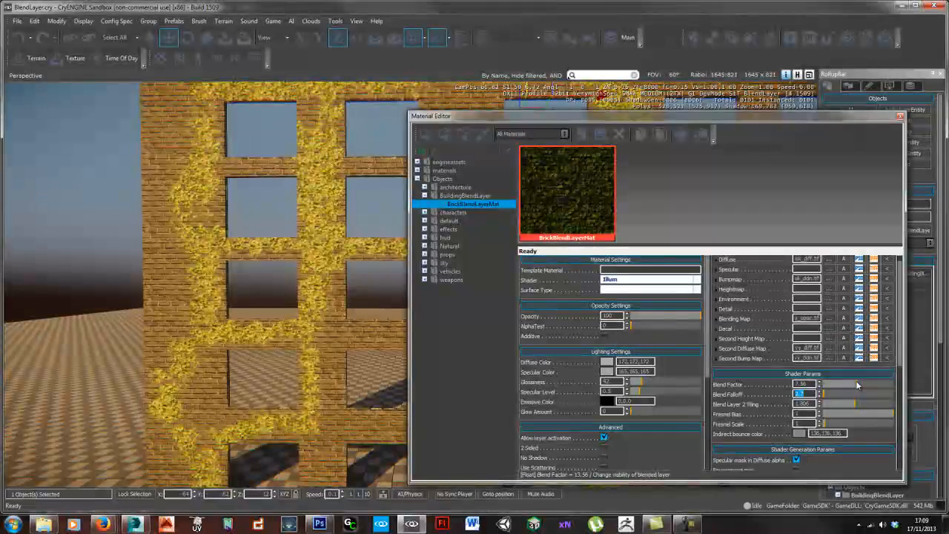
pyautogui.moveTo(371, 282); pyautogui.dragTo(371, 282, button='right')
pyautogui.press('s')
pyautogui.press('s')
pyautogui.press('d')
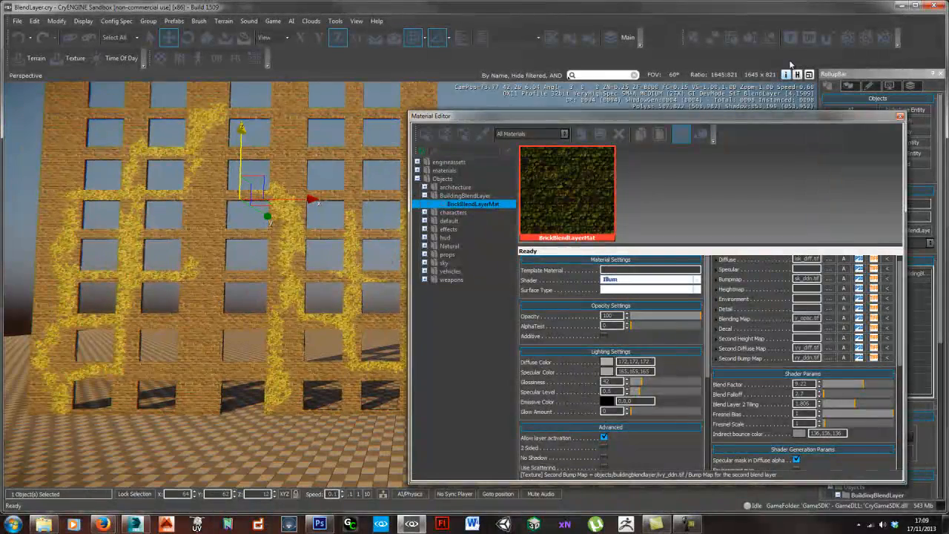
# - Close the Material Editor, move up to the building's facade and enter game mode
pyautogui.click(900, 117)
pyautogui.moveTo(491, 346); pyautogui.dragTo(491, 346, button='right')
pyautogui.press('w')
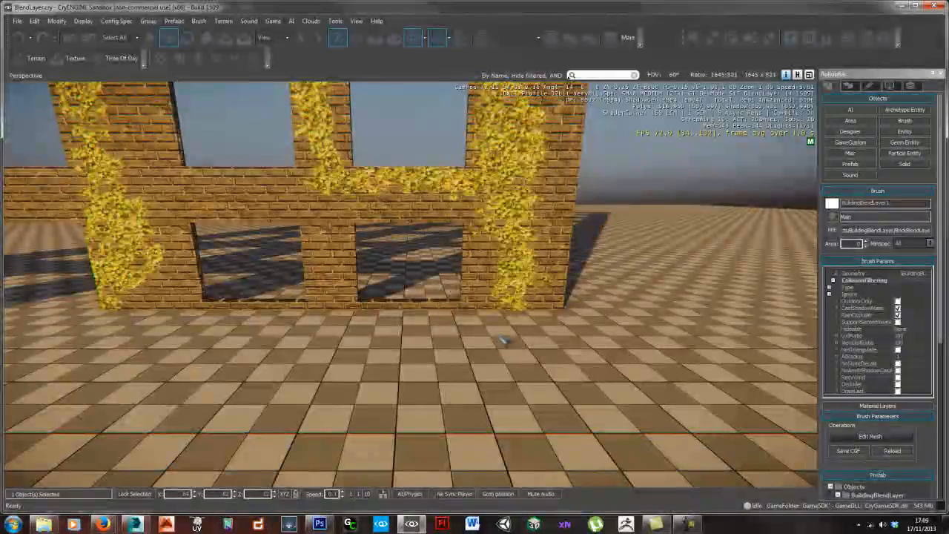
pyautogui.hotkey('ctrl', 'g')
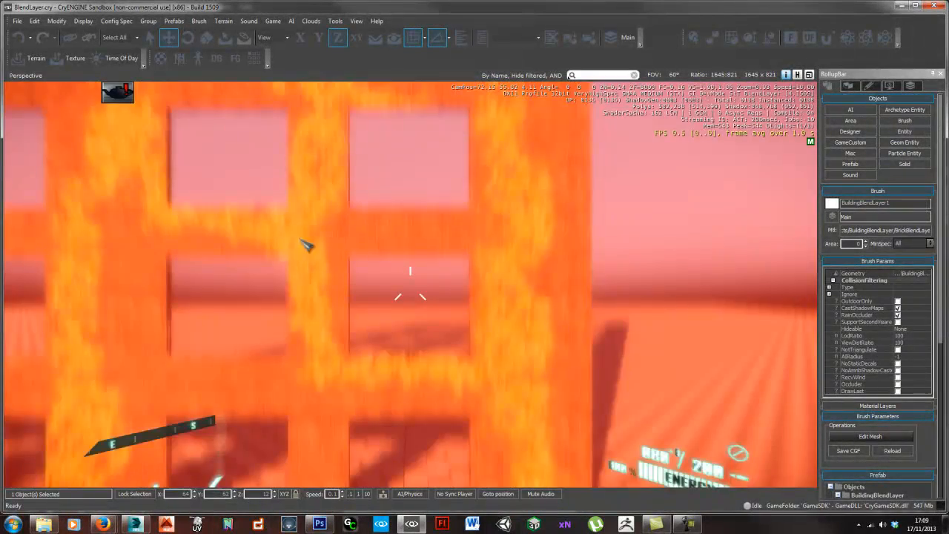
# - Walk and sprint along the facade in game mode to examine the ivy pattern from oblique and frontal angles
pyautogui.press('w')
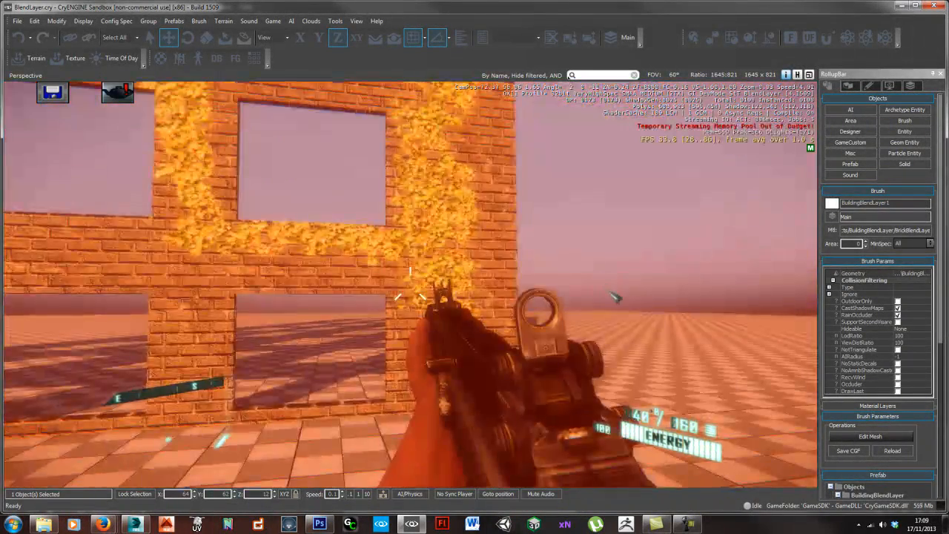
pyautogui.press('s')
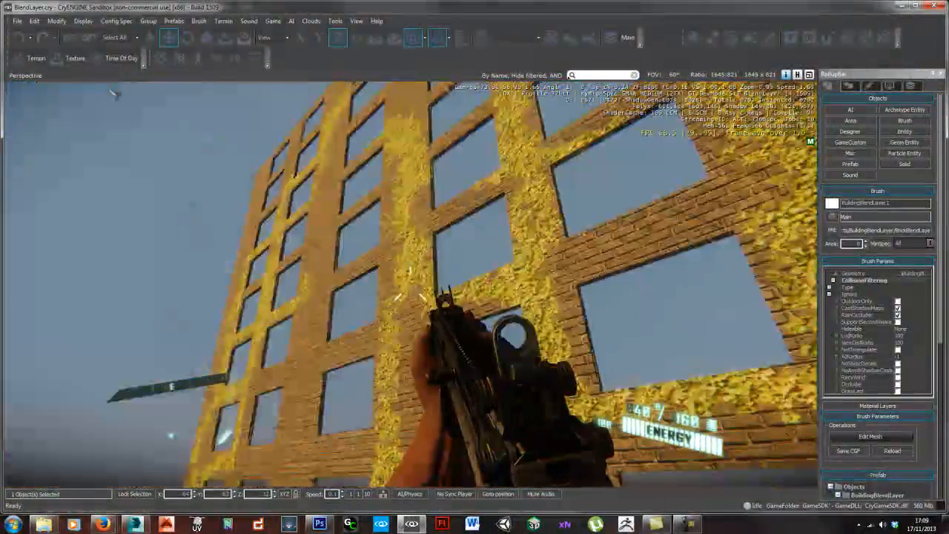
pyautogui.hotkey('shift', 'w')
pyautogui.hotkey('shift', 'w')
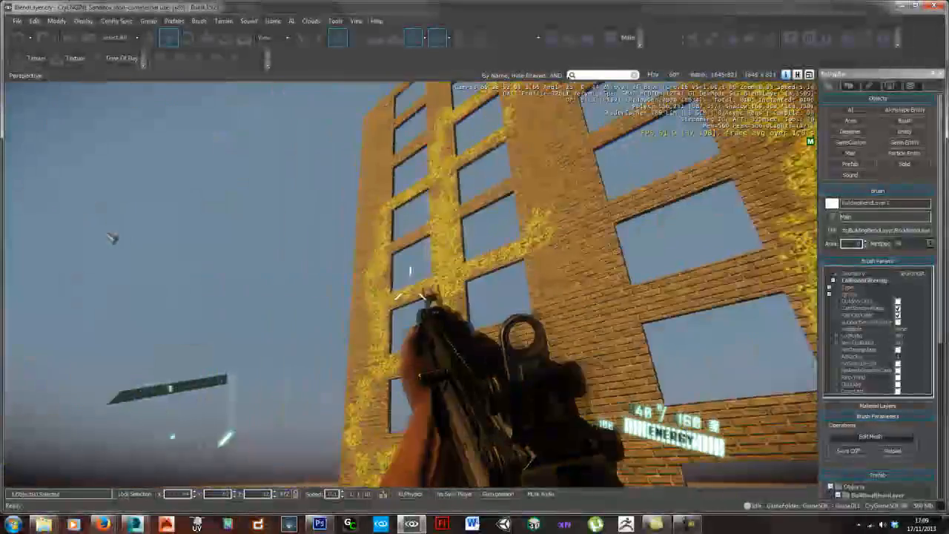
pyautogui.press('d')
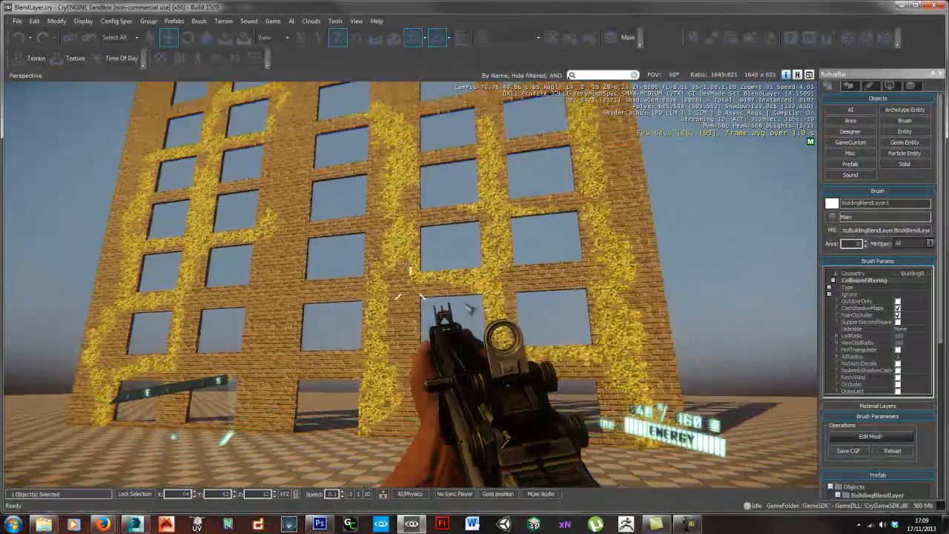
pyautogui.hotkey('shift', 'a')
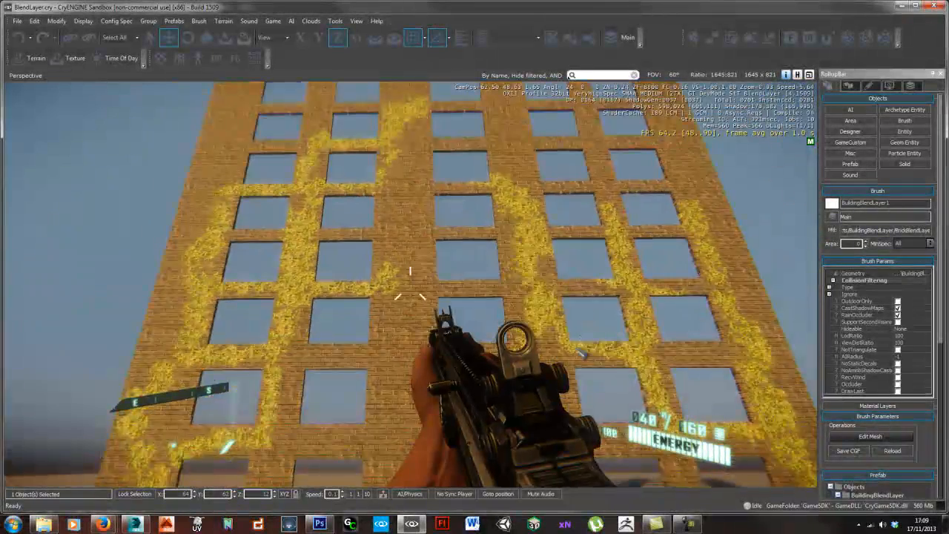
# - Approach the lower windows, back away and strafe both ways to examine the brick and ivy blend across the full height
pyautogui.hotkey('shift', 'w')
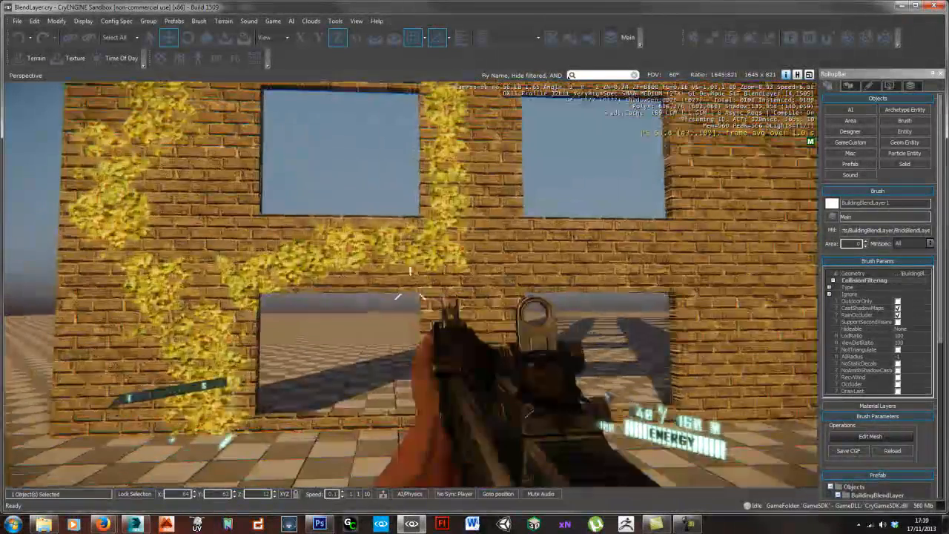
pyautogui.press('s')
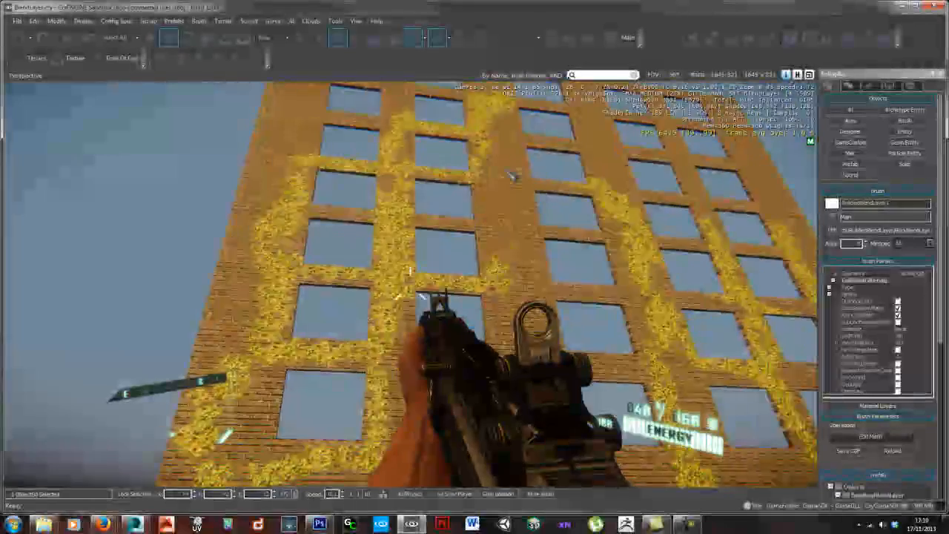
pyautogui.press('d')
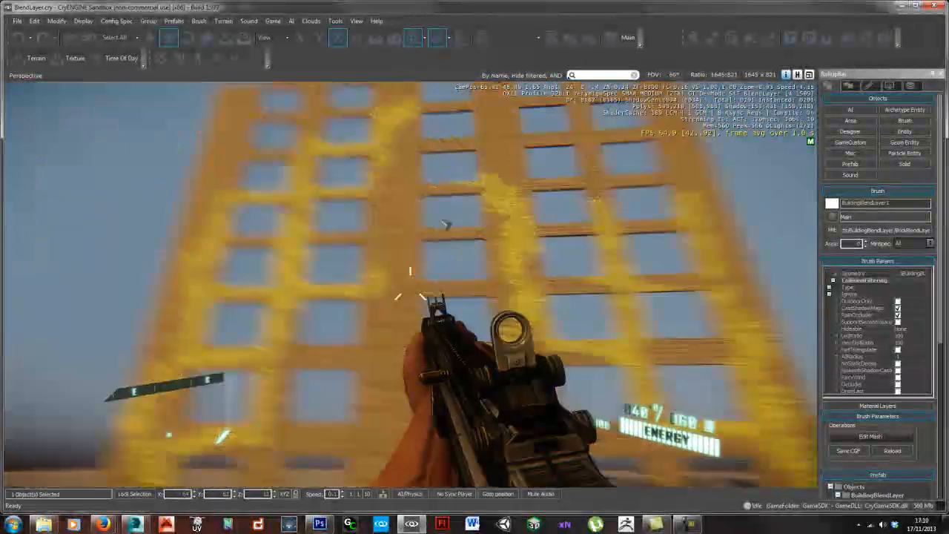
pyautogui.press('d')
pyautogui.press('d')
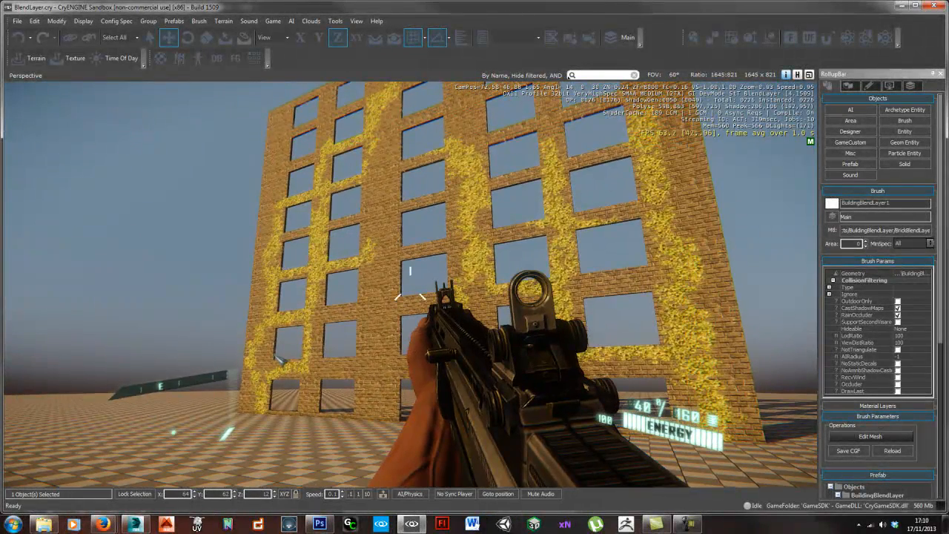
pyautogui.press('a')
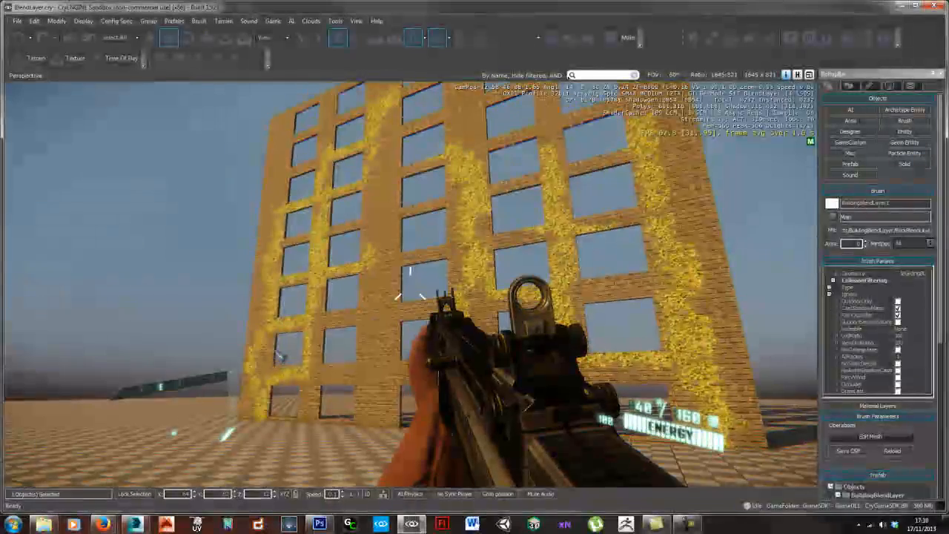
pyautogui.press('a')
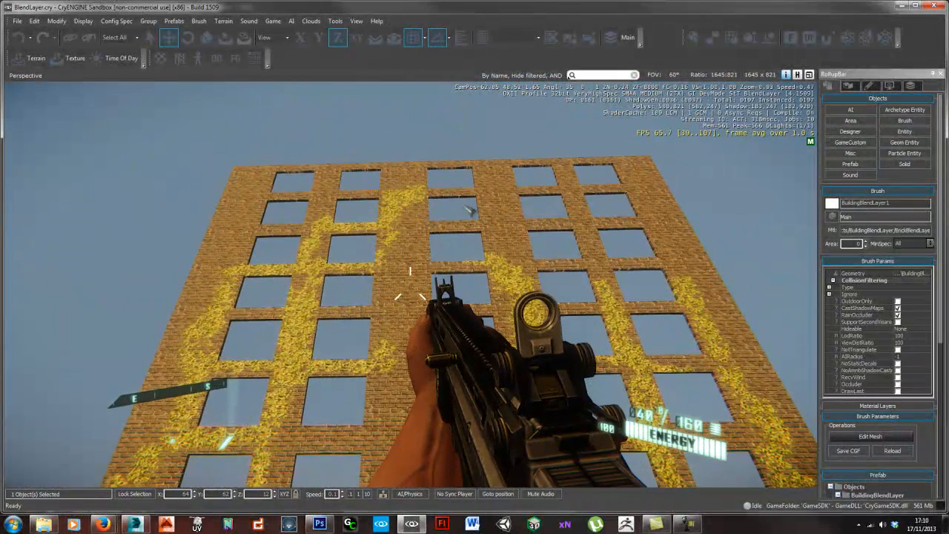
# - Sprint to the building's corner and examine the ivy edges on the brick up close and looking up the wall
pyautogui.hotkey('shift', 'w')
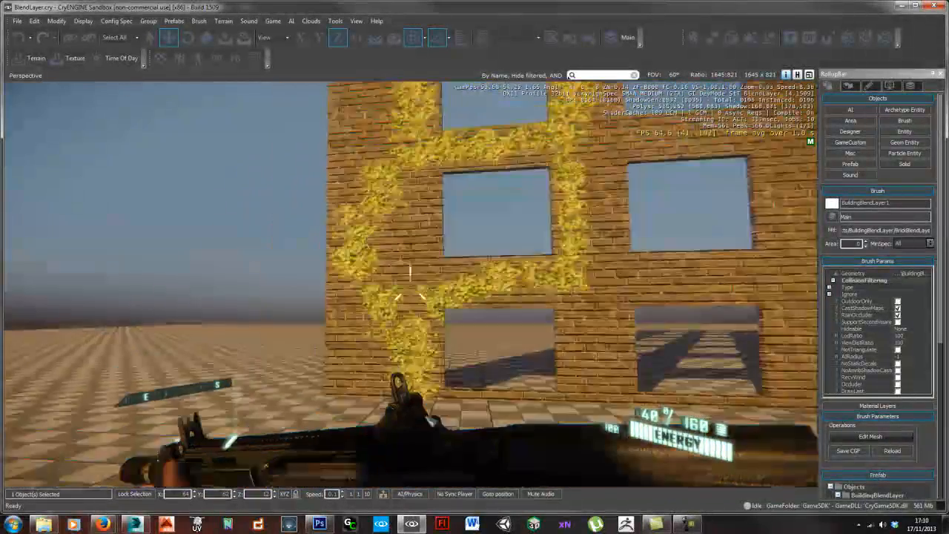
pyautogui.press('s')
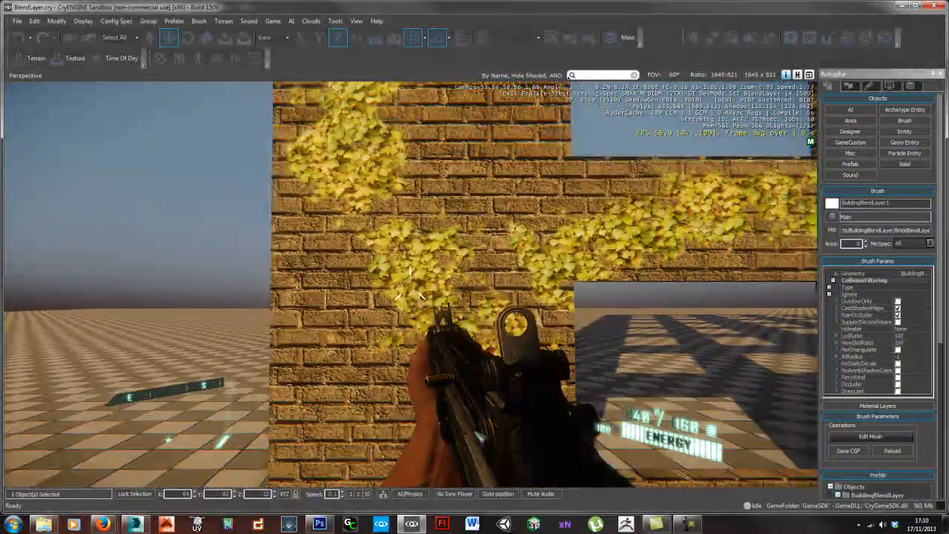
pyautogui.press('w')
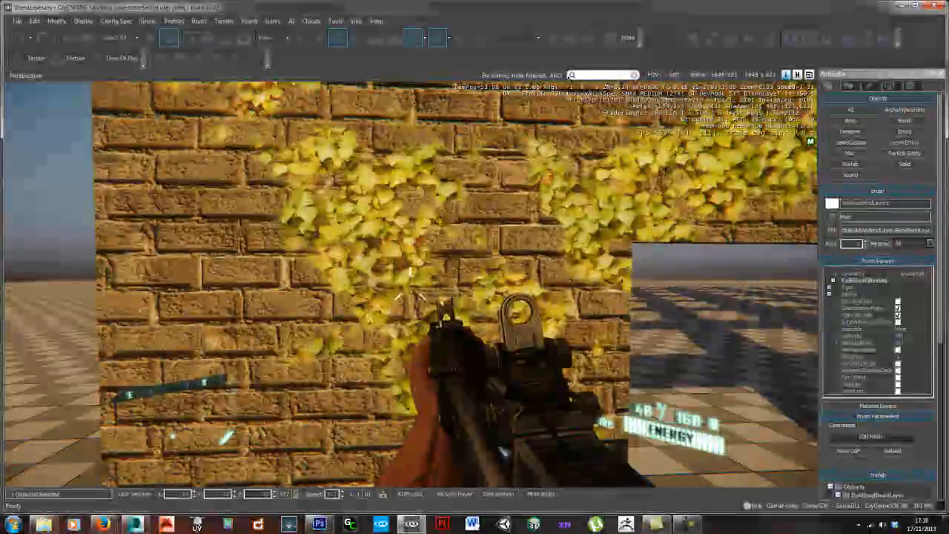
pyautogui.press('s')
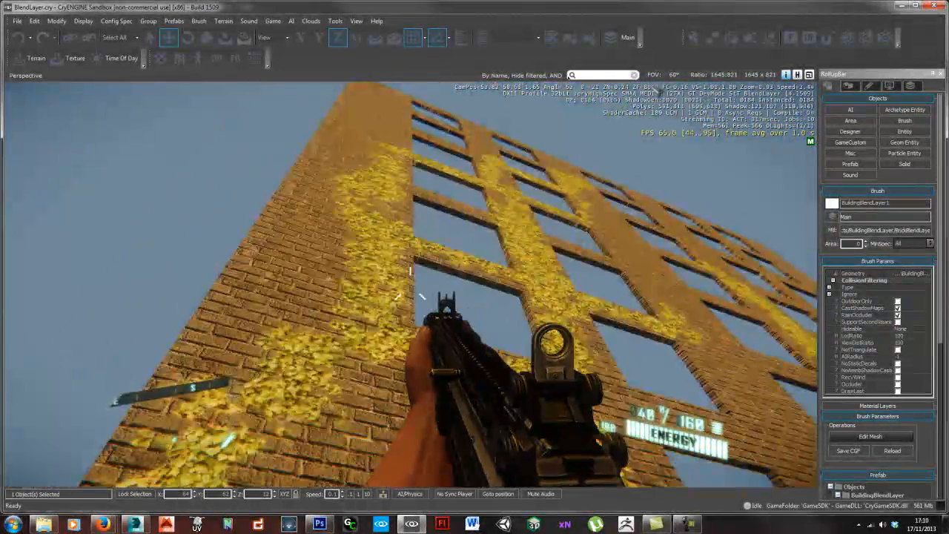
# - Examine the bare brick surface up close in the middle of the facade, back away and exit game mode
pyautogui.hotkey('shift', 'w')
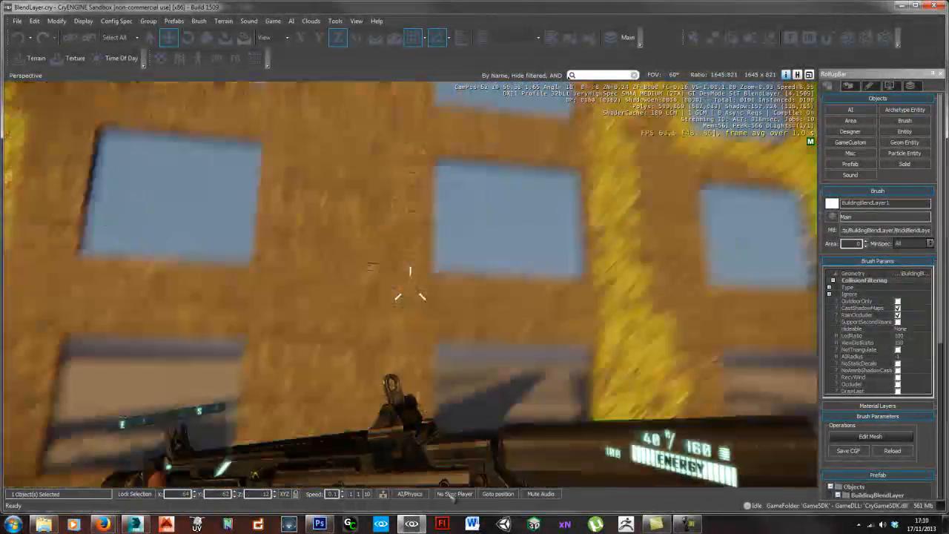
pyautogui.press('w')
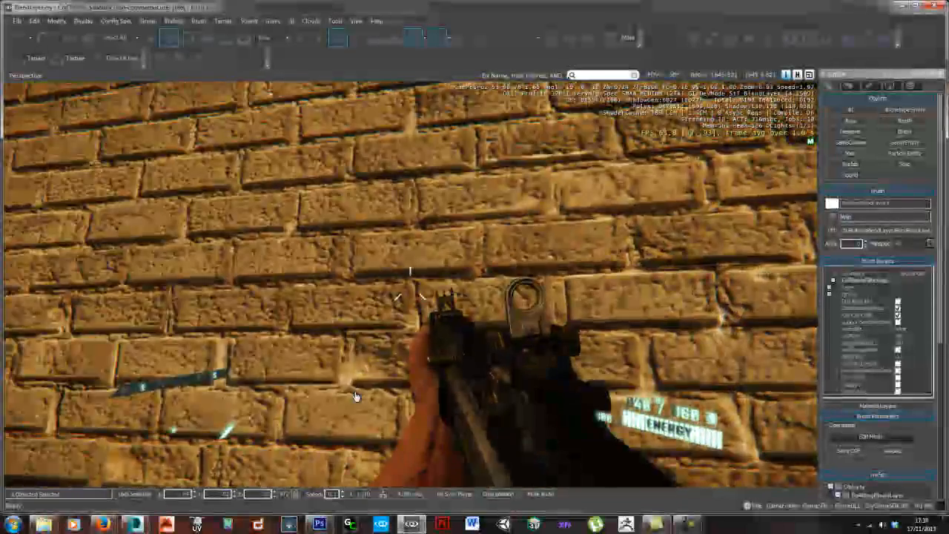
pyautogui.press('s')
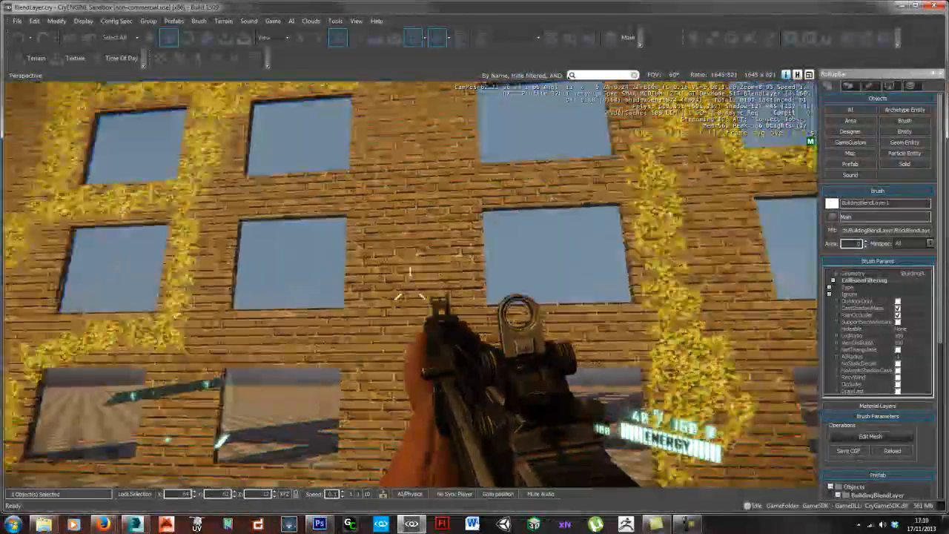
pyautogui.press('Escape')
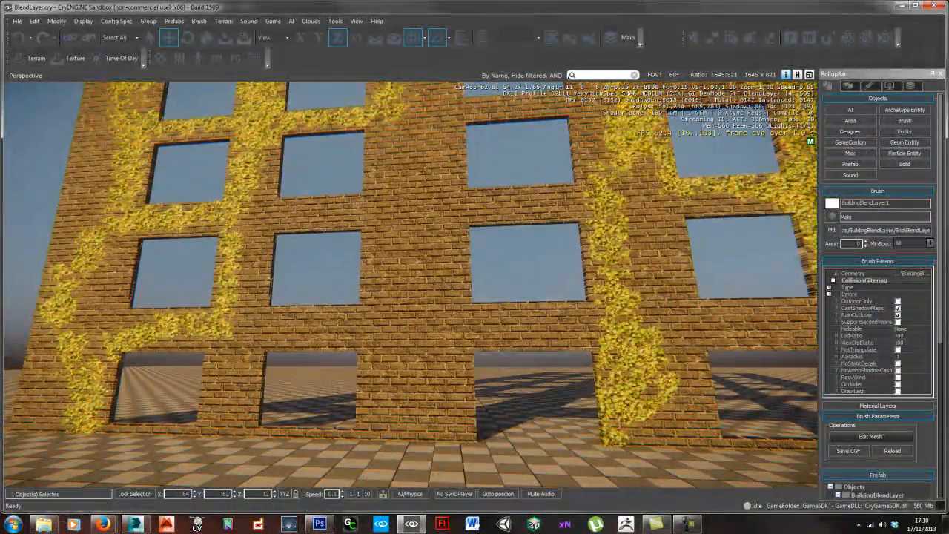